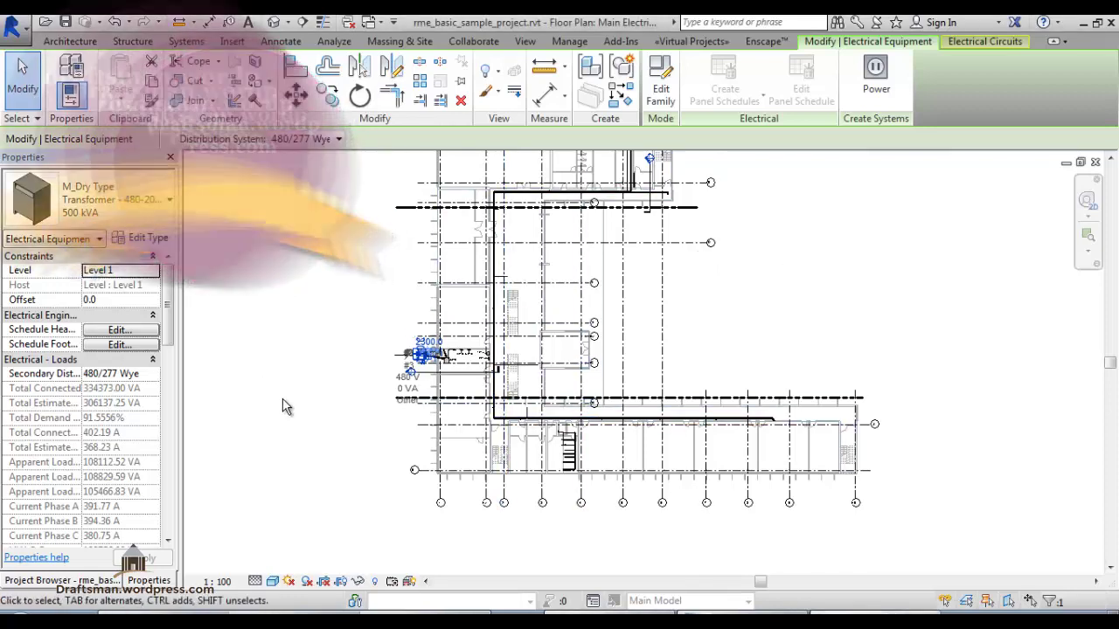
Step: Clear the transformer selection and zoom in toward the T-SVC/SWB equipment area
{"action": "left_click", "coordinate": [256, 312]}
{"action": "scroll", "coordinate": [453, 363], "scroll_direction": "up", "scroll_amount": 3}
{"action": "scroll", "coordinate": [454, 363], "scroll_direction": "up", "scroll_amount": 3}
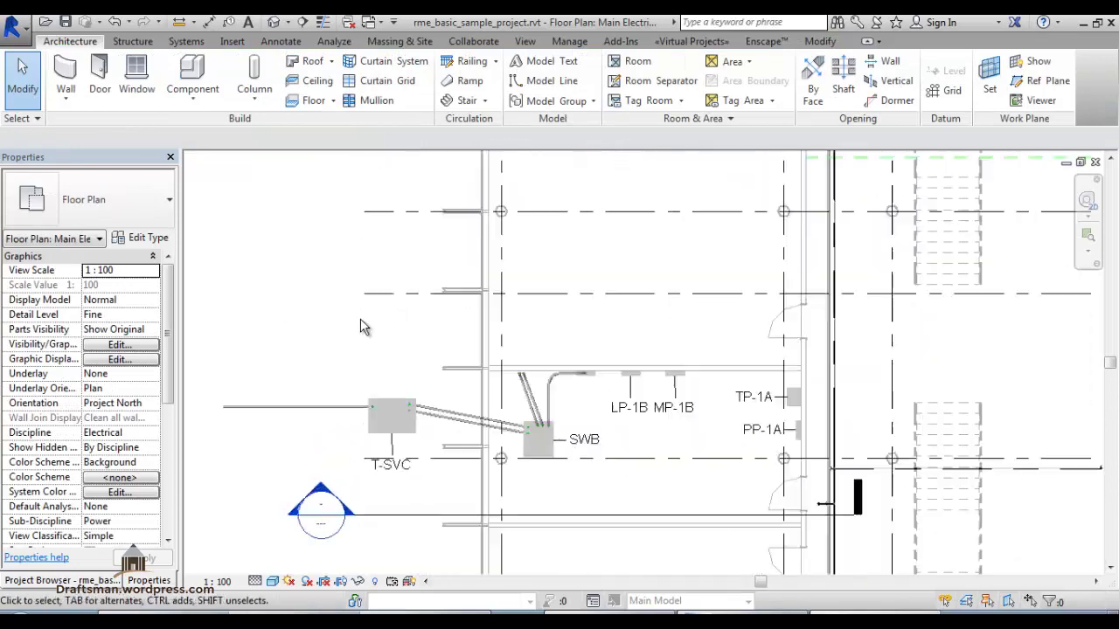
{"action": "scroll", "coordinate": [567, 491], "scroll_direction": "down", "scroll_amount": 3}
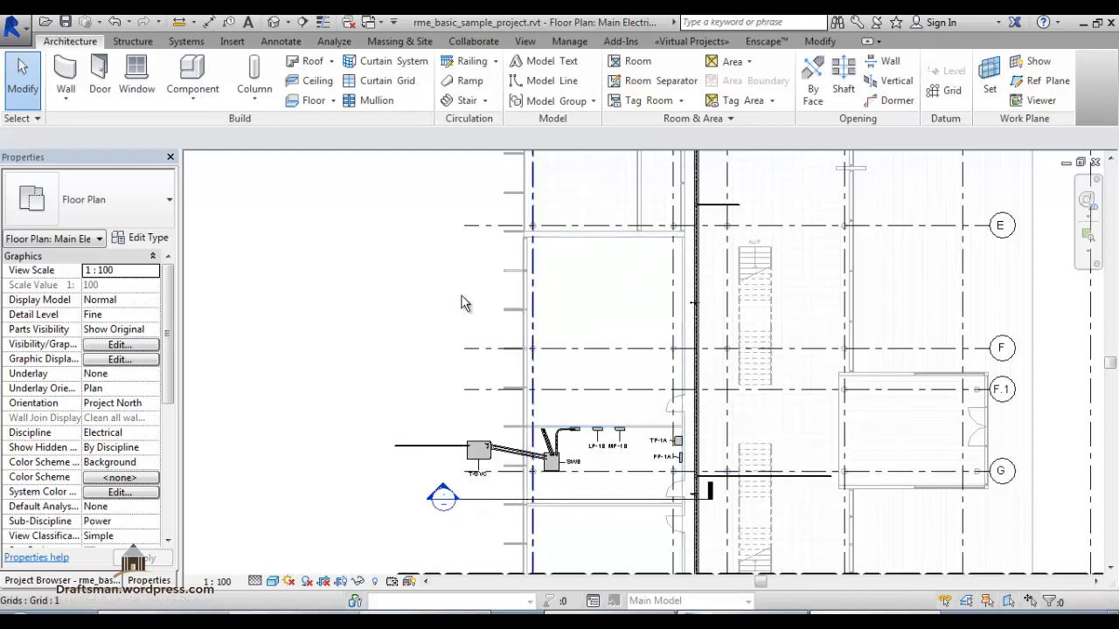
{"action": "scroll", "coordinate": [584, 504], "scroll_direction": "up", "scroll_amount": 3}
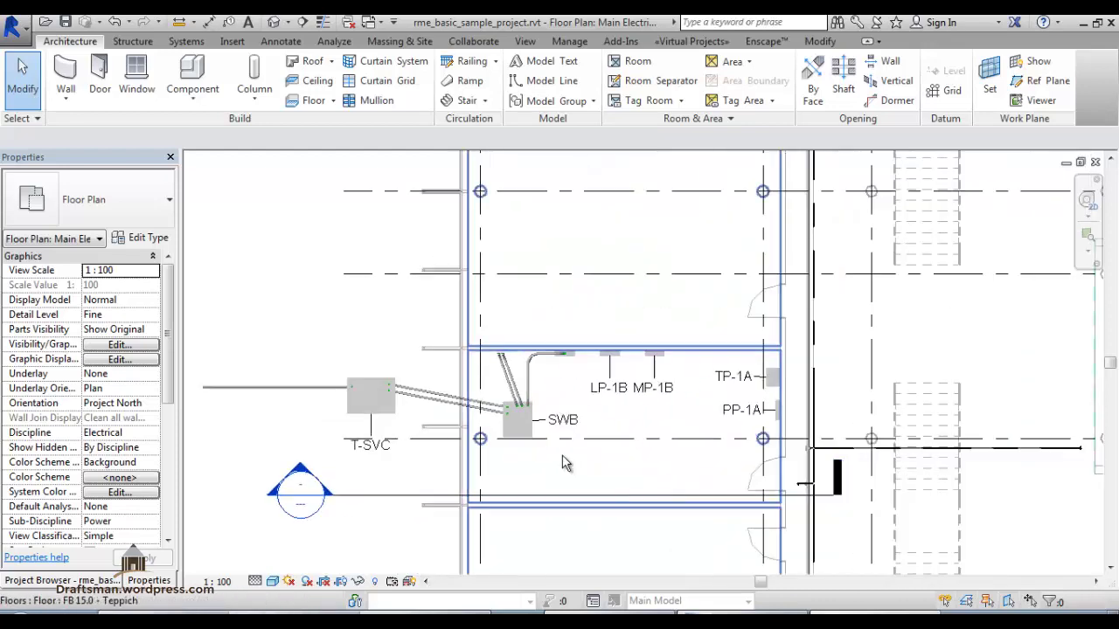
Step: Inspect switchboard SWB and transformer T-SVC, then deselect and recentre the view on them
{"action": "left_click", "coordinate": [525, 427]}
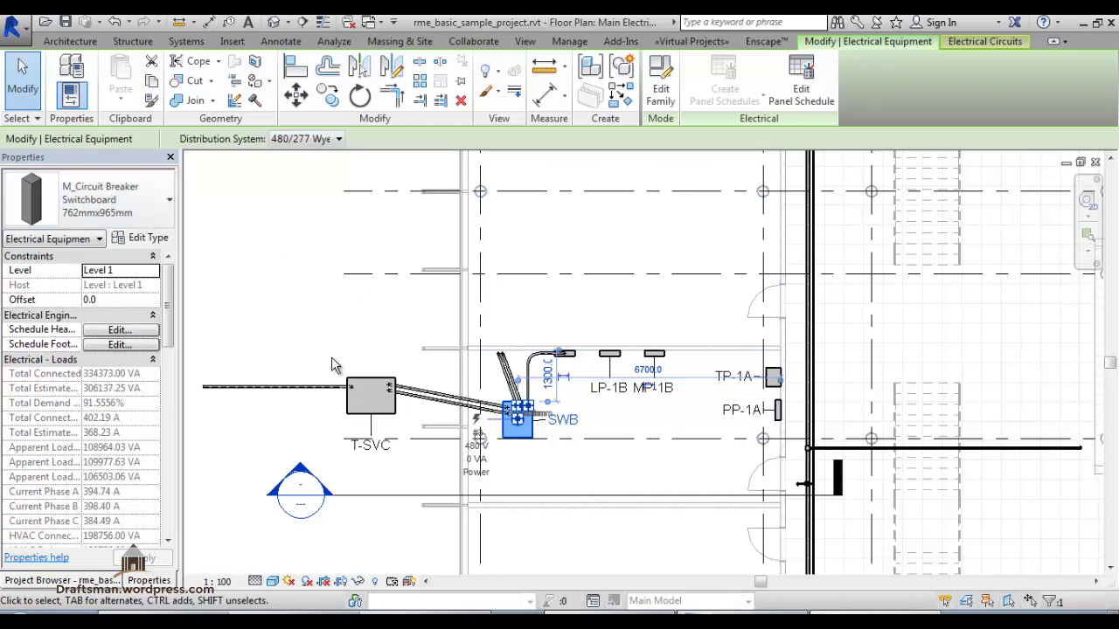
{"action": "left_click", "coordinate": [363, 398]}
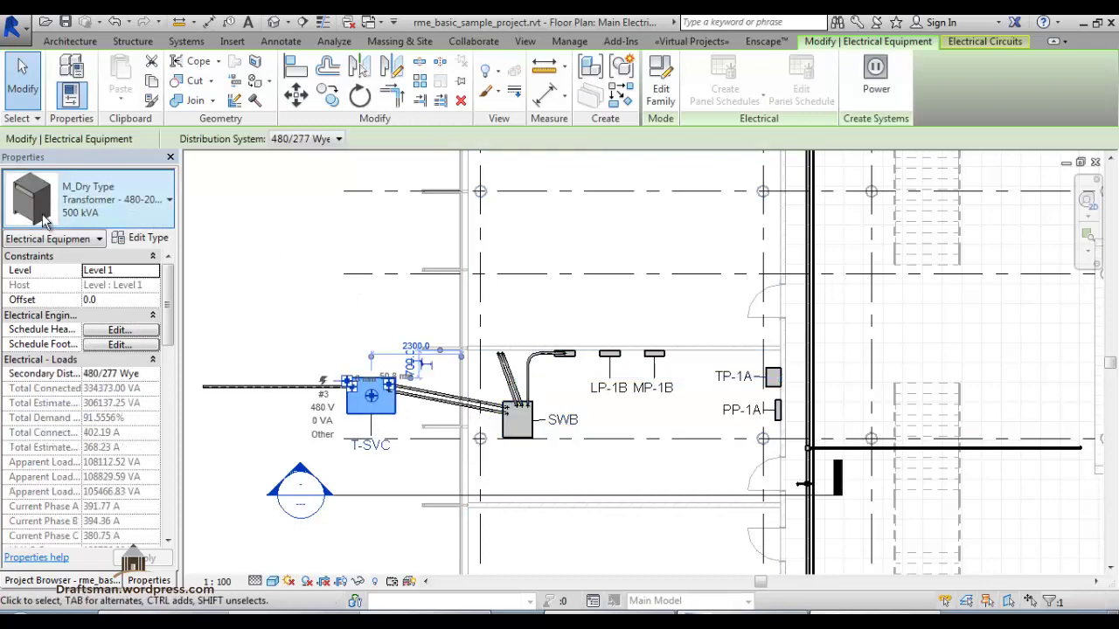
{"action": "left_click", "coordinate": [250, 282]}
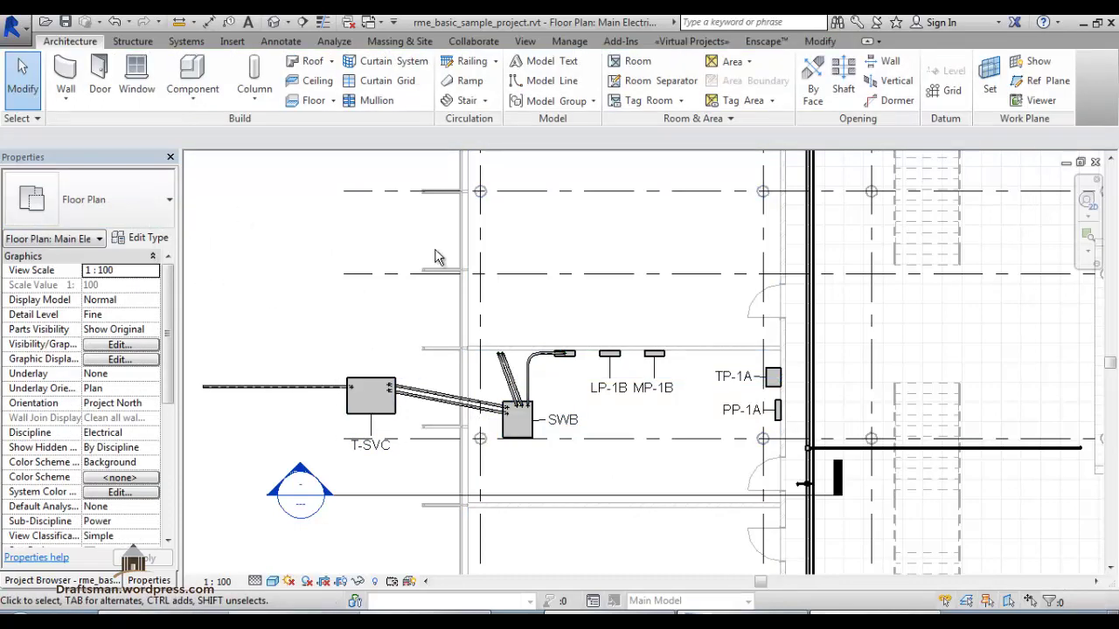
{"action": "scroll", "coordinate": [490, 385], "scroll_direction": "down", "scroll_amount": 3}
{"action": "middle_click_drag", "start_coordinate": [503, 394], "coordinate": [460, 241]}
{"action": "scroll", "coordinate": [460, 240], "scroll_direction": "up", "scroll_amount": 2}
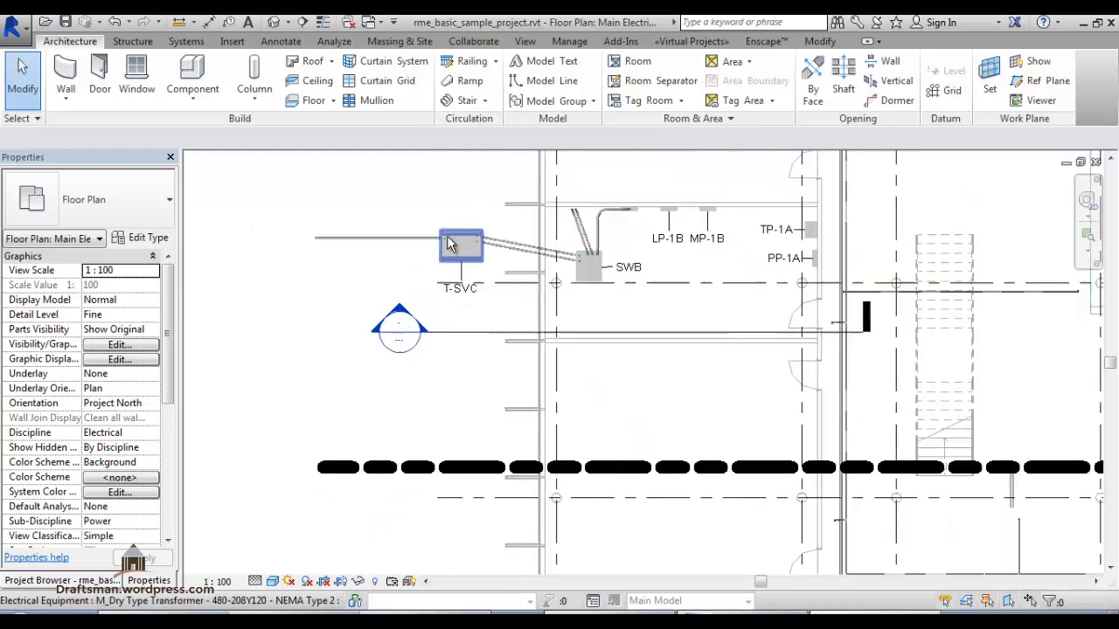
{"action": "left_click", "coordinate": [459, 244]}
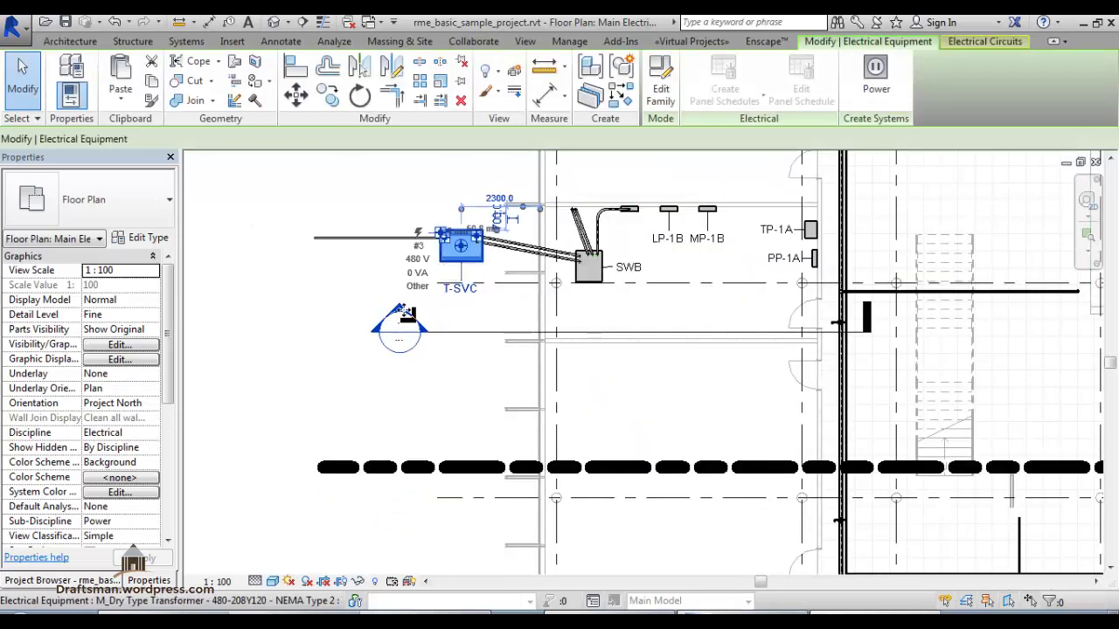
{"action": "left_click", "coordinate": [357, 582]}
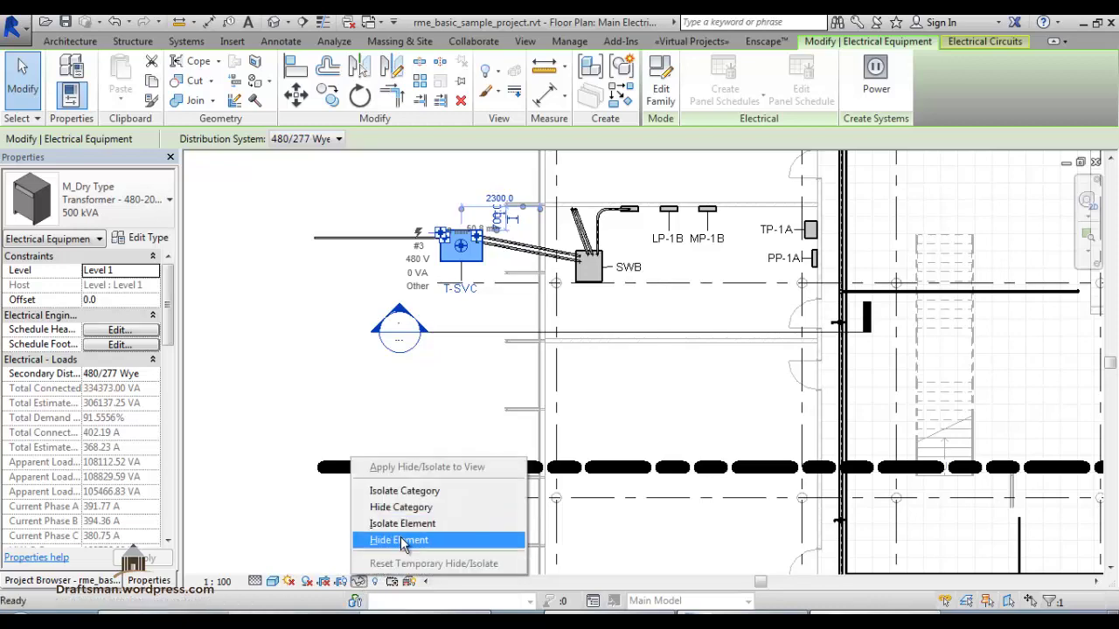
{"action": "left_click", "coordinate": [399, 551]}
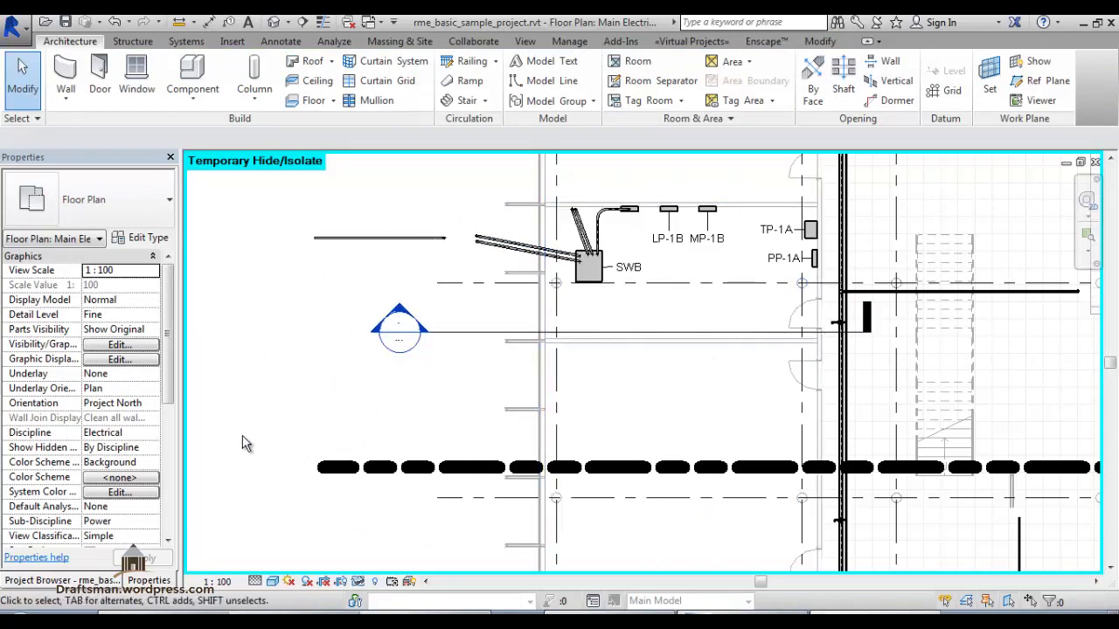
{"action": "left_click", "coordinate": [355, 583]}
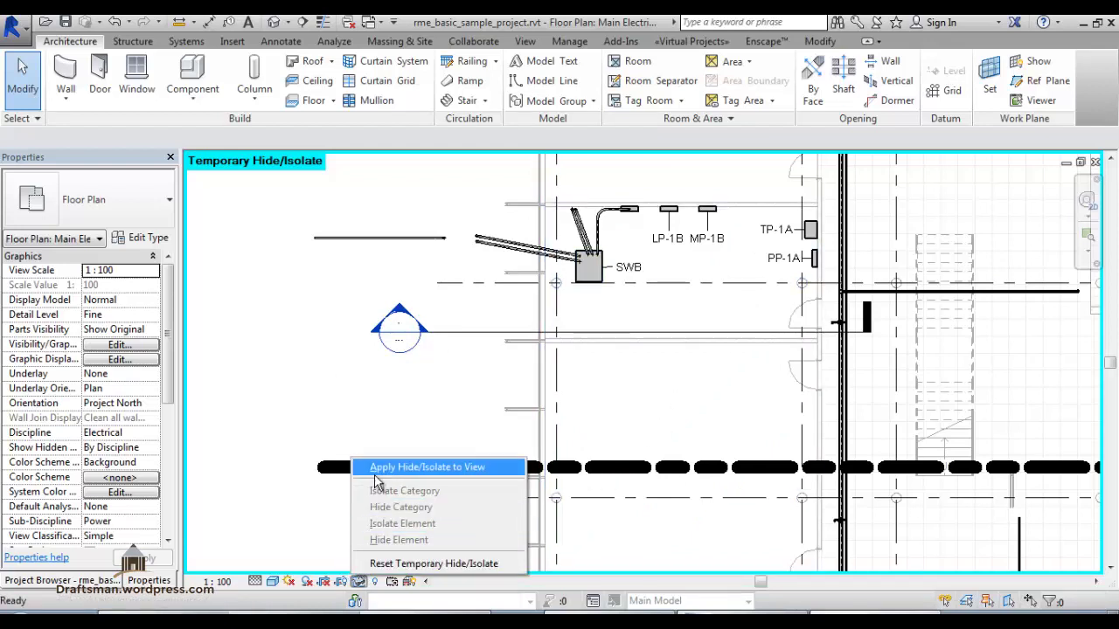
{"action": "left_click", "coordinate": [398, 564]}
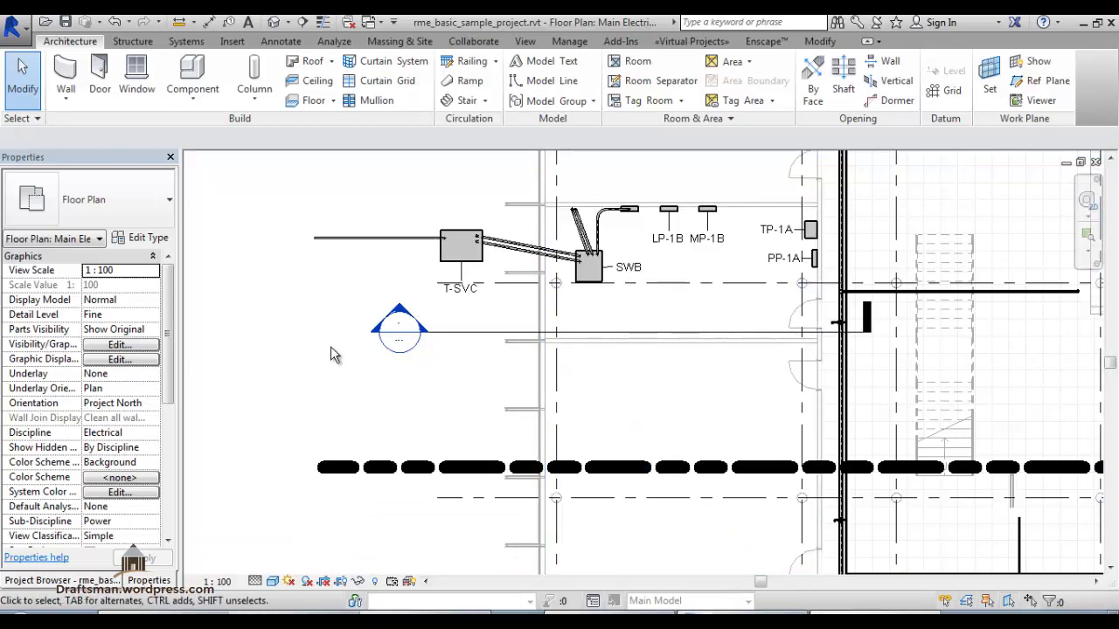
Step: Start adding a filter from the plan's Visibility/Graphic Overrides Filters tab (VG)
{"action": "key", "text": "v"}
{"action": "key", "text": "g"}
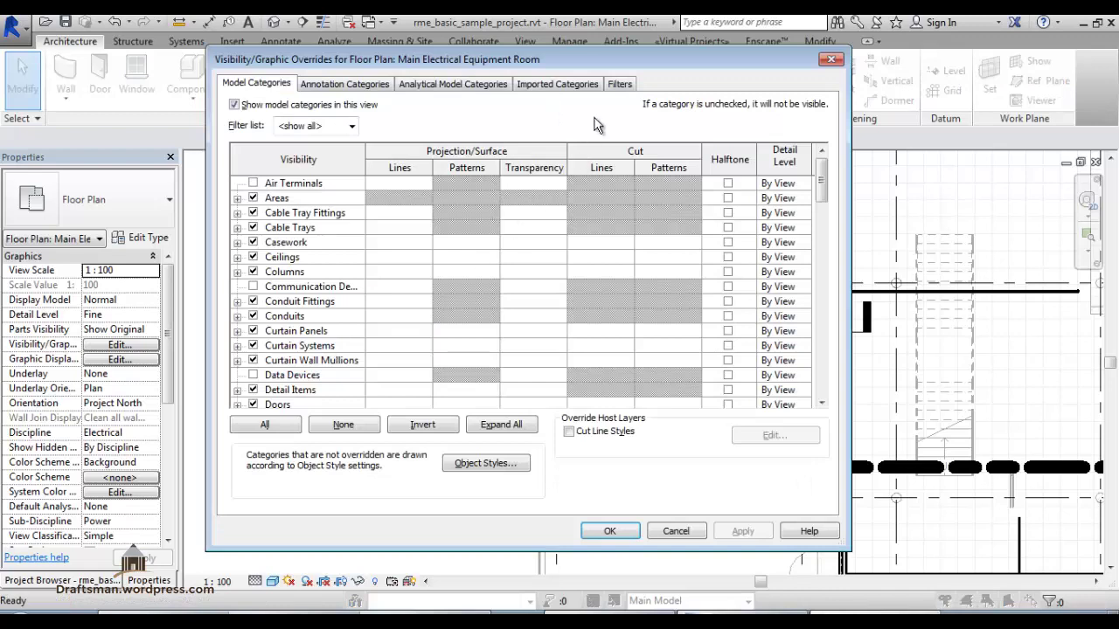
{"action": "left_click", "coordinate": [622, 84]}
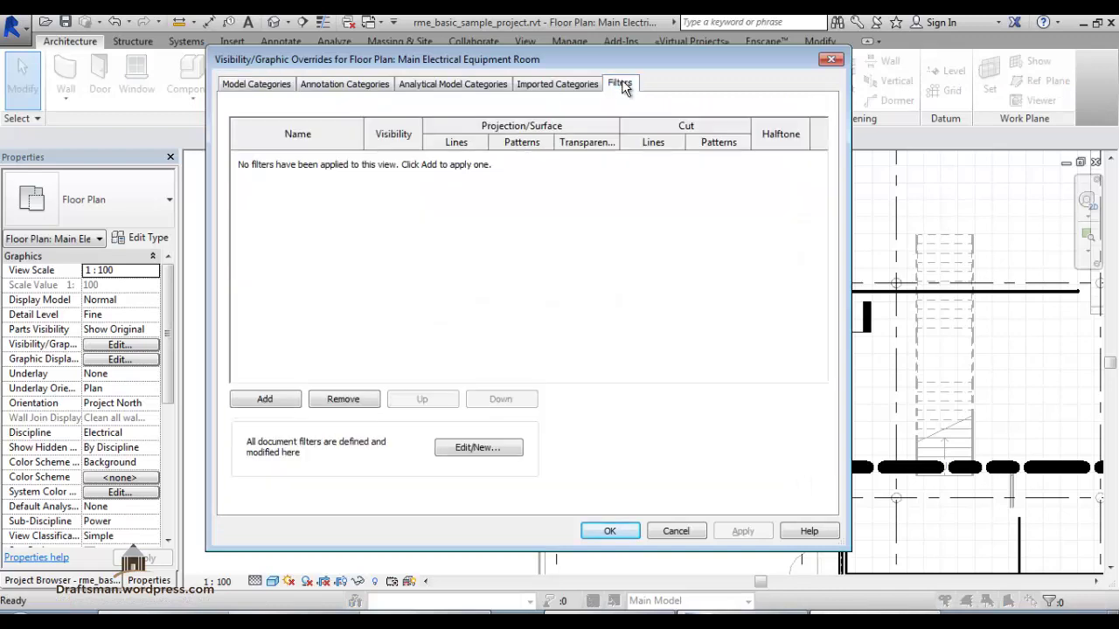
{"action": "left_click", "coordinate": [265, 401]}
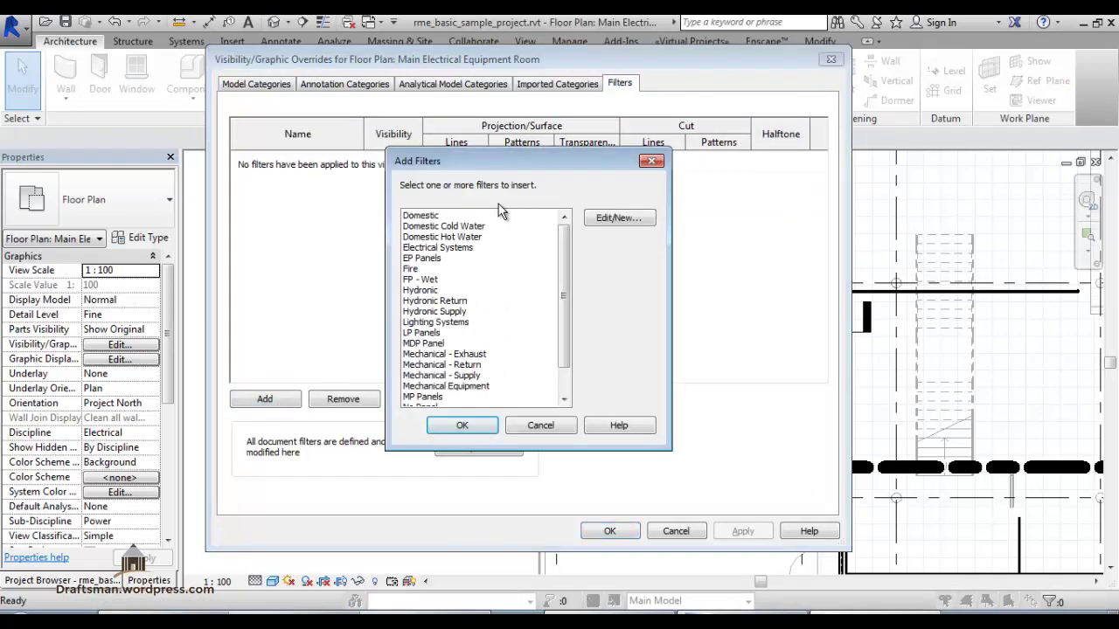
Step: Open the filter editor and review the Mechanical - Supply filter's rules
{"action": "scroll", "coordinate": [398, 348], "scroll_direction": "down", "scroll_amount": 1}
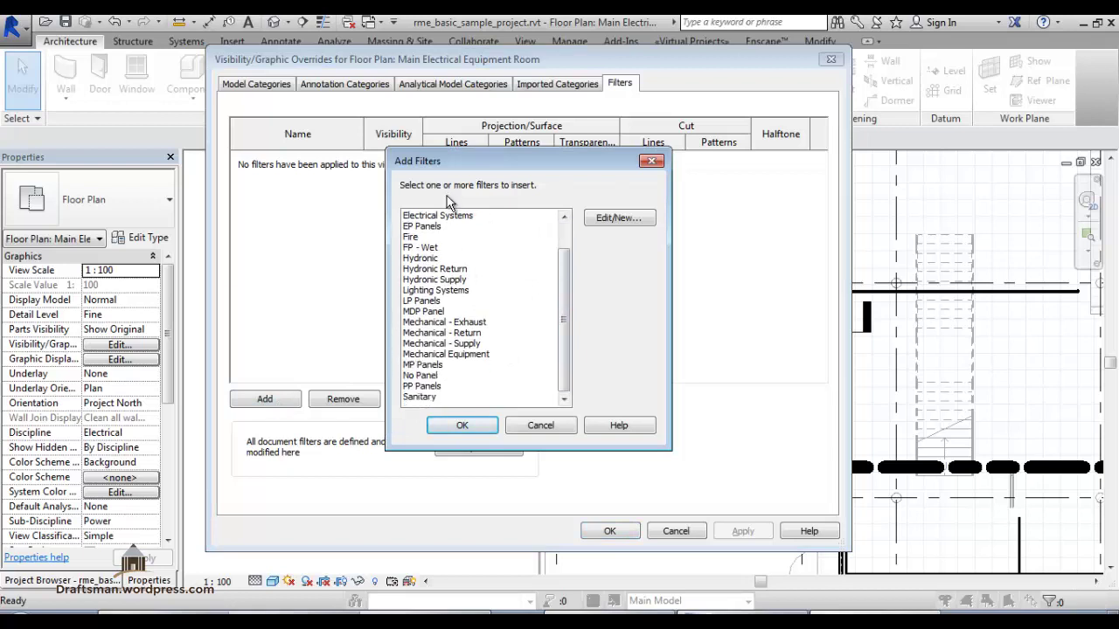
{"action": "left_click", "coordinate": [621, 219]}
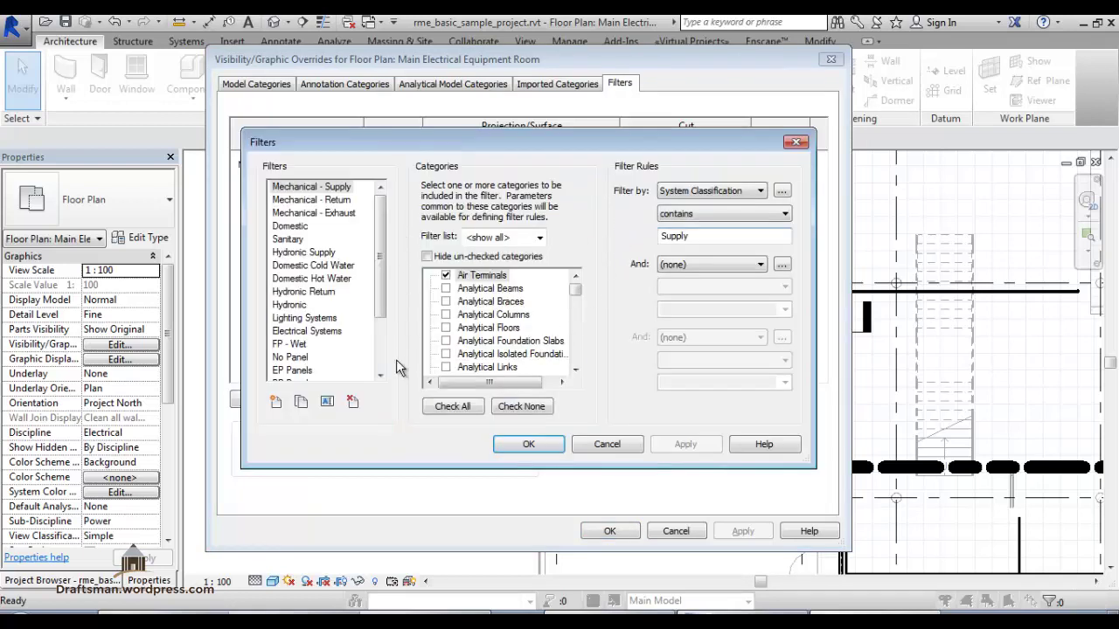
{"action": "left_click", "coordinate": [320, 187]}
{"action": "scroll", "coordinate": [356, 293], "scroll_direction": "down", "scroll_amount": 1}
{"action": "scroll", "coordinate": [348, 298], "scroll_direction": "down", "scroll_amount": 2}
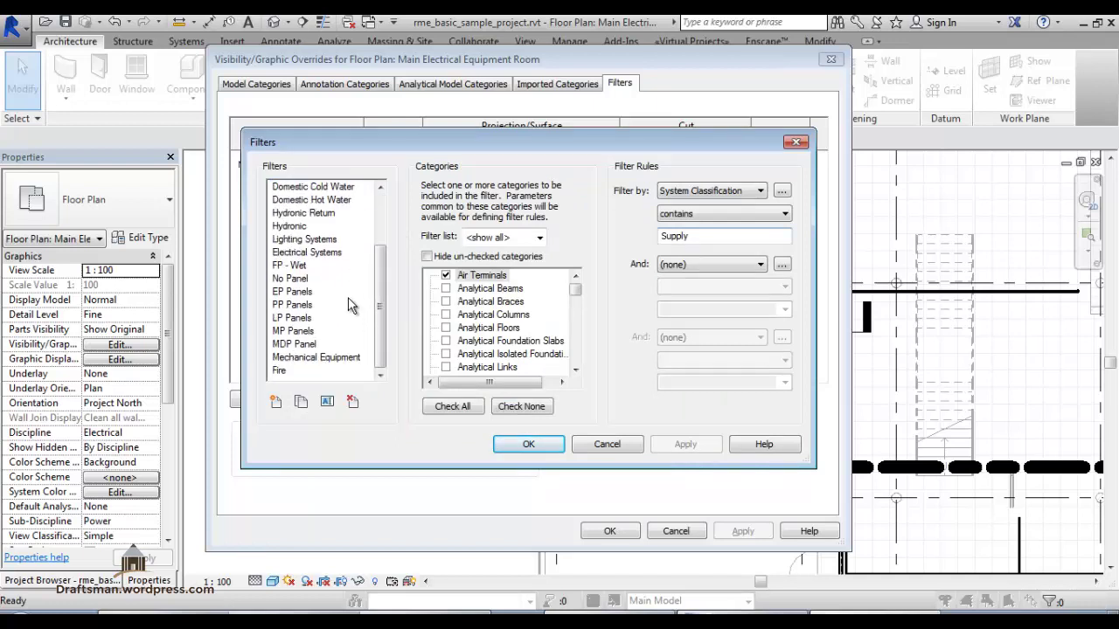
Step: Create a filter named ELE and tick the Electrical Equipment category
{"action": "left_click", "coordinate": [274, 404]}
{"action": "type", "text": "ELE"}
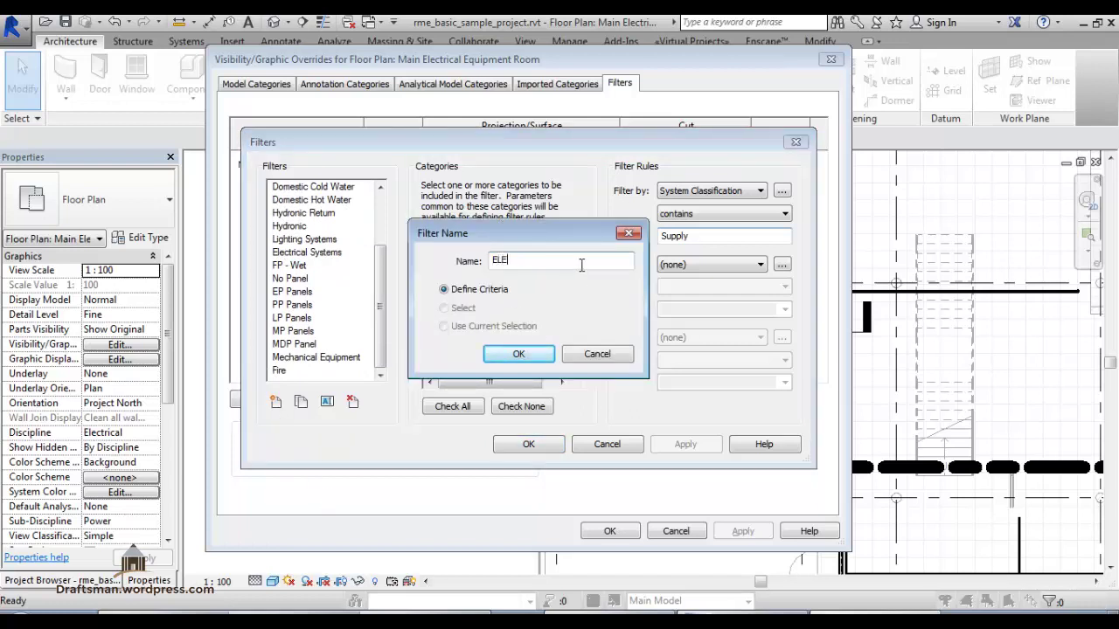
{"action": "left_click", "coordinate": [519, 354]}
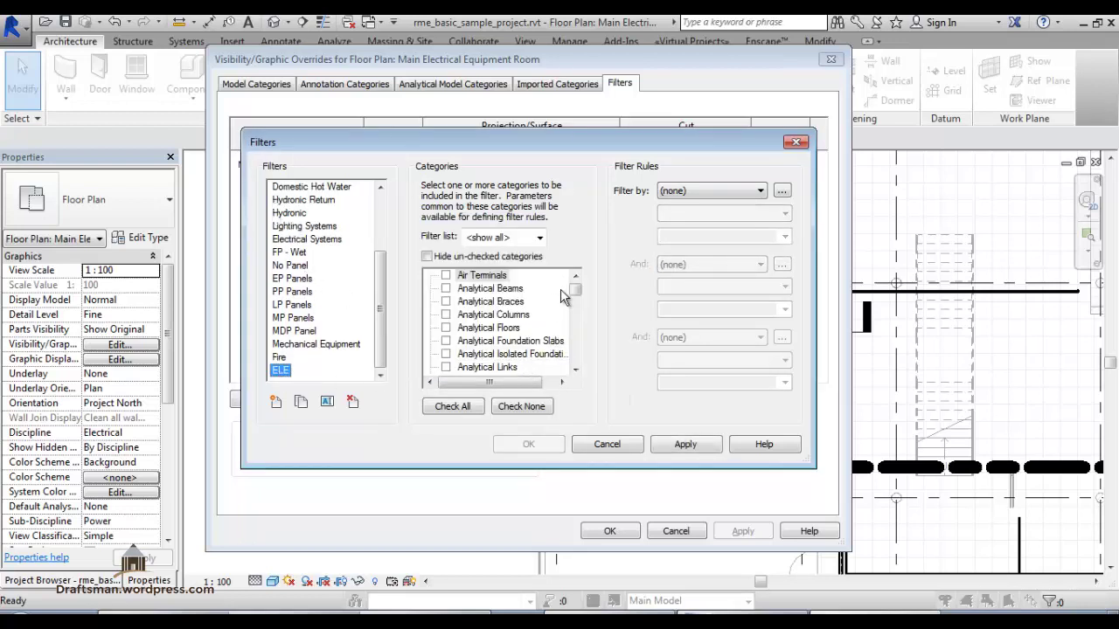
{"action": "mouse_move", "coordinate": [575, 290]}
{"action": "left_mouse_down"}
{"action": "mouse_move", "coordinate": [579, 340]}
{"action": "mouse_move", "coordinate": [544, 326]}
{"action": "left_mouse_up"}
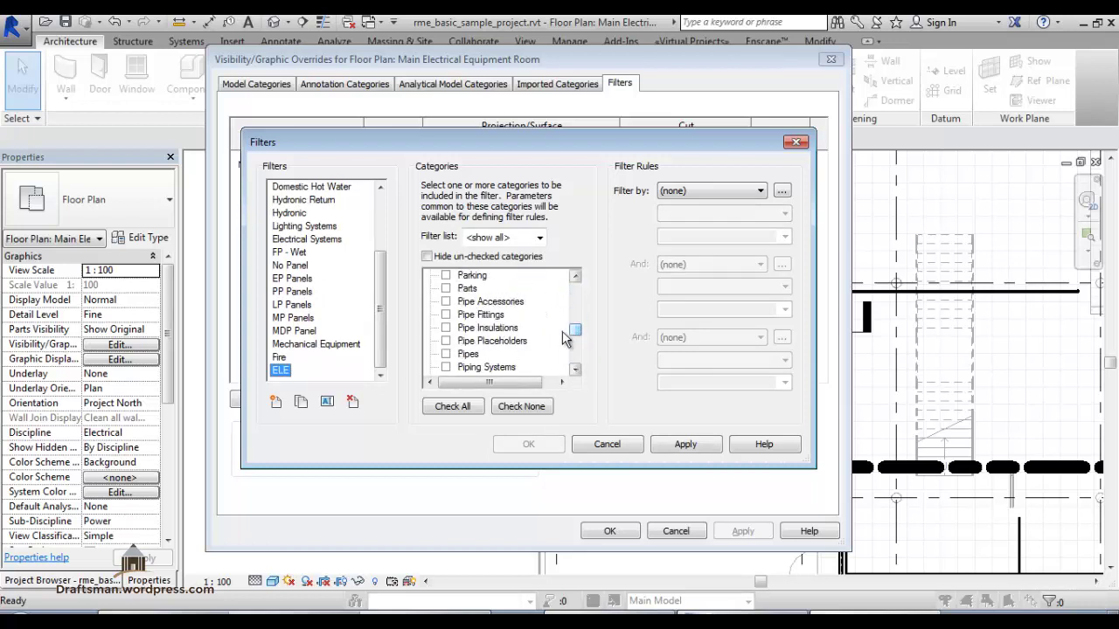
{"action": "key", "text": "e"}
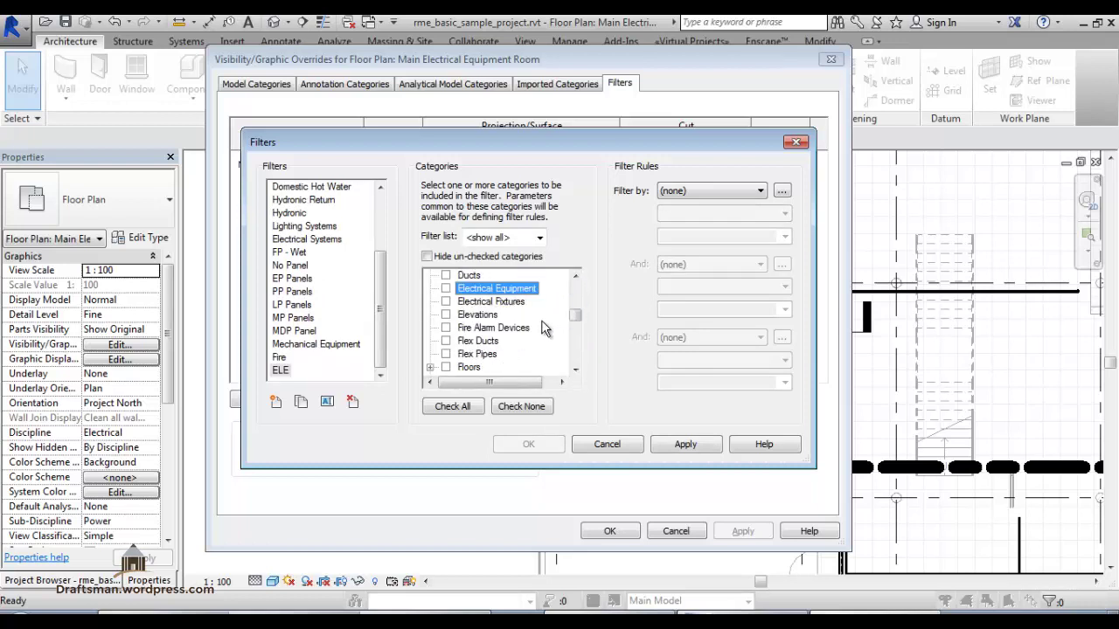
{"action": "left_click", "coordinate": [446, 289]}
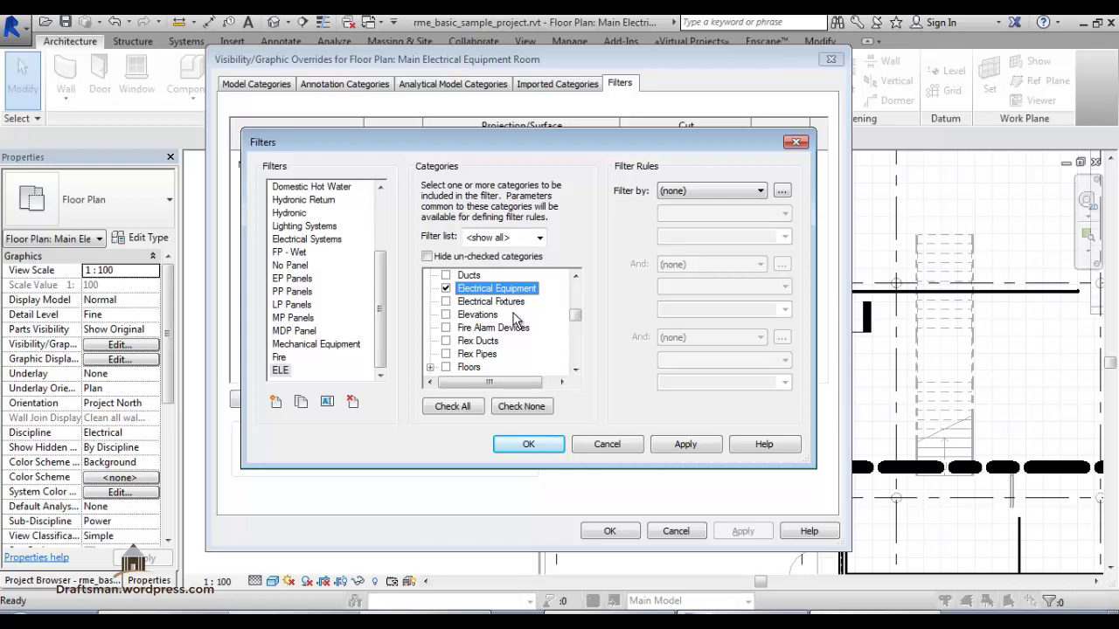
Step: Browse to the Sprinklers category, then reselect Electrical Equipment for ELE
{"action": "key", "text": "s"}
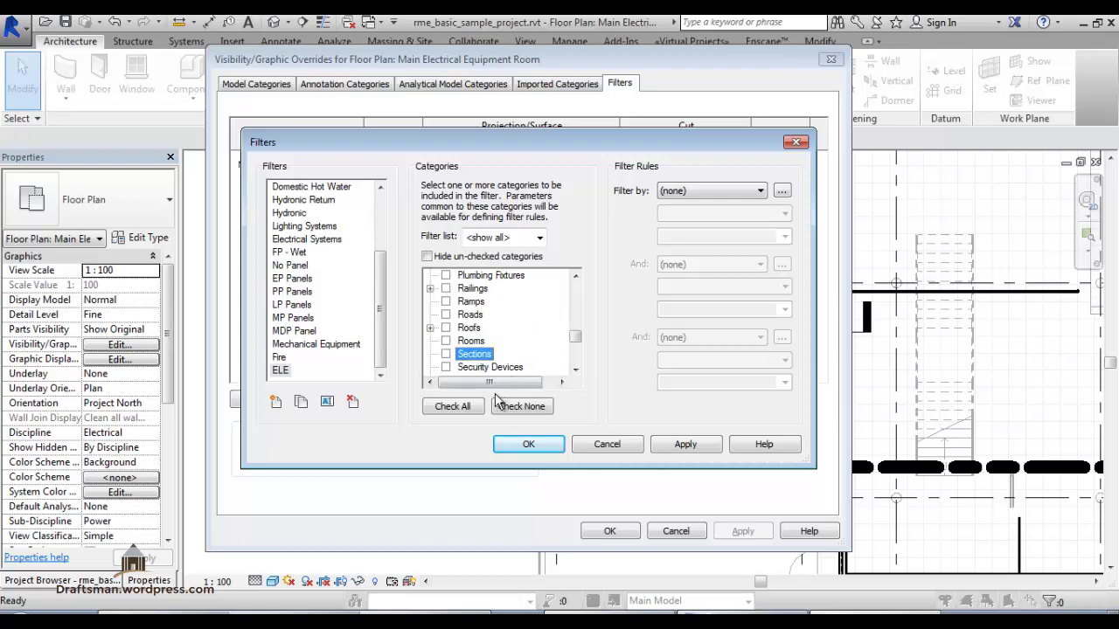
{"action": "scroll", "coordinate": [442, 367], "scroll_direction": "down", "scroll_amount": 1}
{"action": "scroll", "coordinate": [447, 360], "scroll_direction": "down", "scroll_amount": 1}
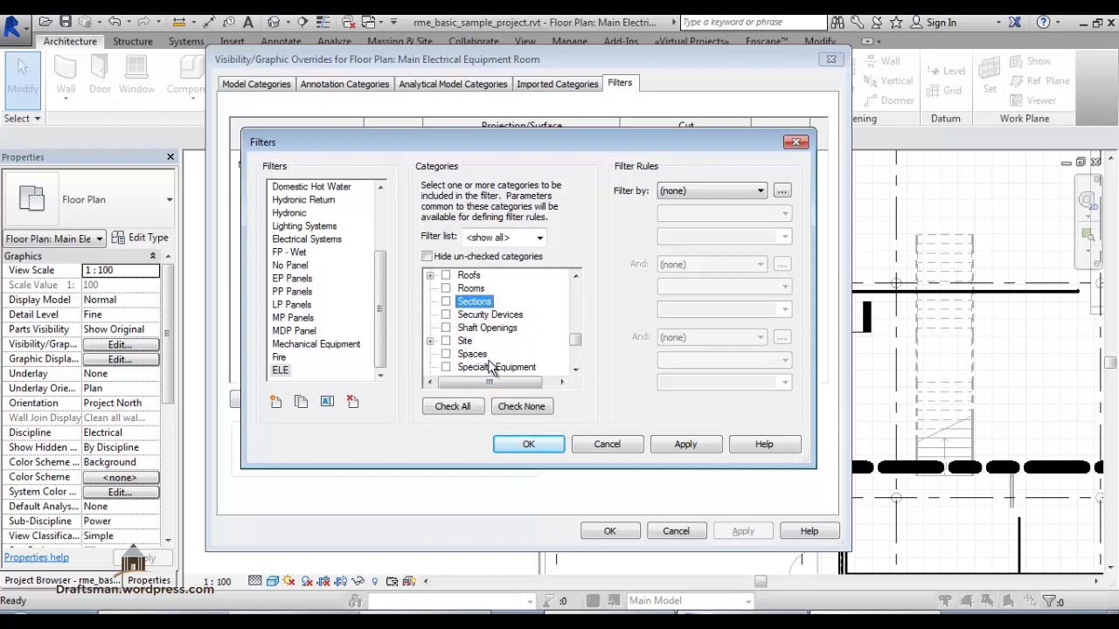
{"action": "scroll", "coordinate": [446, 361], "scroll_direction": "down", "scroll_amount": 1}
{"action": "scroll", "coordinate": [448, 360], "scroll_direction": "down", "scroll_amount": 2}
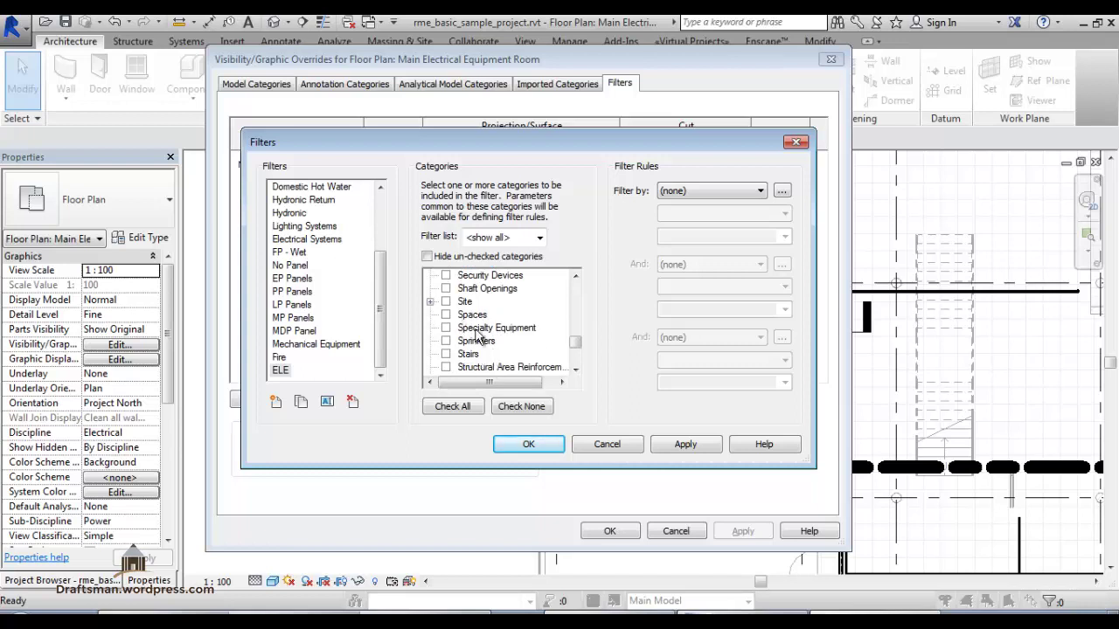
{"action": "left_click", "coordinate": [460, 343]}
{"action": "scroll", "coordinate": [533, 325], "scroll_direction": "up", "scroll_amount": 2}
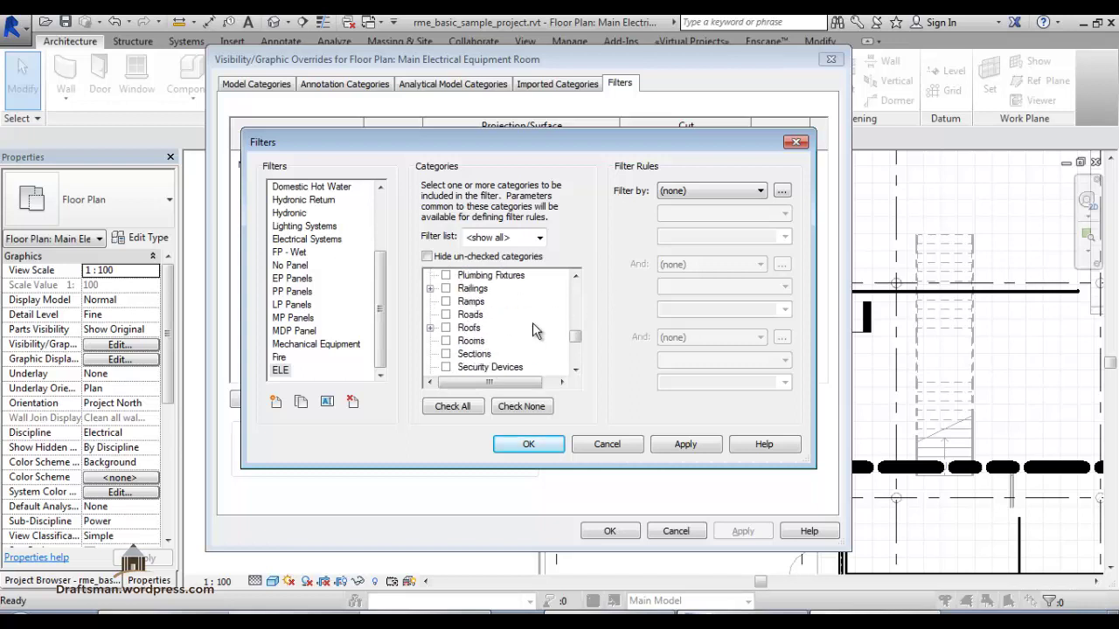
{"action": "scroll", "coordinate": [532, 325], "scroll_direction": "up", "scroll_amount": 3}
{"action": "scroll", "coordinate": [533, 325], "scroll_direction": "up", "scroll_amount": 2}
{"action": "scroll", "coordinate": [533, 326], "scroll_direction": "up", "scroll_amount": 2}
{"action": "scroll", "coordinate": [532, 322], "scroll_direction": "up", "scroll_amount": 5}
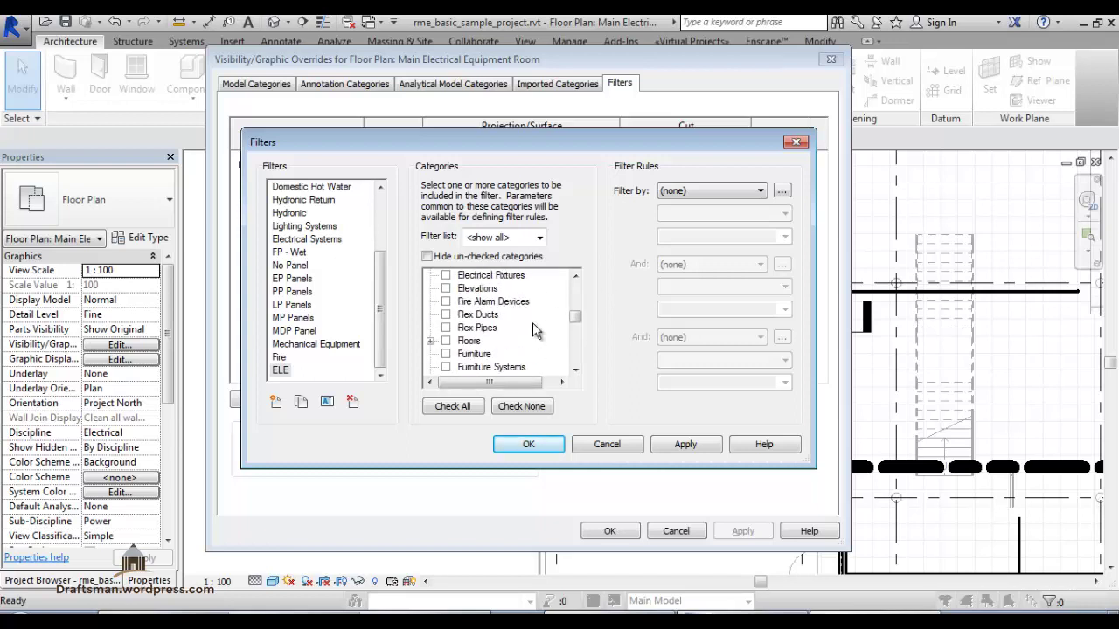
{"action": "scroll", "coordinate": [532, 322], "scroll_direction": "up", "scroll_amount": 6}
{"action": "left_click", "coordinate": [509, 343]}
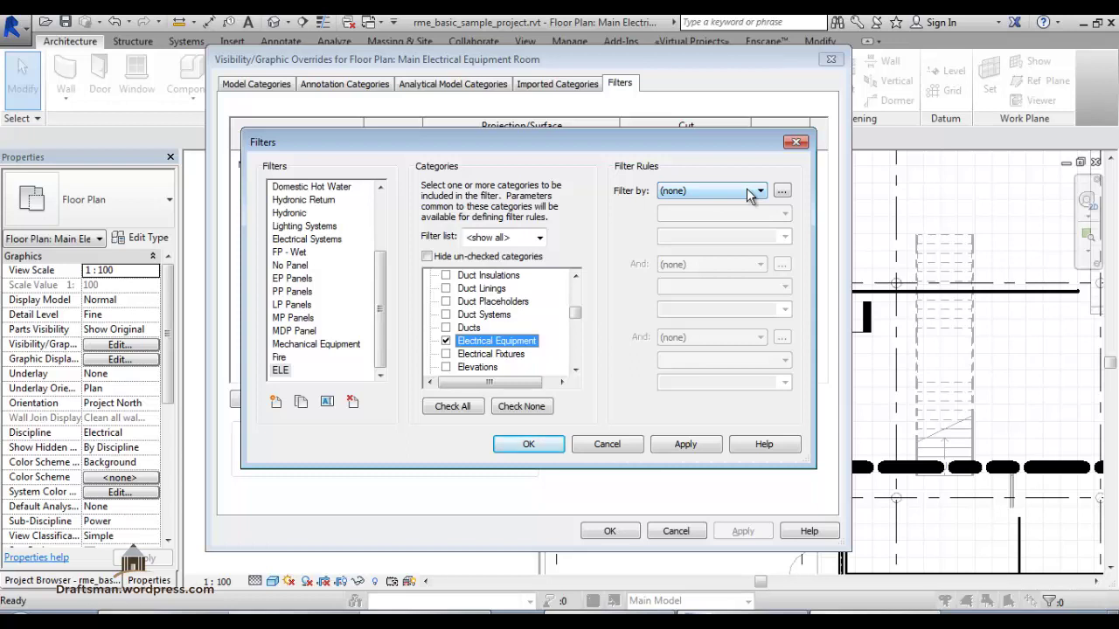
Step: Try a Type Name equals rule, then leave its value list without choosing
{"action": "left_click", "coordinate": [750, 194]}
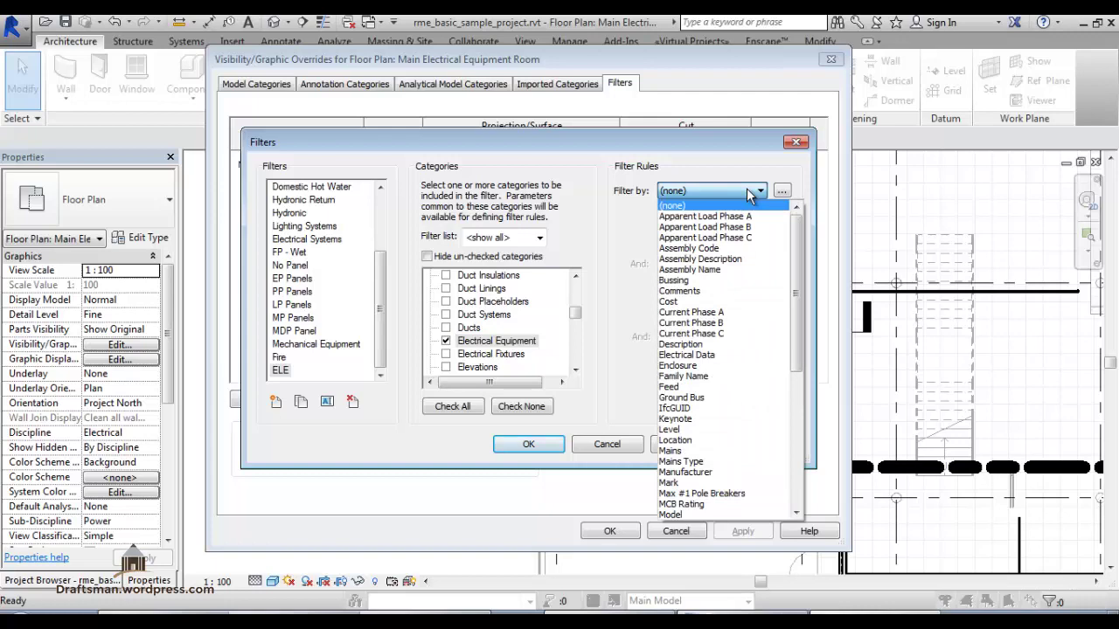
{"action": "scroll", "coordinate": [734, 280], "scroll_direction": "down", "scroll_amount": 2}
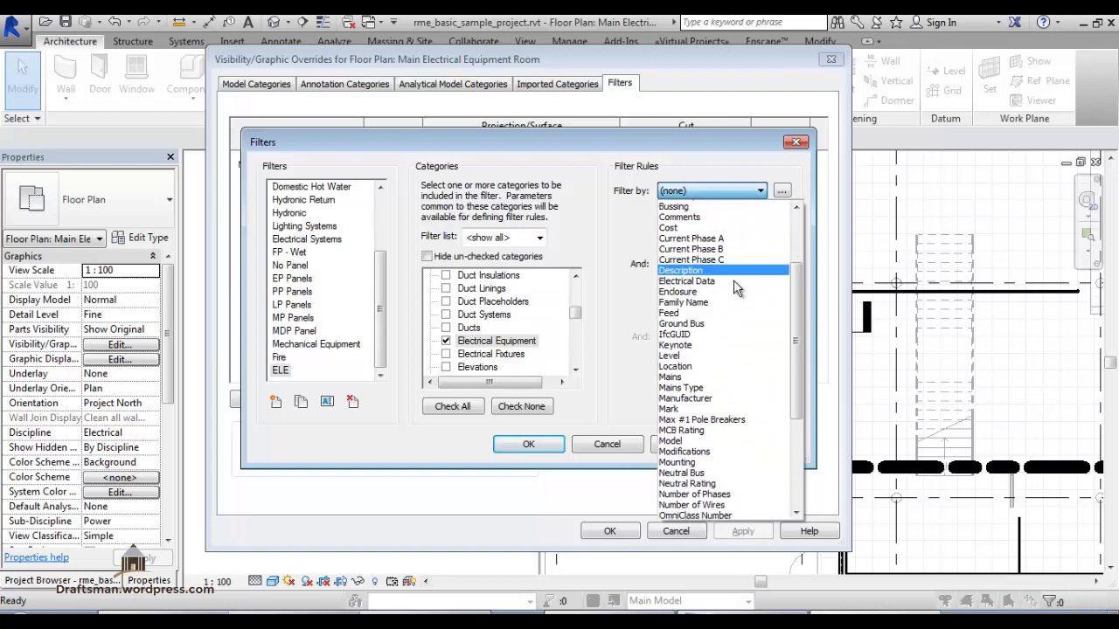
{"action": "scroll", "coordinate": [734, 286], "scroll_direction": "down", "scroll_amount": 3}
{"action": "scroll", "coordinate": [733, 280], "scroll_direction": "down", "scroll_amount": 4}
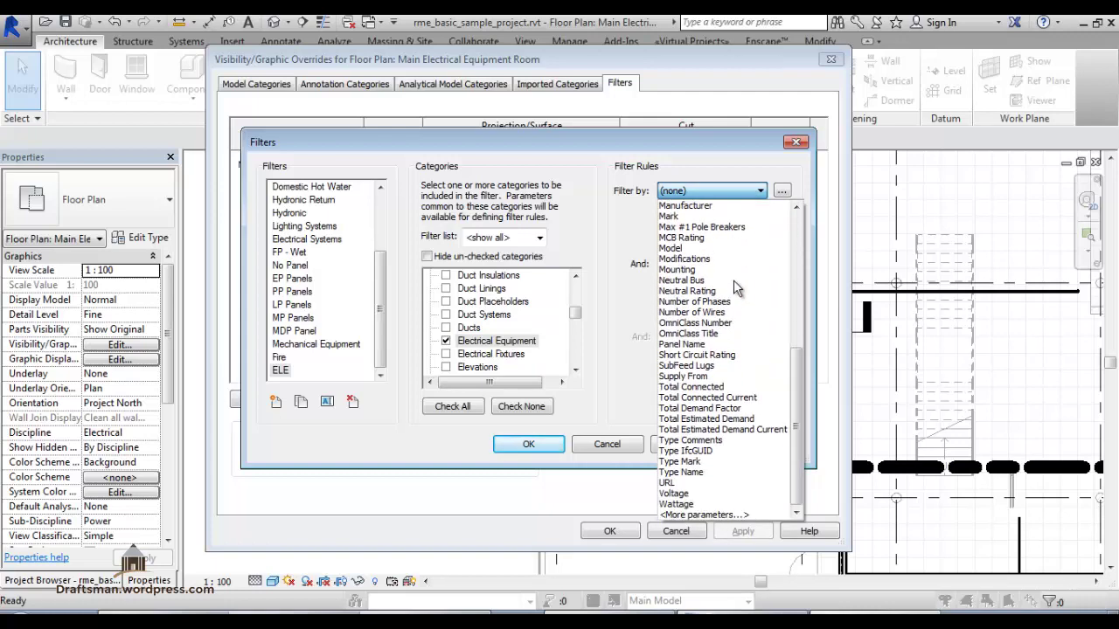
{"action": "left_click", "coordinate": [713, 484]}
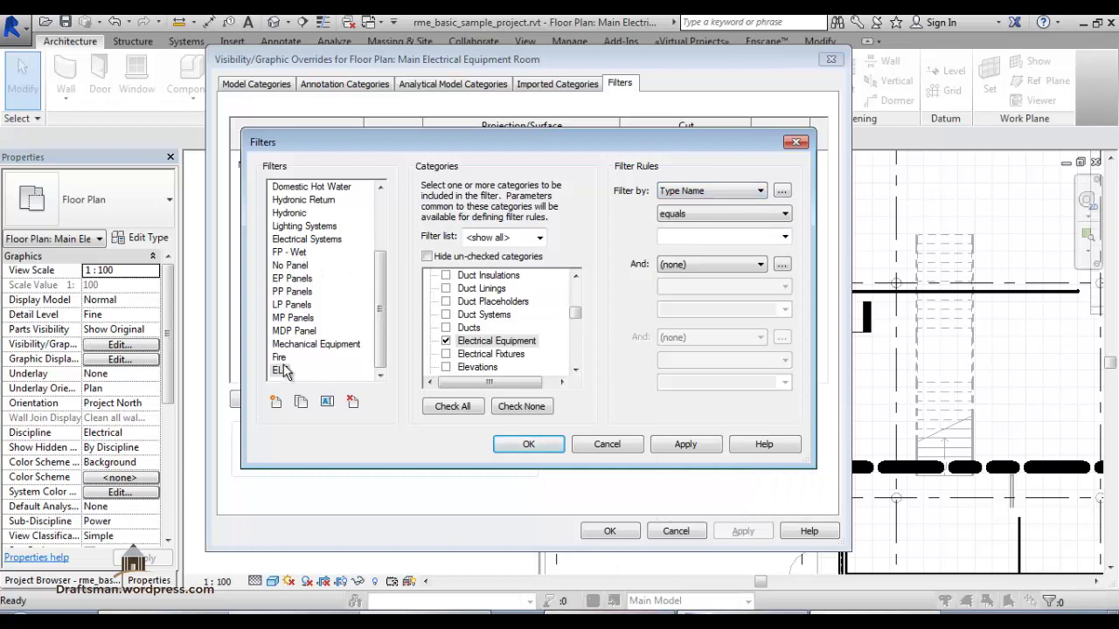
{"action": "left_click", "coordinate": [743, 215]}
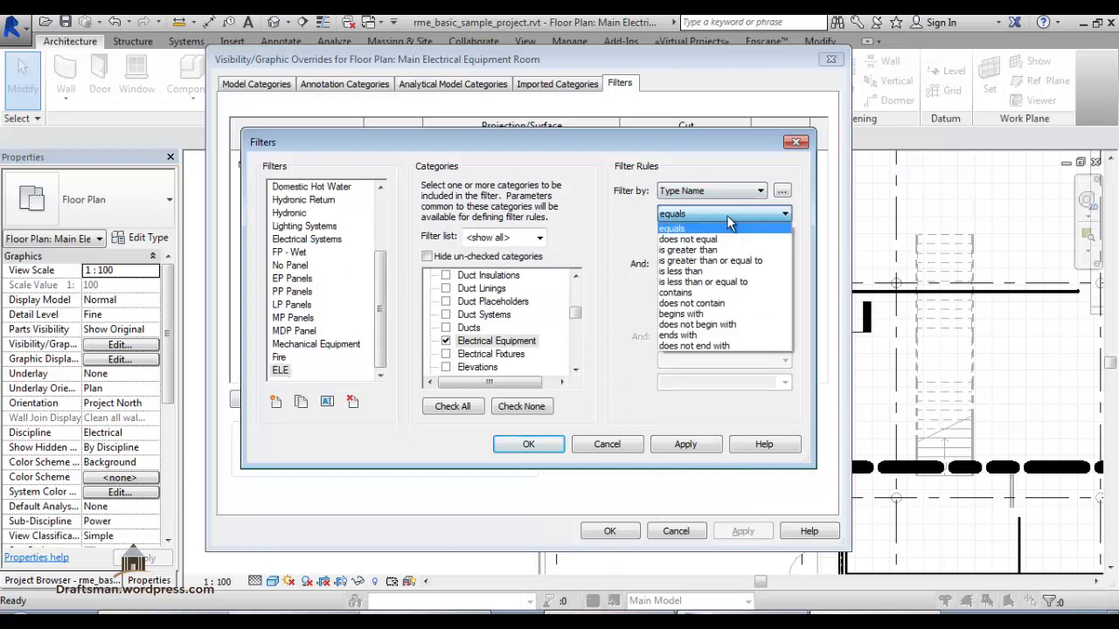
{"action": "left_click", "coordinate": [729, 216]}
{"action": "left_click", "coordinate": [785, 237]}
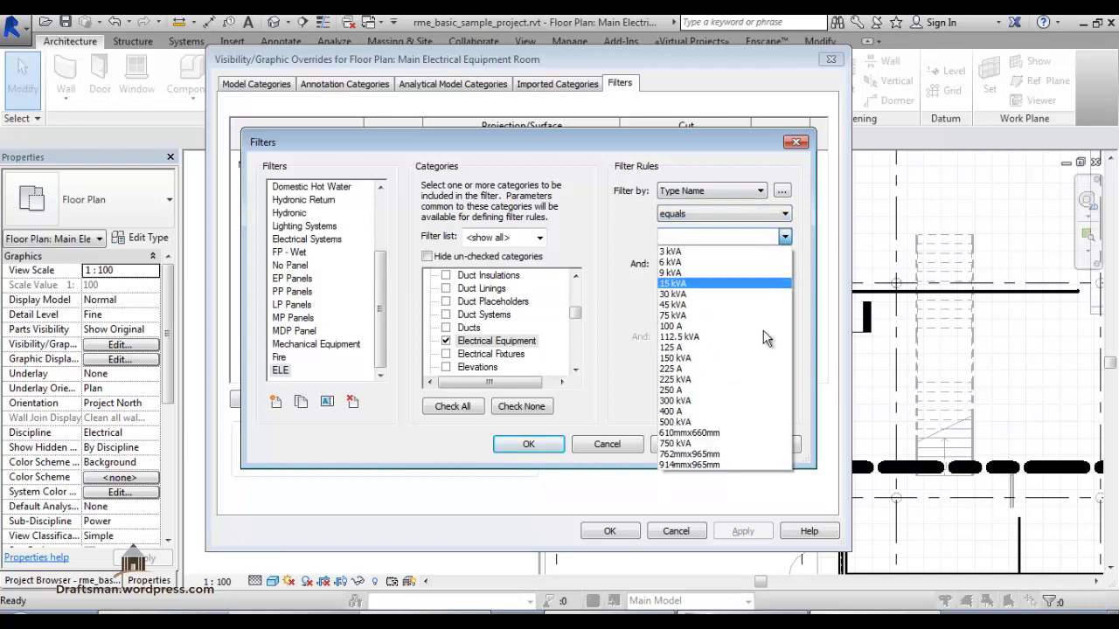
{"action": "left_click", "coordinate": [683, 195]}
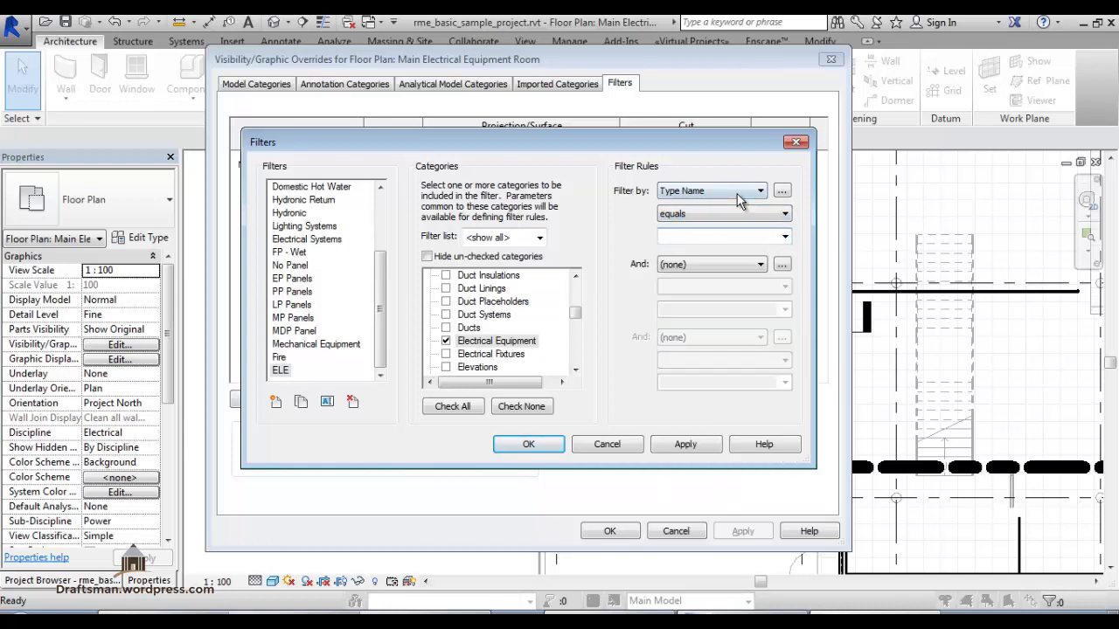
Step: Set the rule to Family Name equals M_Circuit Breaker Switchboard
{"action": "left_click", "coordinate": [739, 194]}
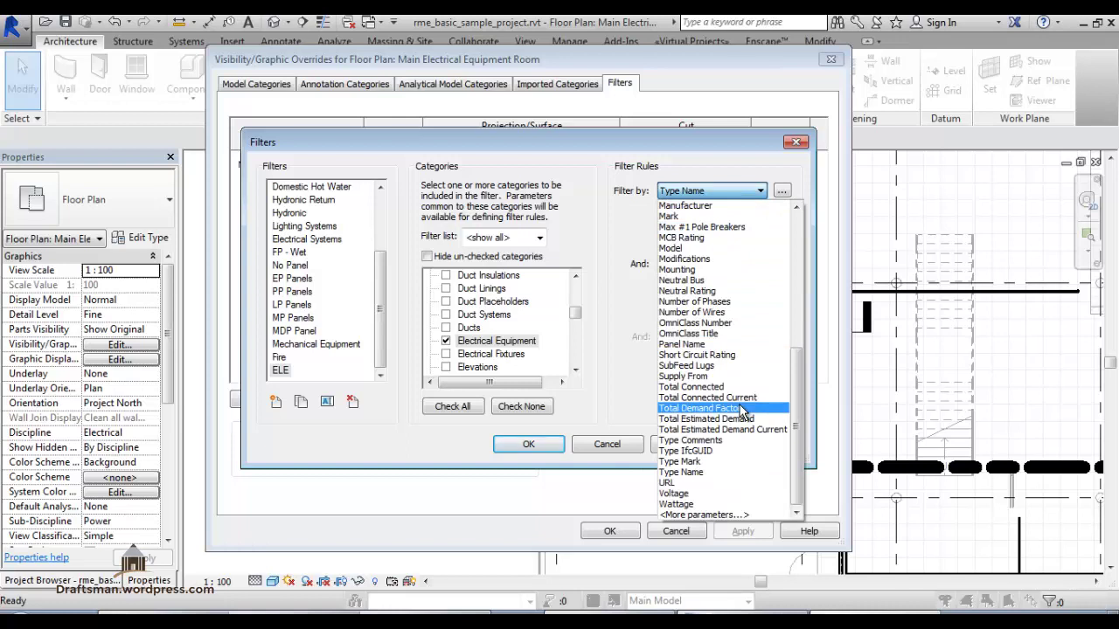
{"action": "scroll", "coordinate": [742, 411], "scroll_direction": "up", "scroll_amount": 3}
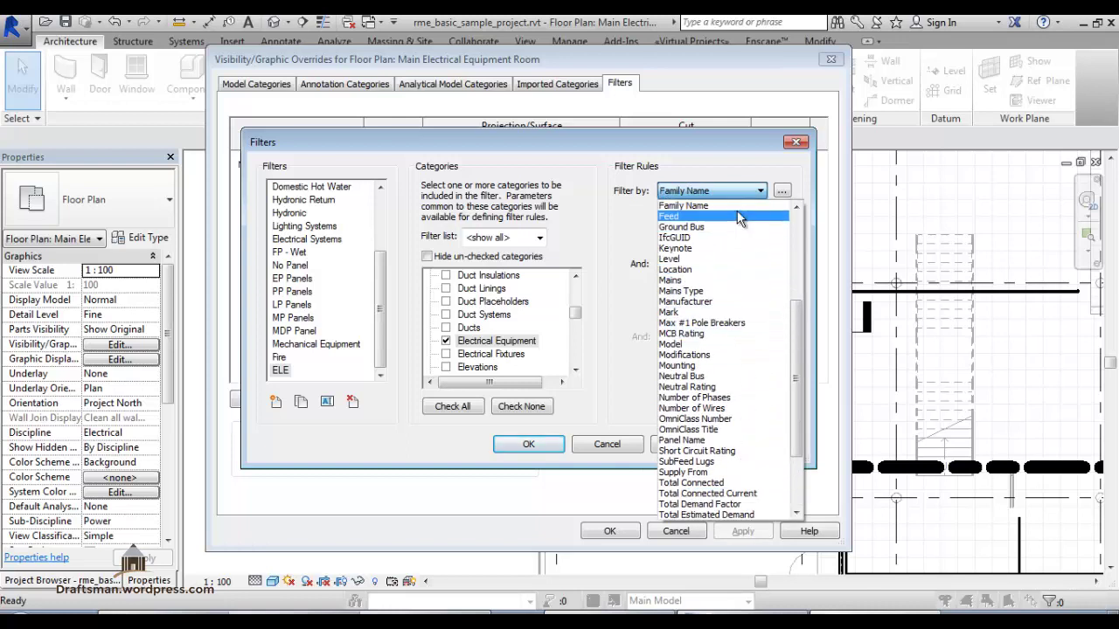
{"action": "left_click", "coordinate": [699, 206]}
{"action": "left_click", "coordinate": [785, 213]}
{"action": "left_click", "coordinate": [785, 213]}
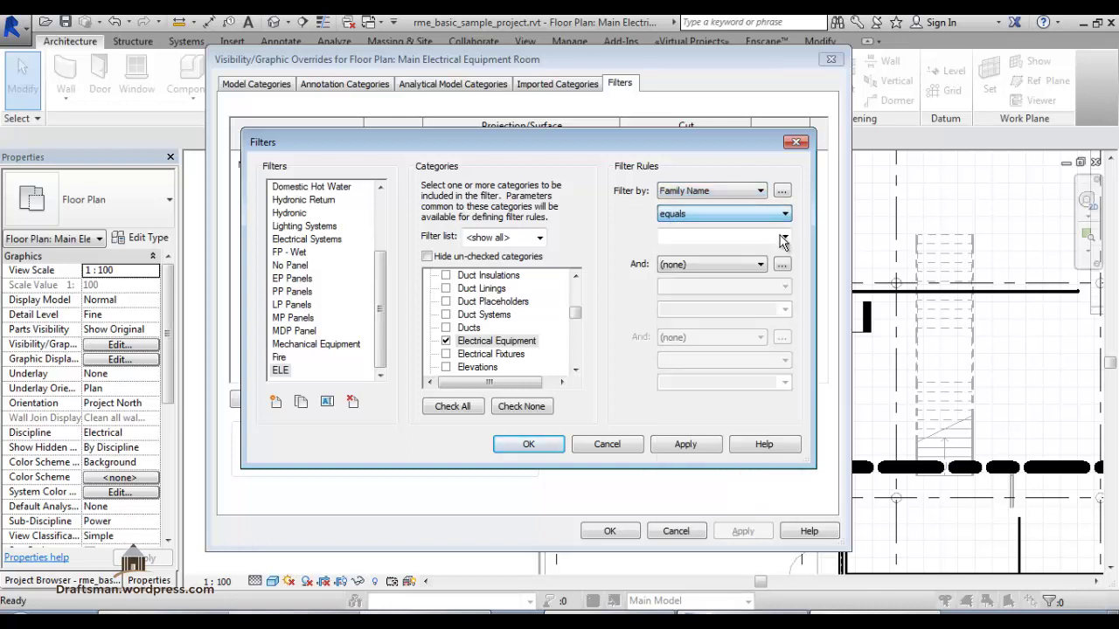
{"action": "left_click", "coordinate": [783, 239]}
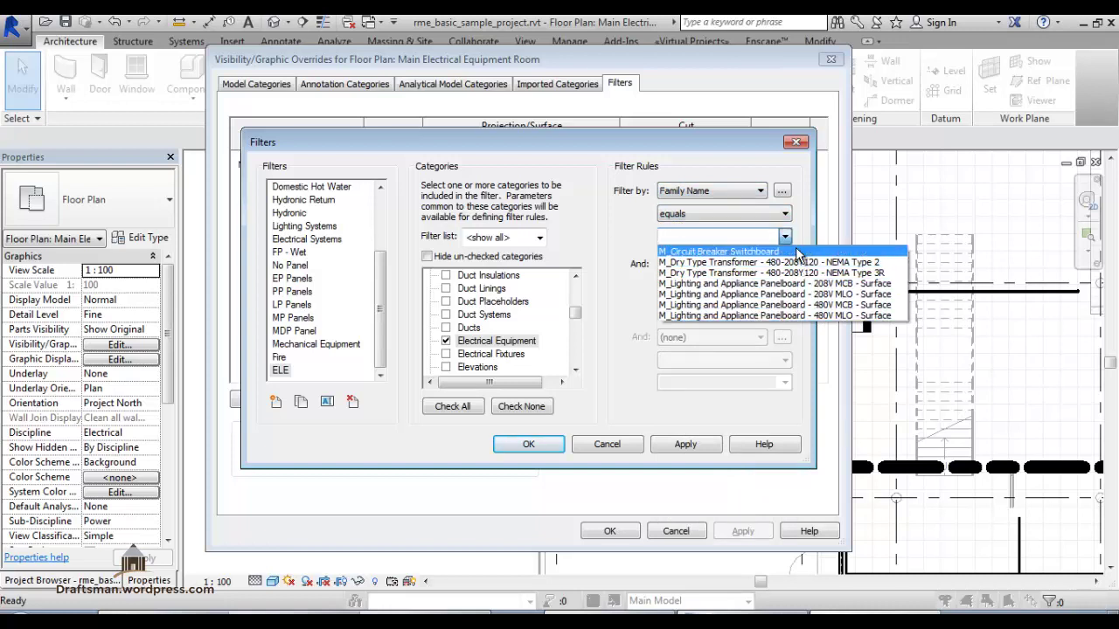
{"action": "left_click", "coordinate": [798, 254]}
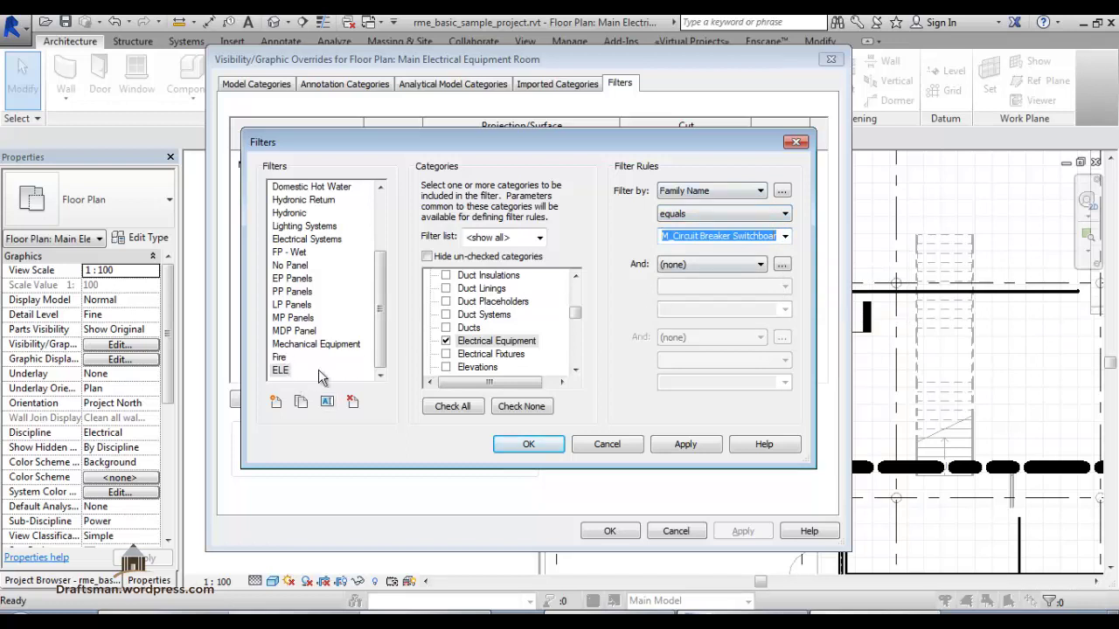
Step: Save the ELE filter and add it to the Main Electrical plan's filter list
{"action": "left_click", "coordinate": [529, 444]}
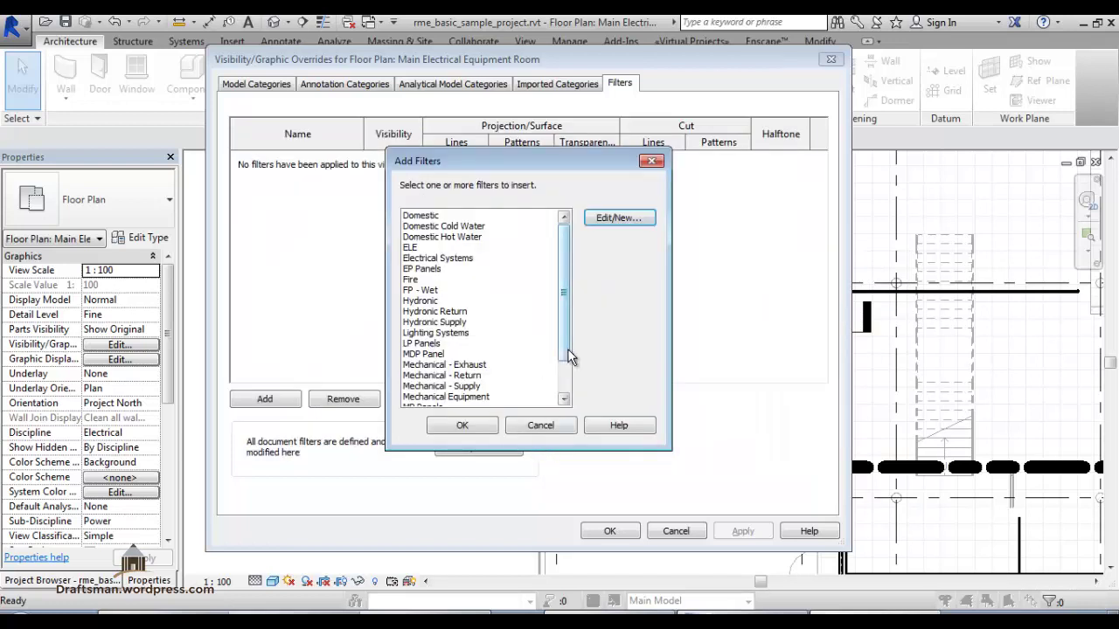
{"action": "left_click_drag", "start_coordinate": [567, 350], "coordinate": [567, 378]}
{"action": "left_click", "coordinate": [519, 376]}
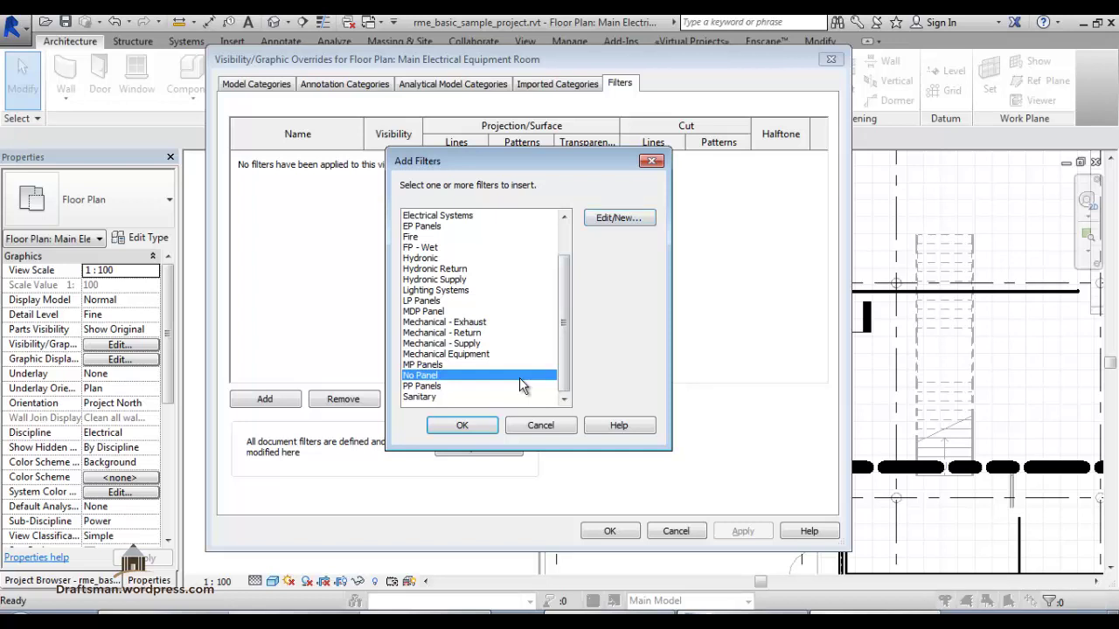
{"action": "scroll", "coordinate": [519, 377], "scroll_direction": "up", "scroll_amount": 1}
{"action": "left_click", "coordinate": [463, 385], "text": "ctrl"}
{"action": "left_click", "coordinate": [411, 219]}
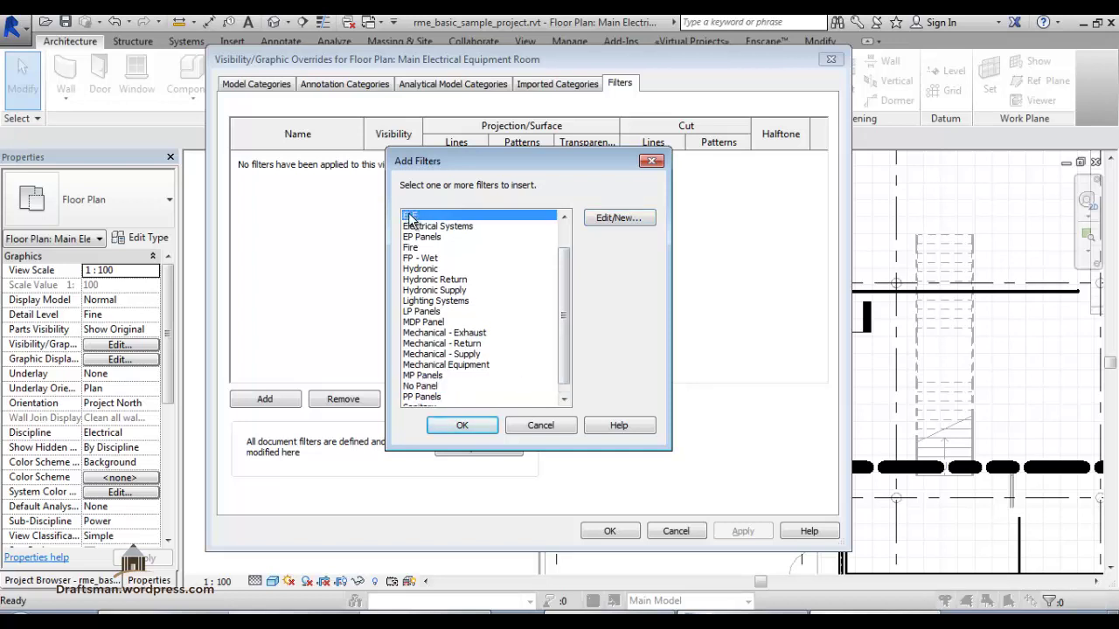
{"action": "left_click", "coordinate": [463, 424]}
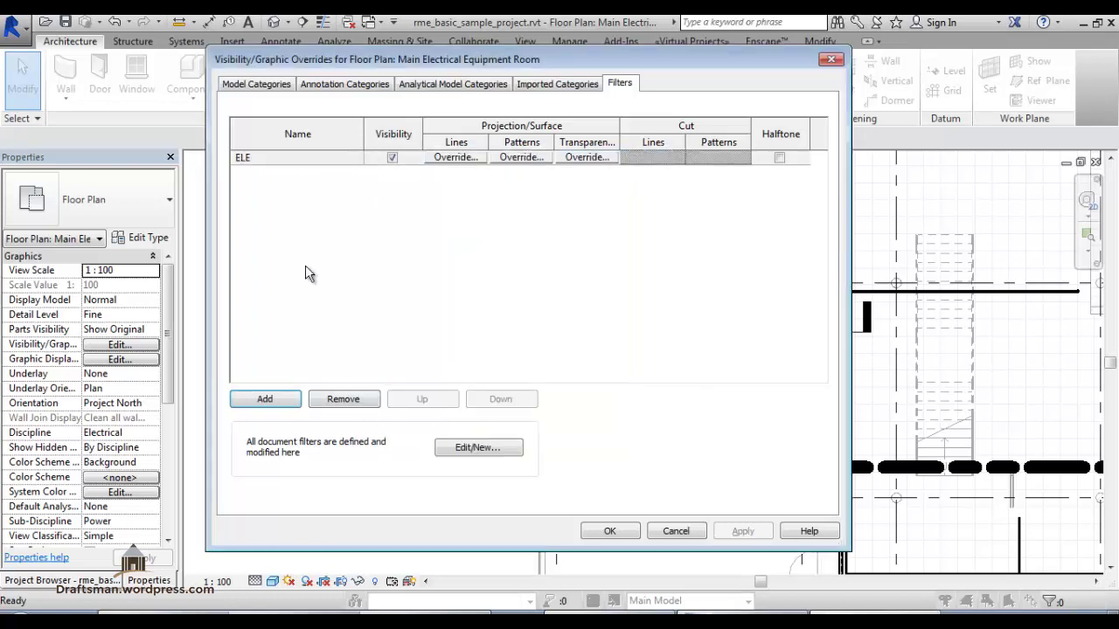
Step: Turn off ELE's visibility, apply it, and move the overrides window aside
{"action": "left_click", "coordinate": [392, 159]}
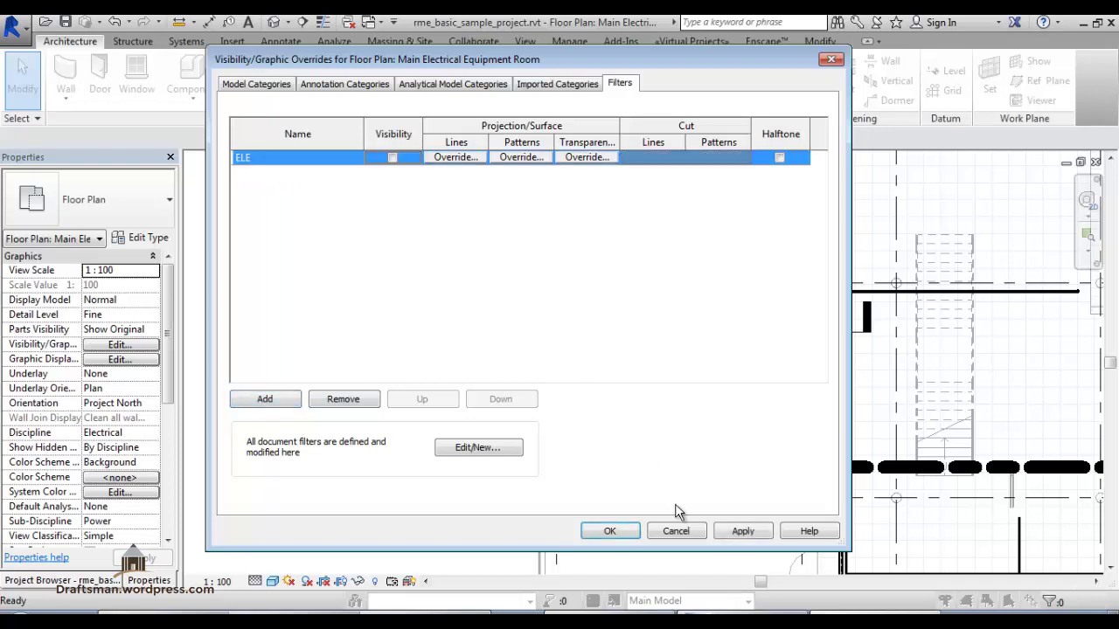
{"action": "left_click", "coordinate": [757, 537]}
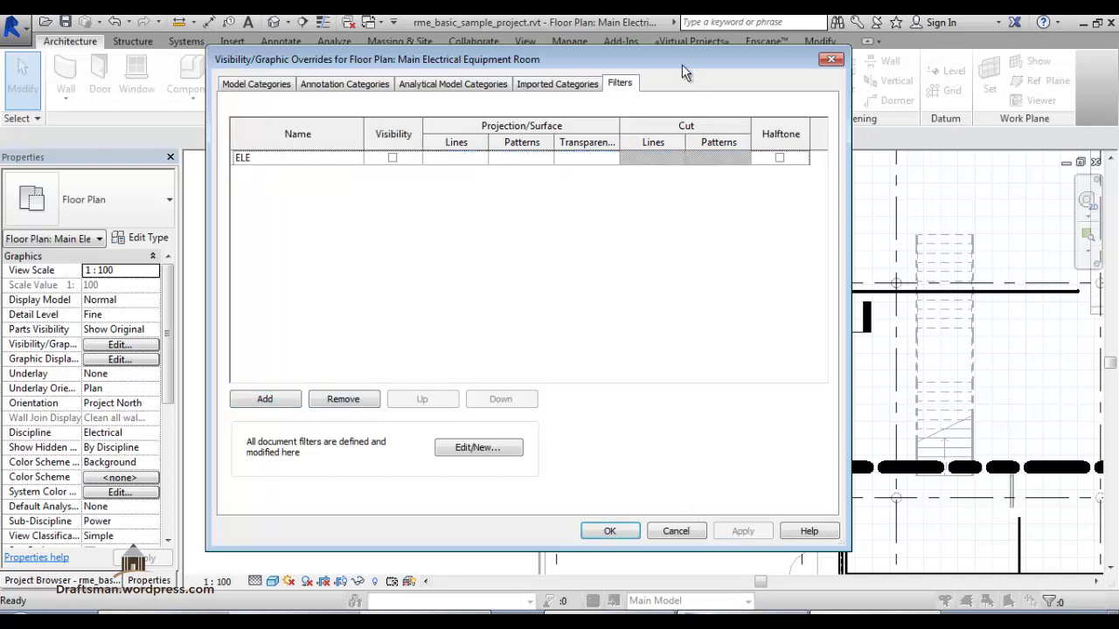
{"action": "mouse_move", "coordinate": [695, 66]}
{"action": "left_mouse_down"}
{"action": "mouse_move", "coordinate": [143, 57]}
{"action": "mouse_move", "coordinate": [428, 84]}
{"action": "left_mouse_up"}
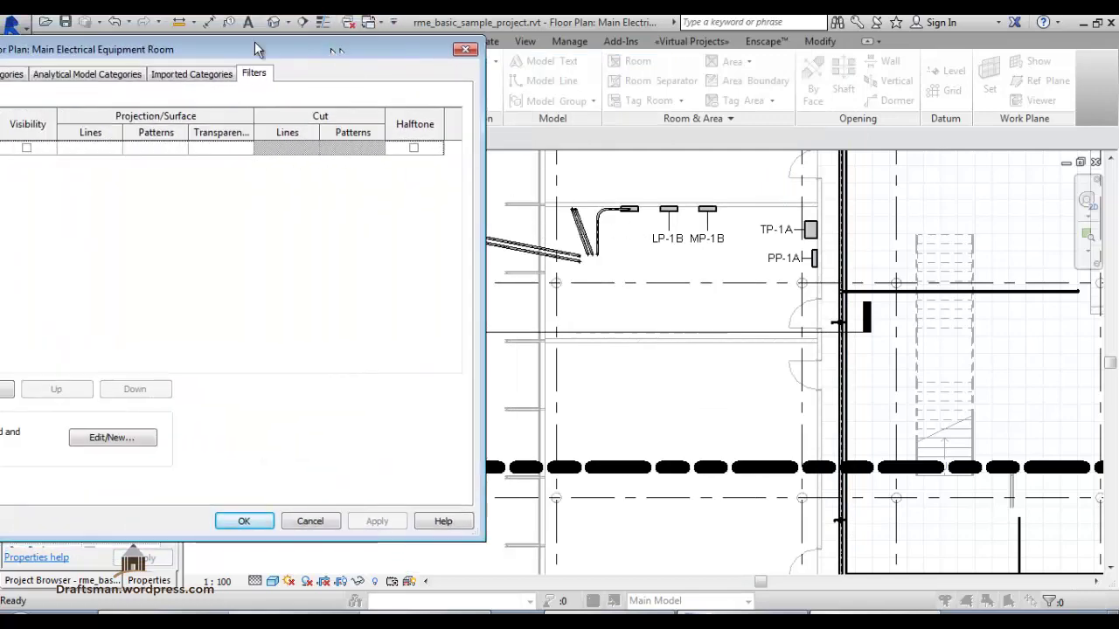
Step: Make ELE visible again and apply a magenta line override to it
{"action": "left_click", "coordinate": [124, 176]}
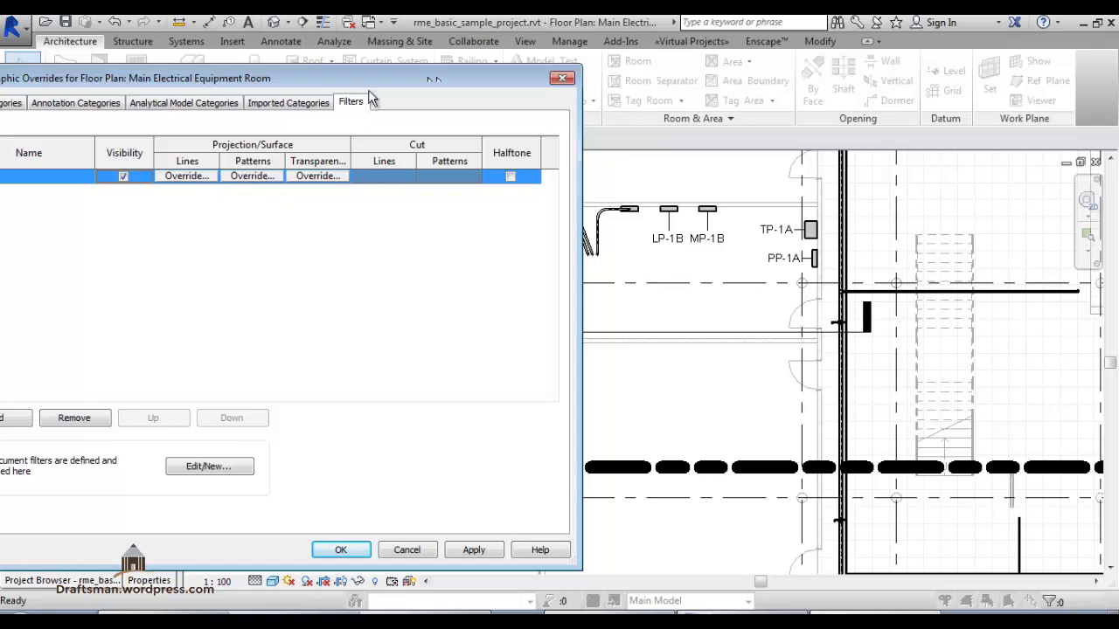
{"action": "left_click_drag", "start_coordinate": [376, 77], "coordinate": [331, 85]}
{"action": "left_click", "coordinate": [149, 191]}
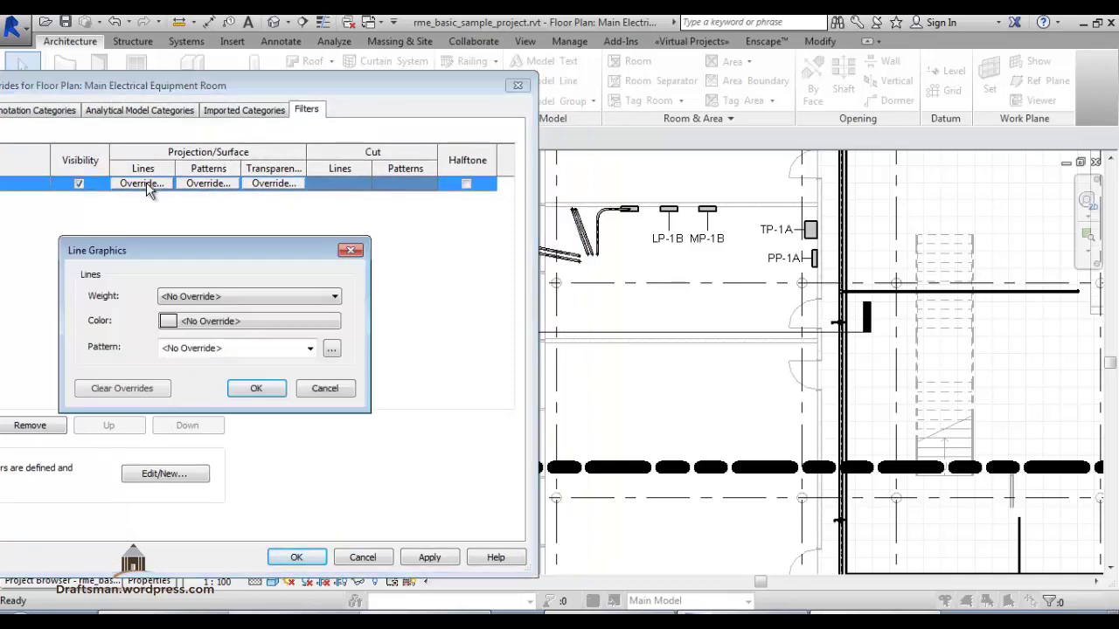
{"action": "left_click", "coordinate": [215, 323]}
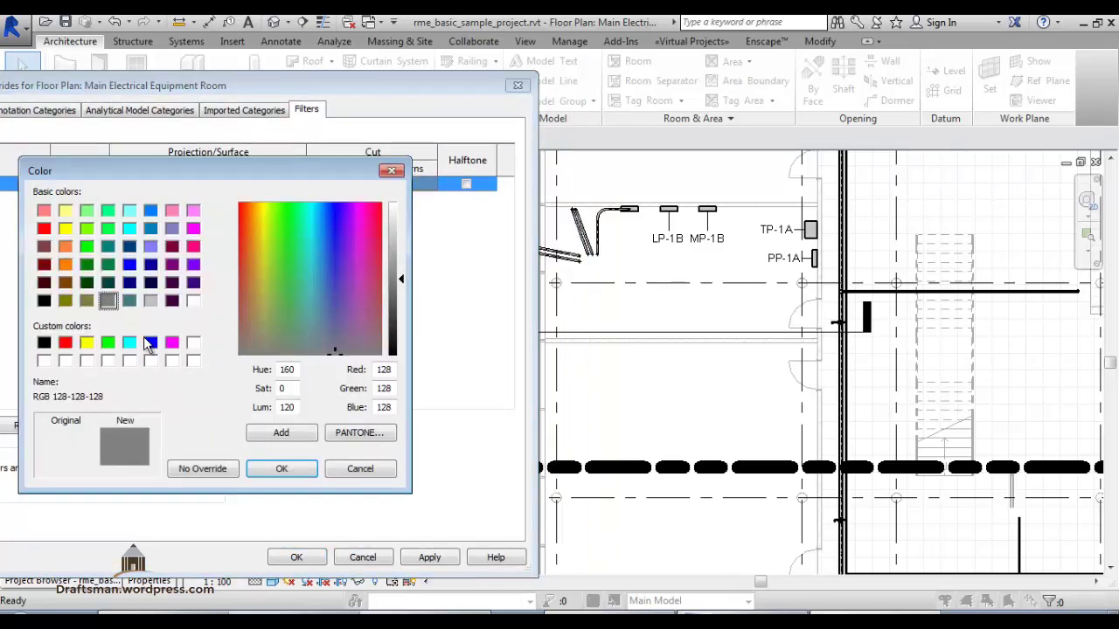
{"action": "left_click", "coordinate": [171, 342]}
{"action": "left_click", "coordinate": [297, 470]}
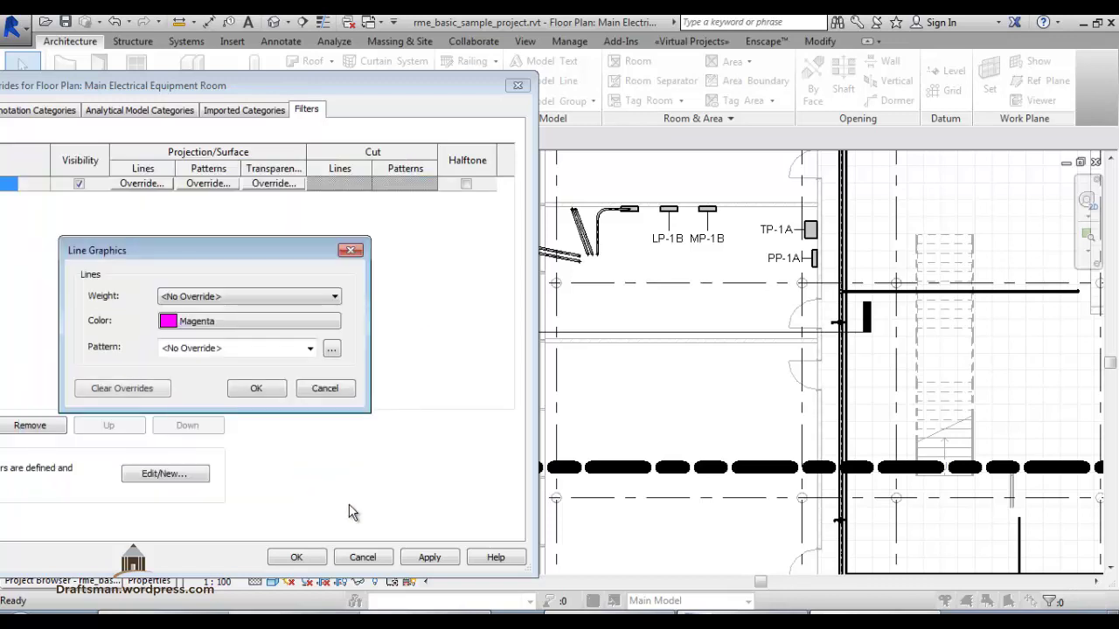
{"action": "left_click", "coordinate": [256, 390]}
{"action": "left_click", "coordinate": [429, 558]}
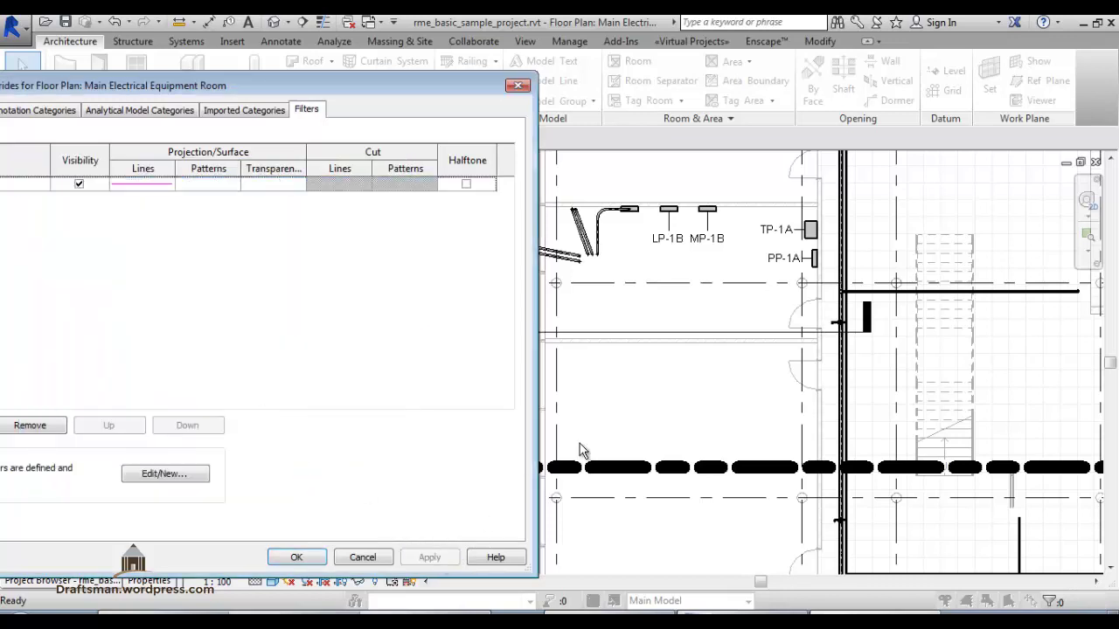
Step: Give ELE a cyan Diagonal up fill pattern, apply it, and close the dialog
{"action": "left_click", "coordinate": [218, 182]}
{"action": "left_click", "coordinate": [235, 184]}
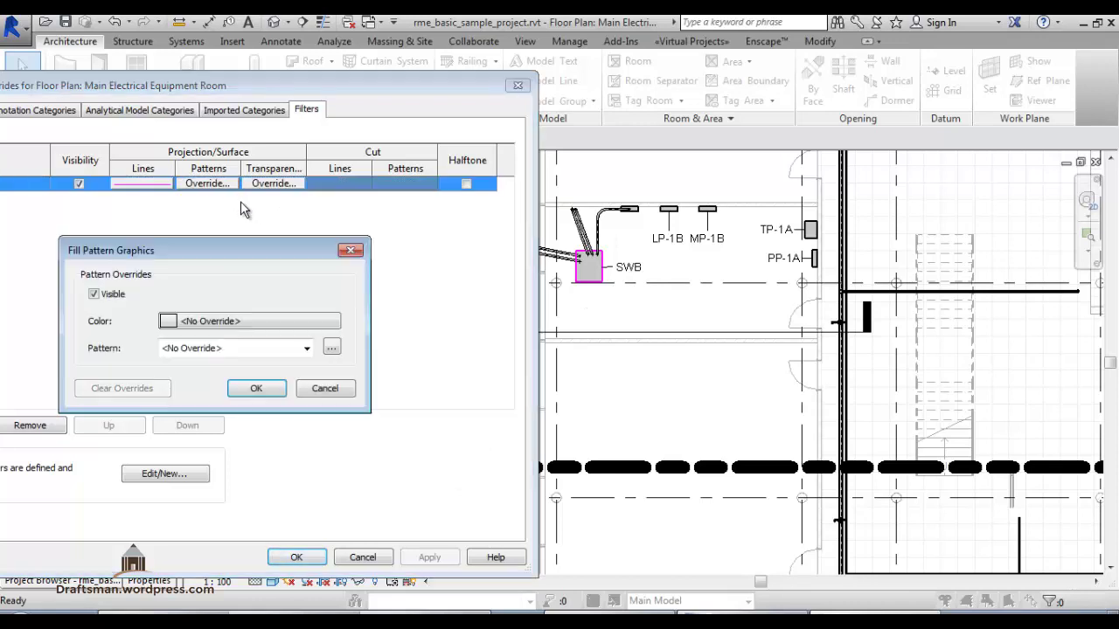
{"action": "left_click", "coordinate": [242, 324]}
{"action": "left_click", "coordinate": [129, 342]}
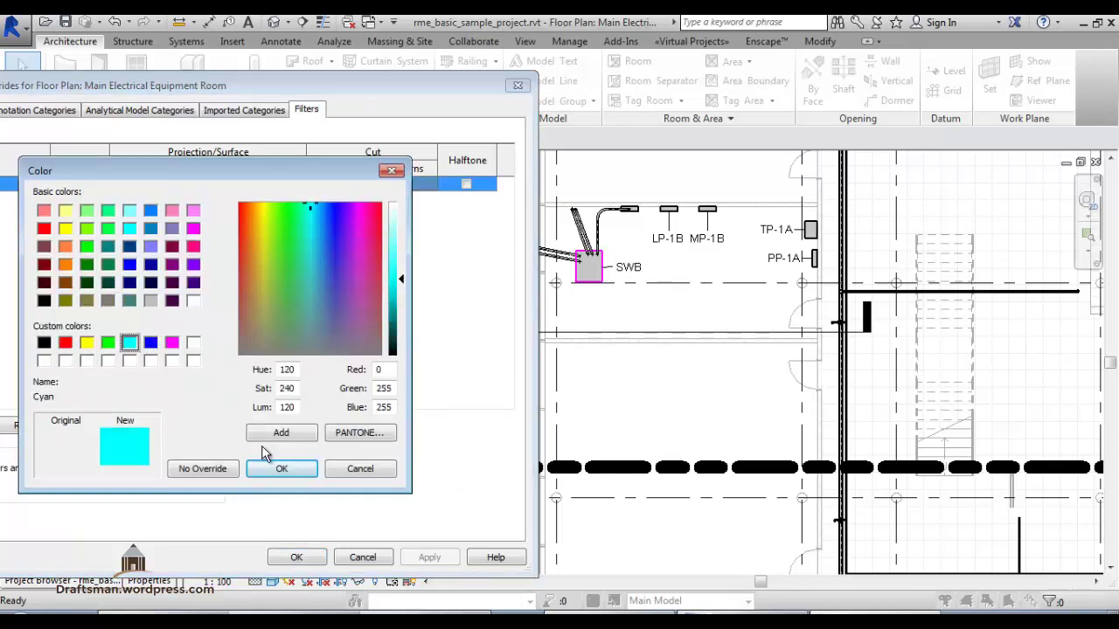
{"action": "left_click", "coordinate": [279, 468]}
{"action": "left_click", "coordinate": [204, 349]}
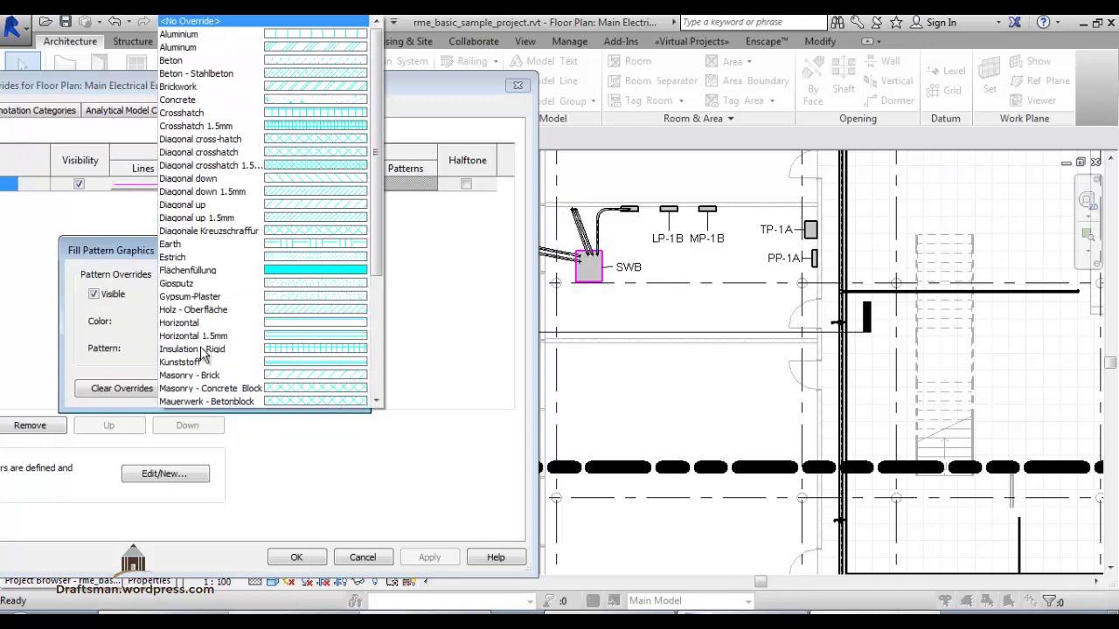
{"action": "left_click", "coordinate": [223, 210]}
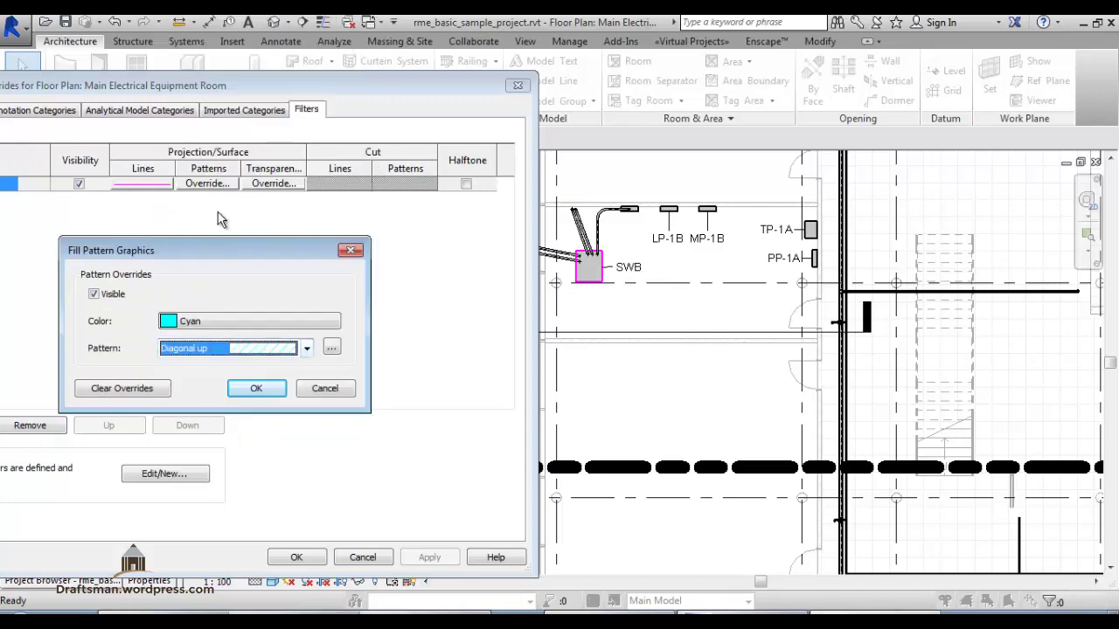
{"action": "left_click", "coordinate": [259, 392]}
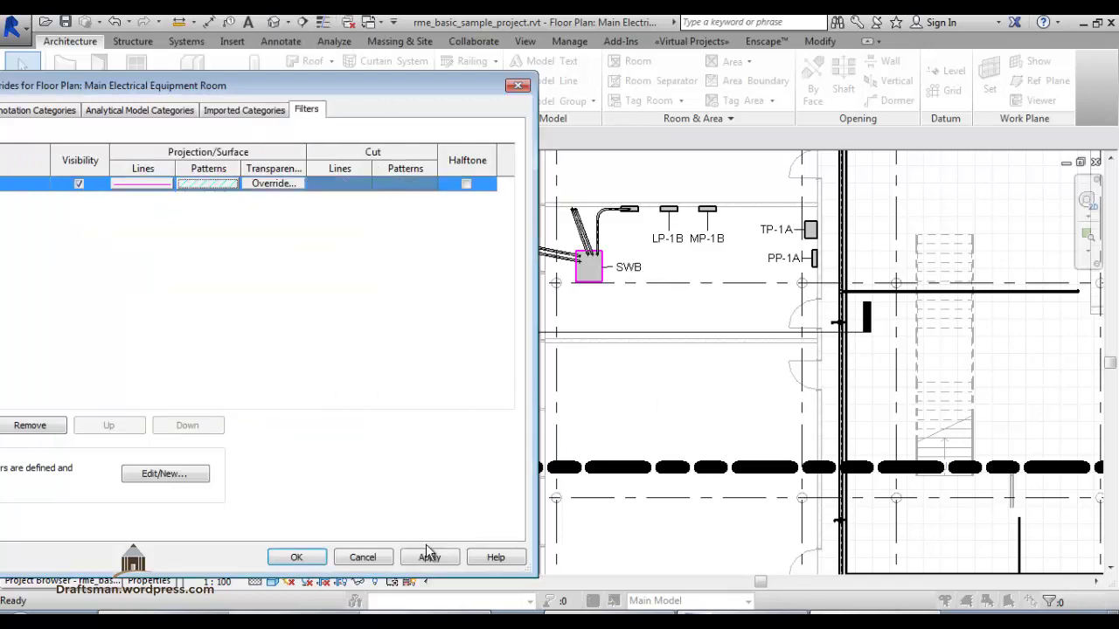
{"action": "left_click", "coordinate": [431, 557]}
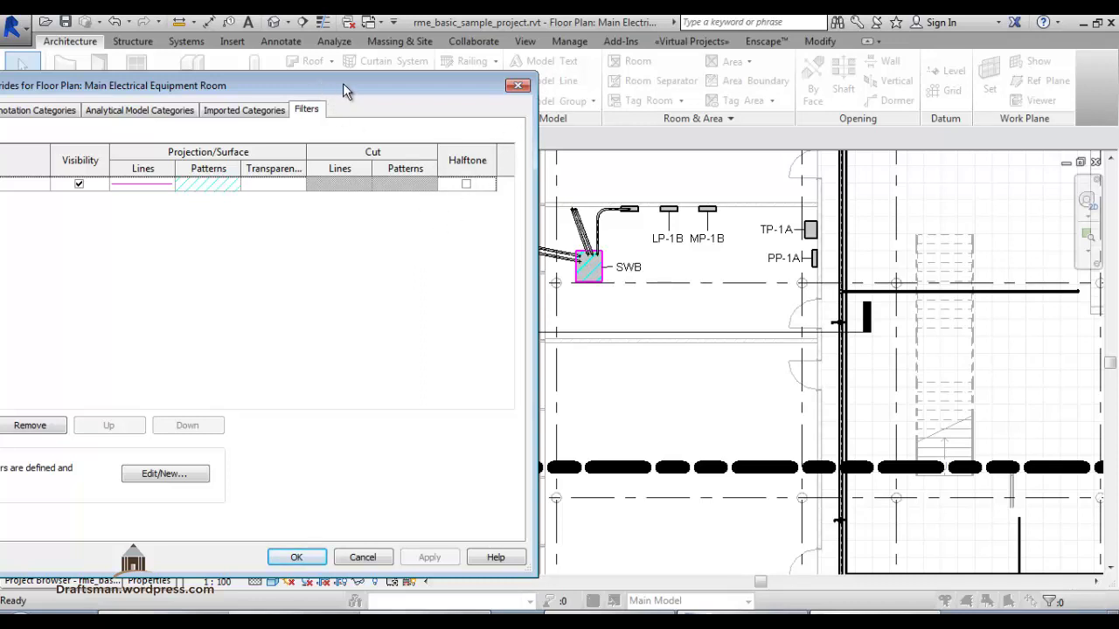
{"action": "left_click", "coordinate": [323, 564]}
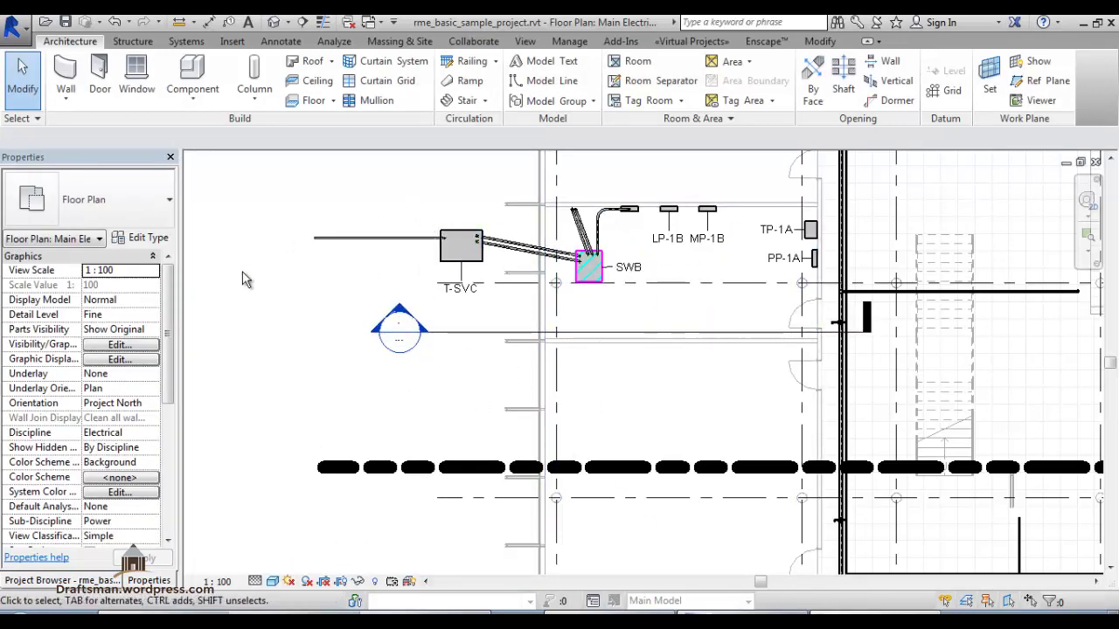
Step: Check the conduit into SWB, pan out across the building, and show the Project Browser
{"action": "scroll", "coordinate": [278, 400], "scroll_direction": "down", "scroll_amount": 2}
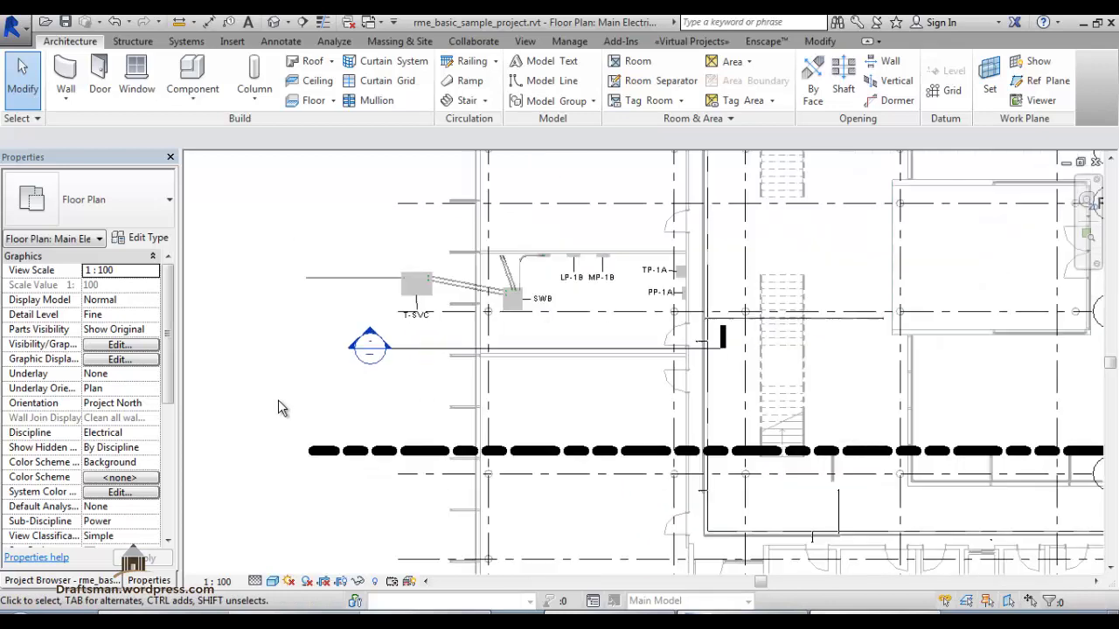
{"action": "scroll", "coordinate": [481, 320], "scroll_direction": "up", "scroll_amount": 3}
{"action": "scroll", "coordinate": [481, 320], "scroll_direction": "up", "scroll_amount": 2}
{"action": "left_click", "coordinate": [603, 265]}
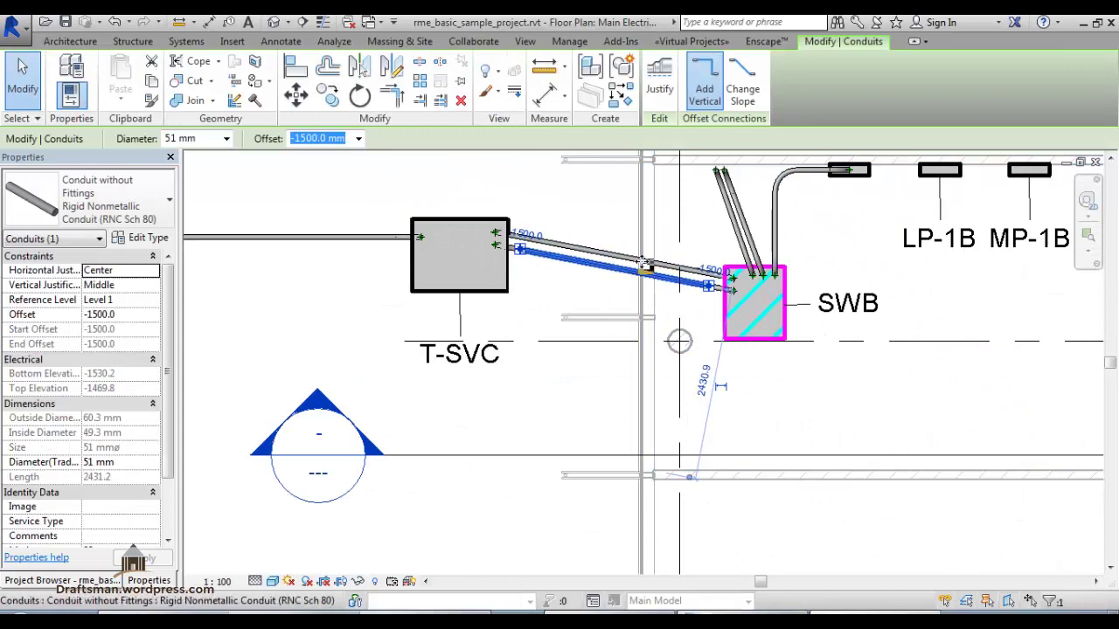
{"action": "scroll", "coordinate": [647, 337], "scroll_direction": "down", "scroll_amount": 3}
{"action": "middle_click_drag", "start_coordinate": [759, 281], "coordinate": [609, 484]}
{"action": "left_click", "coordinate": [408, 369]}
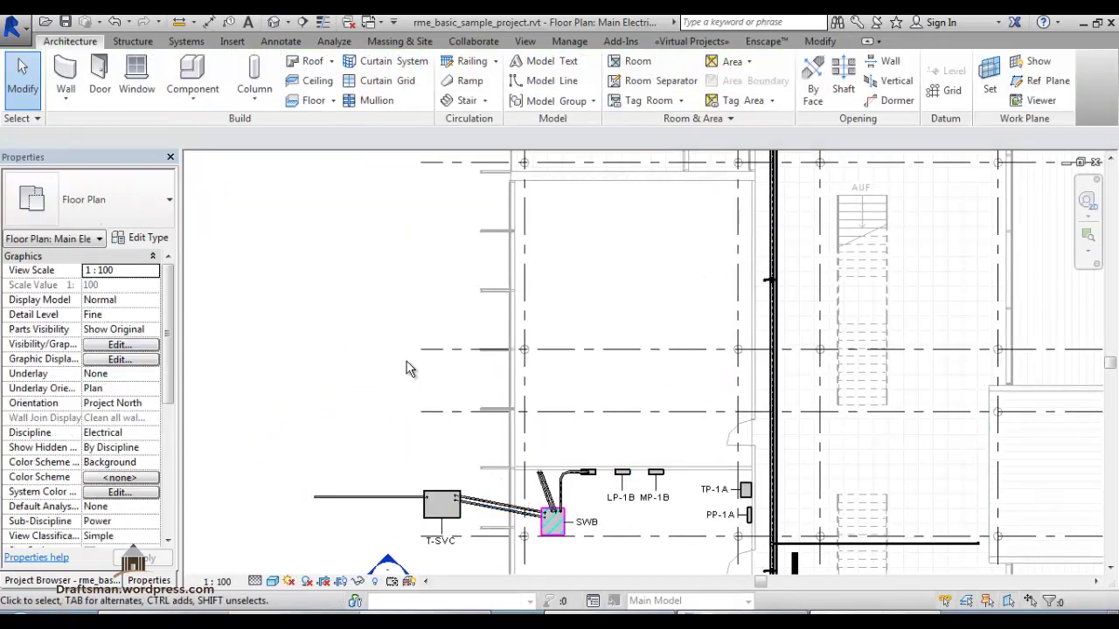
{"action": "scroll", "coordinate": [407, 368], "scroll_direction": "down", "scroll_amount": 2}
{"action": "left_click", "coordinate": [62, 580]}
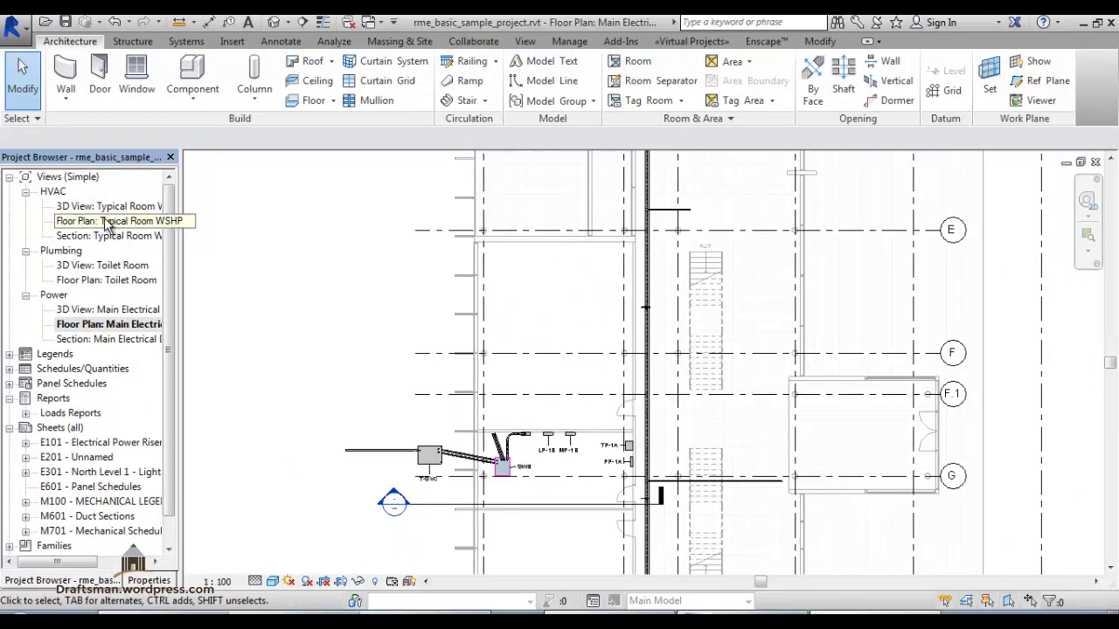
Step: Open Floor Plan: Toilet Room, turn off Crop View, and centre the plumbing fixtures
{"action": "double_click", "coordinate": [88, 280]}
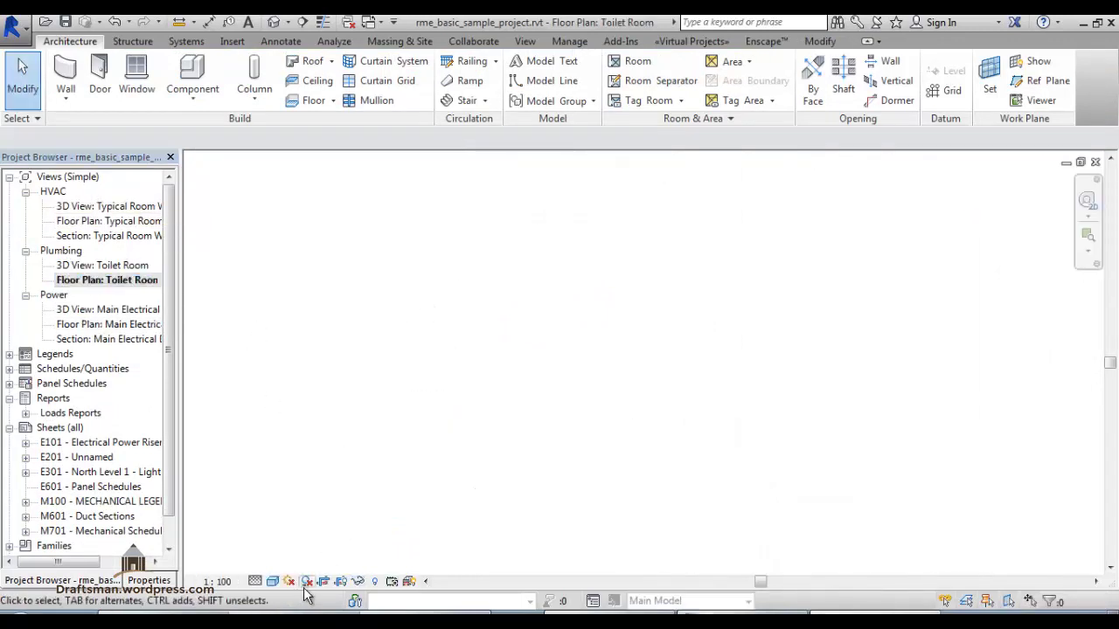
{"action": "middle_click_drag", "start_coordinate": [328, 378], "coordinate": [338, 379]}
{"action": "left_click", "coordinate": [324, 581]}
{"action": "scroll", "coordinate": [537, 463], "scroll_direction": "down", "scroll_amount": 2}
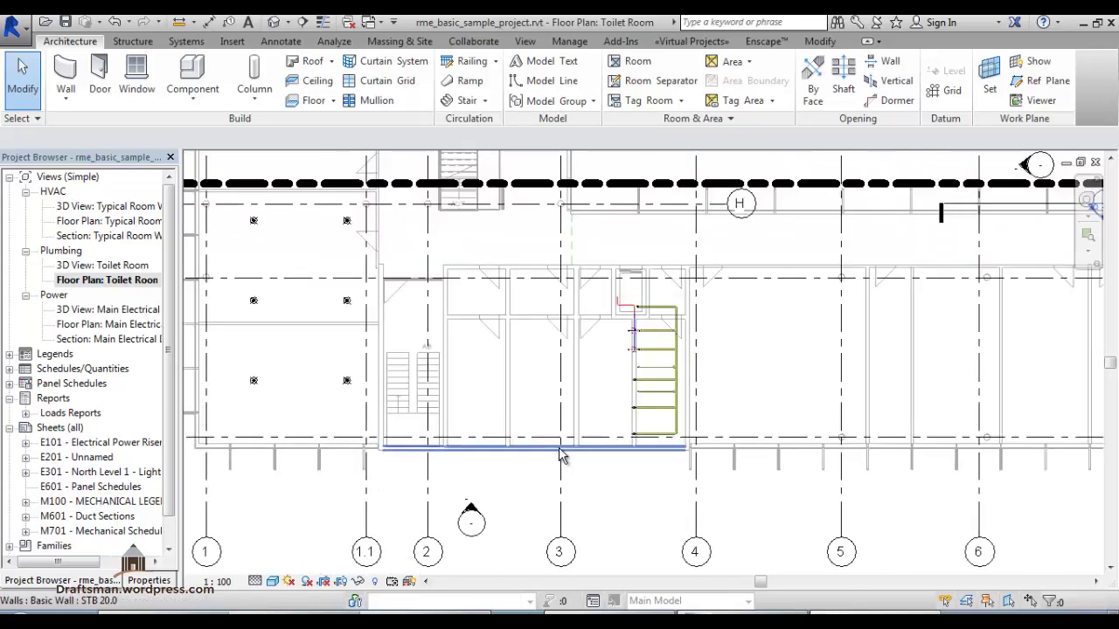
{"action": "scroll", "coordinate": [542, 477], "scroll_direction": "up", "scroll_amount": 3}
{"action": "scroll", "coordinate": [543, 484], "scroll_direction": "up", "scroll_amount": 2}
{"action": "scroll", "coordinate": [544, 484], "scroll_direction": "up", "scroll_amount": 1}
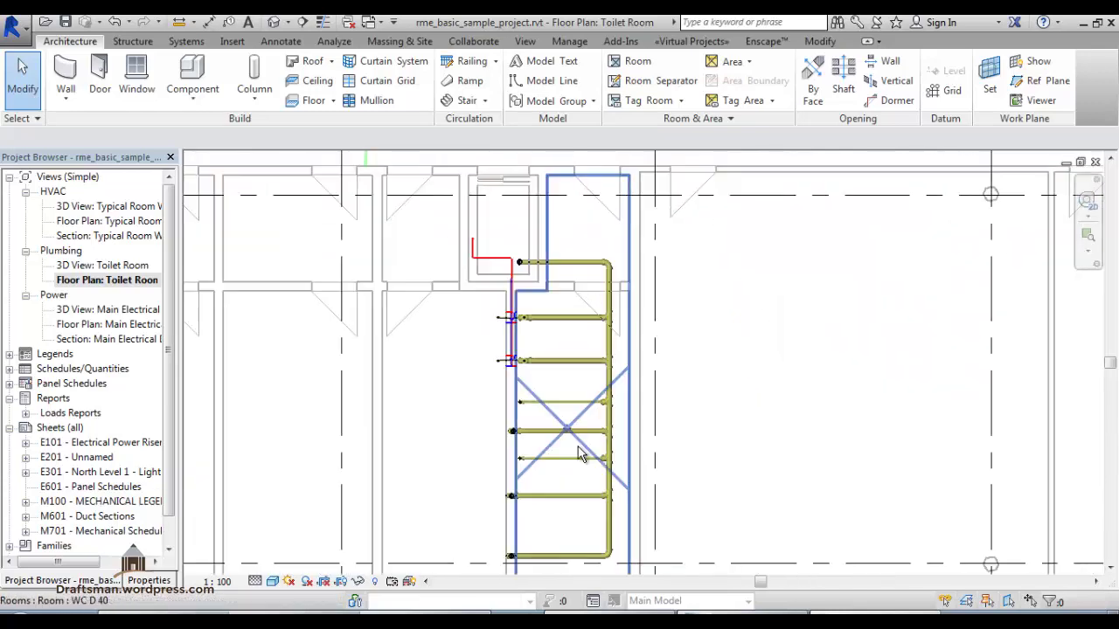
{"action": "middle_click_drag", "start_coordinate": [580, 449], "coordinate": [707, 420]}
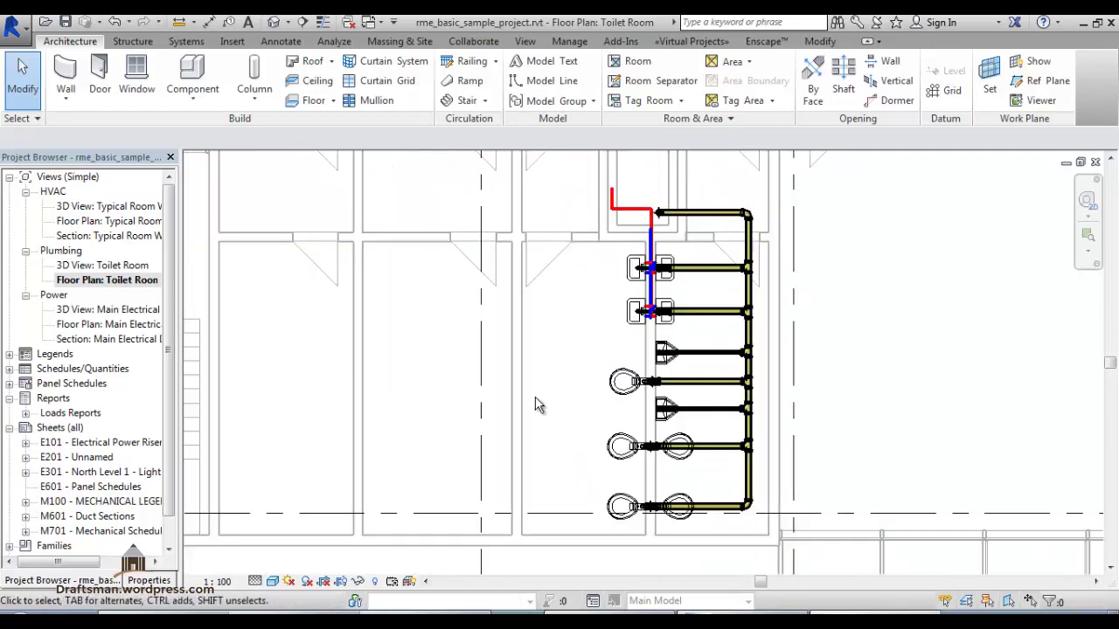
Step: Show the Toilet Room view's filter overrides with VG
{"action": "key", "text": "v"}
{"action": "key", "text": "g"}
{"action": "left_click", "coordinate": [414, 111]}
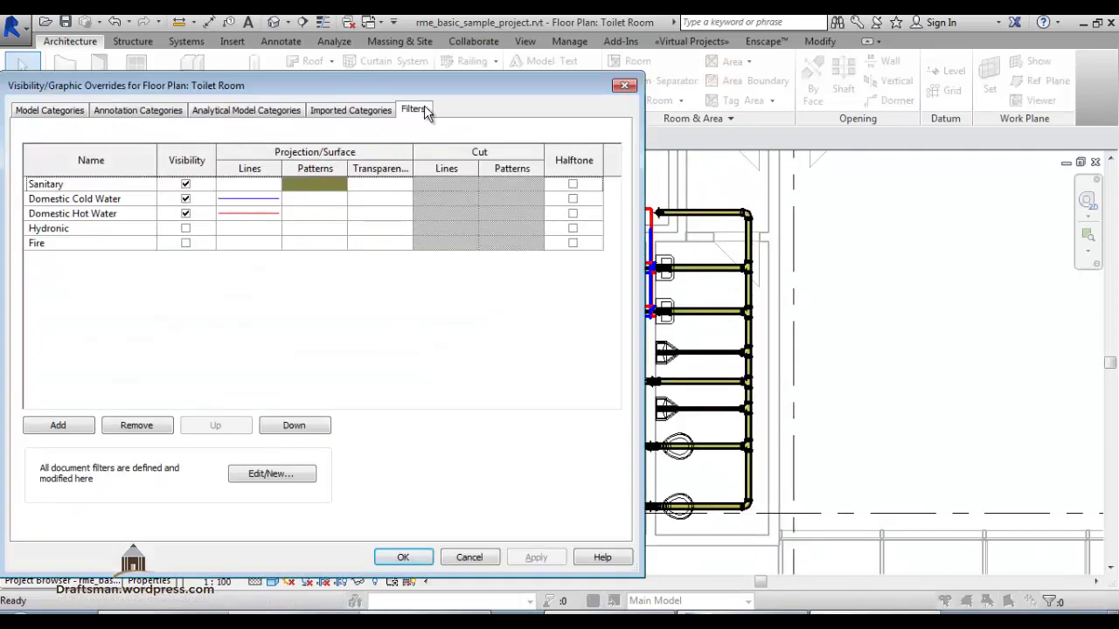
Step: From the Sanitary row, reach the filter editor, review Hydronic Return, and begin a new filter
{"action": "left_click", "coordinate": [112, 184]}
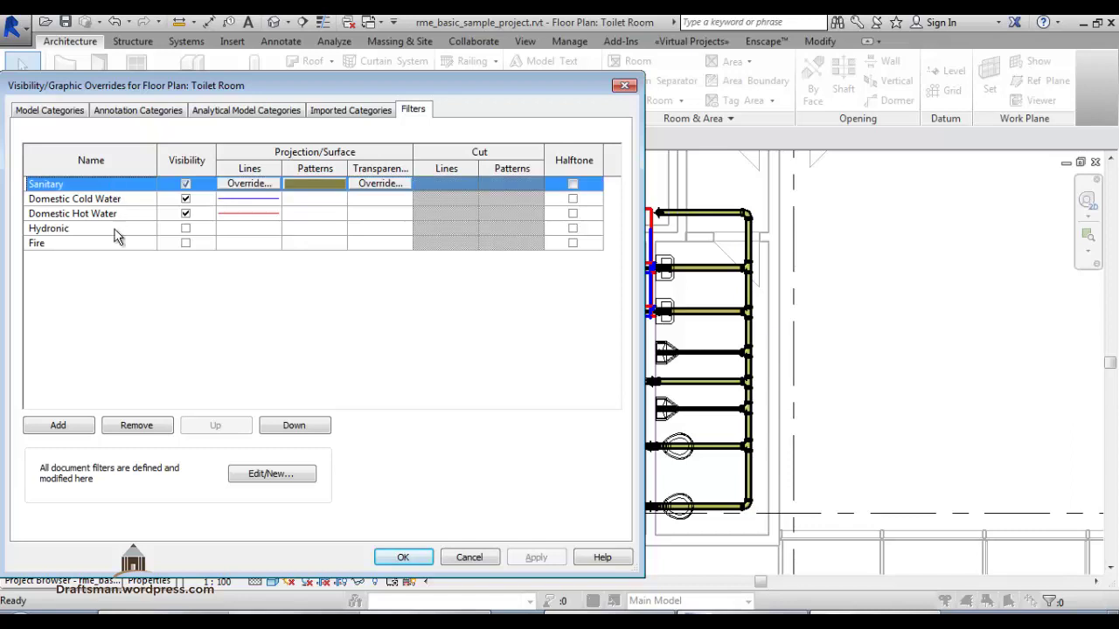
{"action": "left_click", "coordinate": [49, 428]}
{"action": "left_click", "coordinate": [411, 243]}
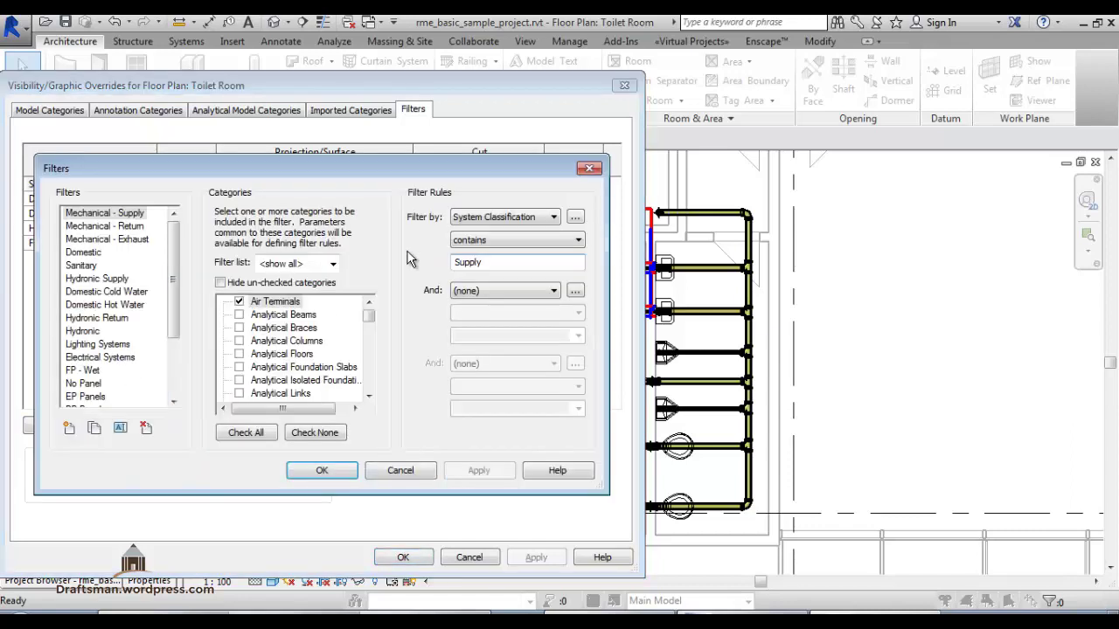
{"action": "left_click", "coordinate": [124, 321]}
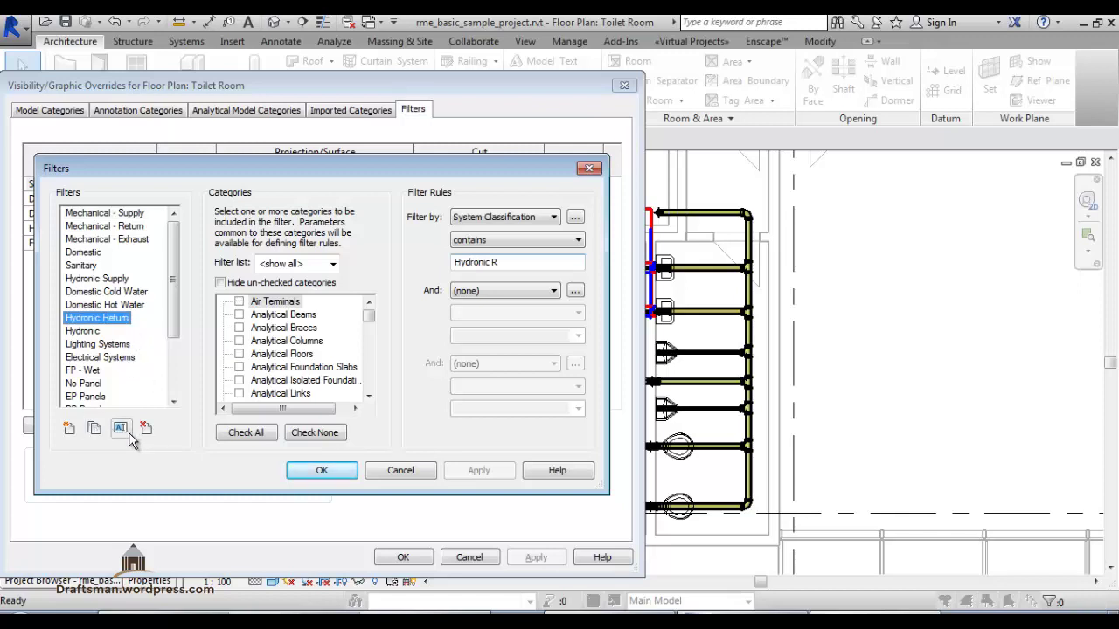
{"action": "left_click", "coordinate": [70, 430]}
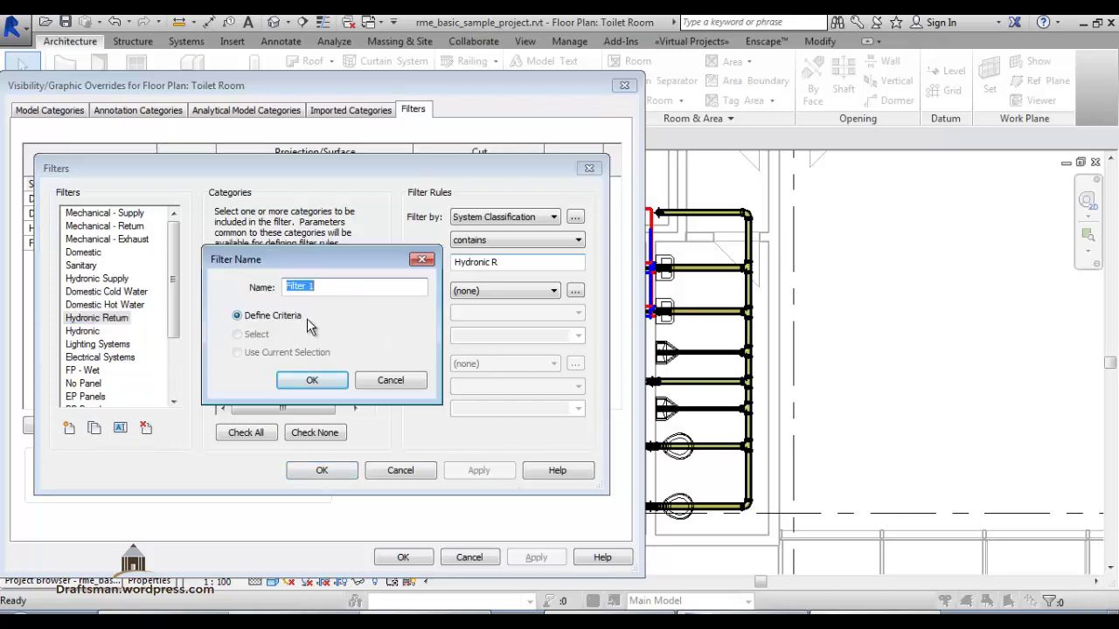
Step: Name the new filter COLD and scroll the categories to the P entries
{"action": "type", "text": "COL"}
{"action": "type", "text": "D"}
{"action": "left_click", "coordinate": [314, 381]}
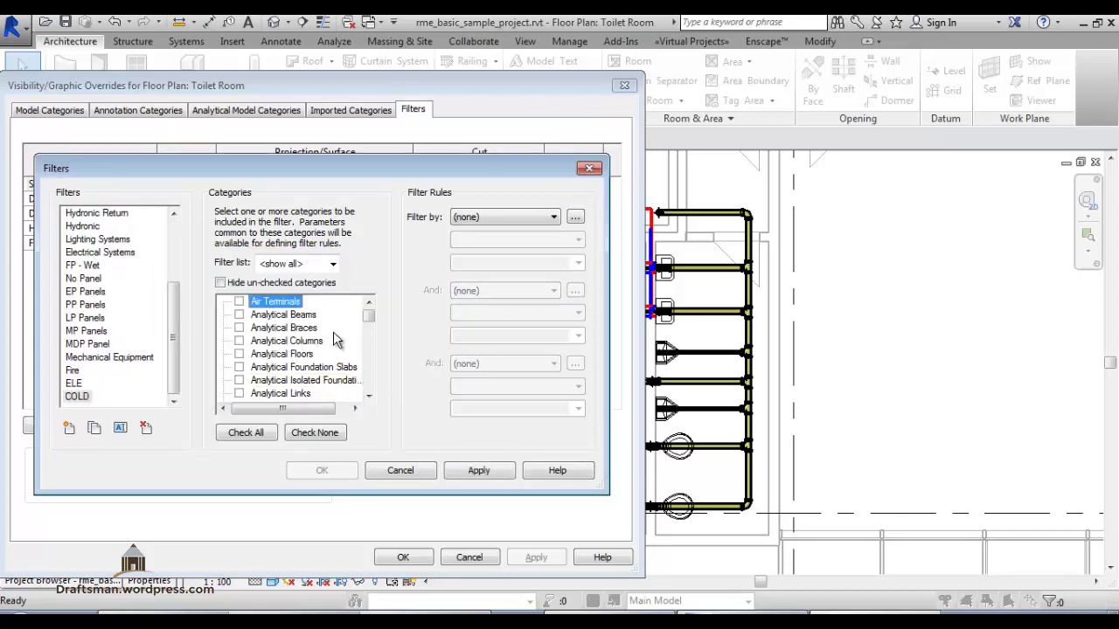
{"action": "key", "text": "p"}
{"action": "scroll", "coordinate": [332, 350], "scroll_direction": "down", "scroll_amount": 1}
{"action": "scroll", "coordinate": [323, 372], "scroll_direction": "down", "scroll_amount": 1}
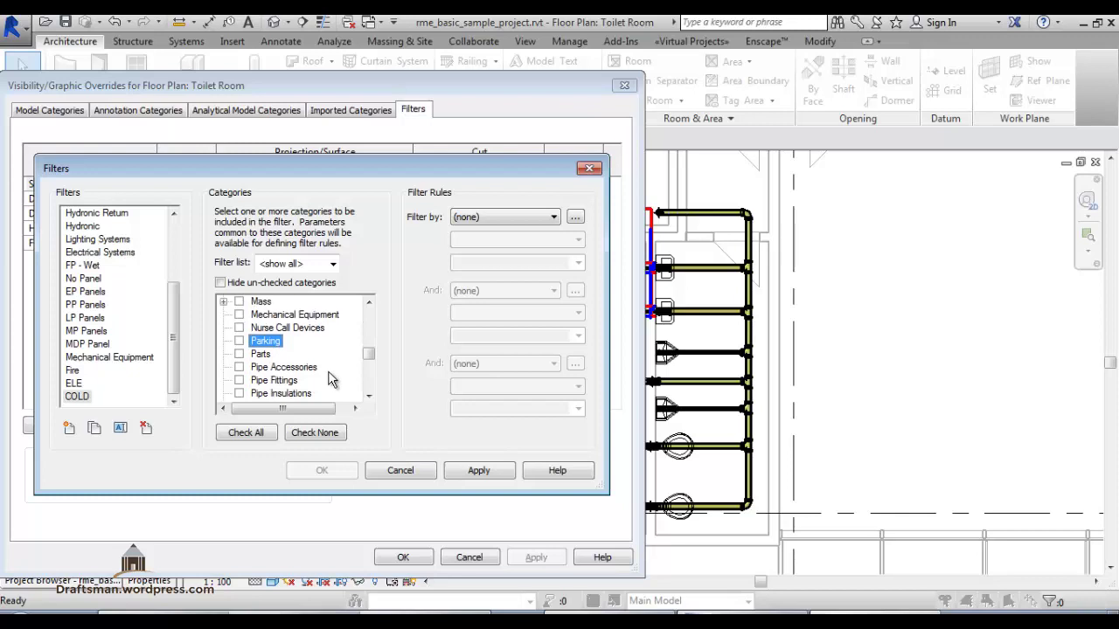
{"action": "scroll", "coordinate": [301, 385], "scroll_direction": "down", "scroll_amount": 1}
{"action": "scroll", "coordinate": [258, 399], "scroll_direction": "down", "scroll_amount": 1}
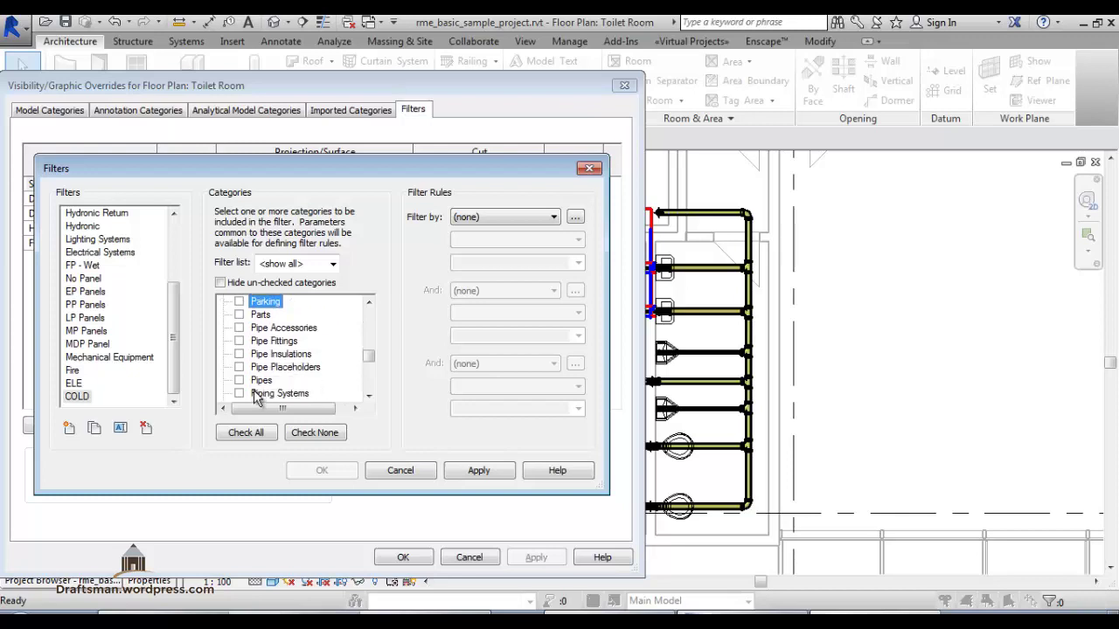
Step: Tick Pipes, Pipe Fittings, Pipe Accessories, Pipe Insulations and Pipe Placeholders for COLD
{"action": "left_click", "coordinate": [239, 381]}
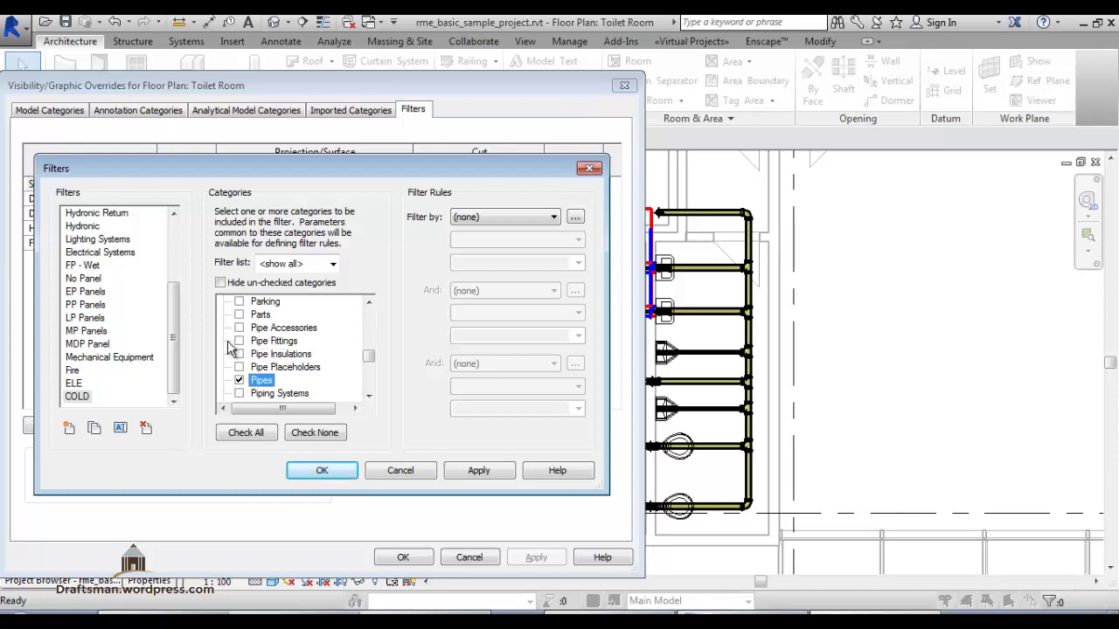
{"action": "left_click", "coordinate": [238, 341]}
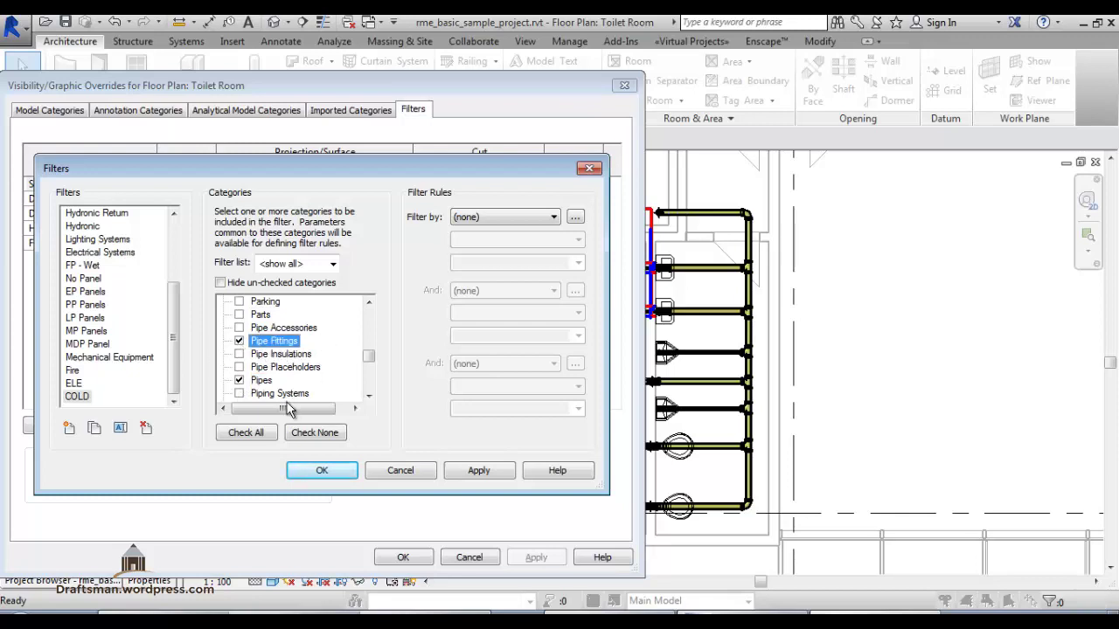
{"action": "left_click", "coordinate": [239, 328]}
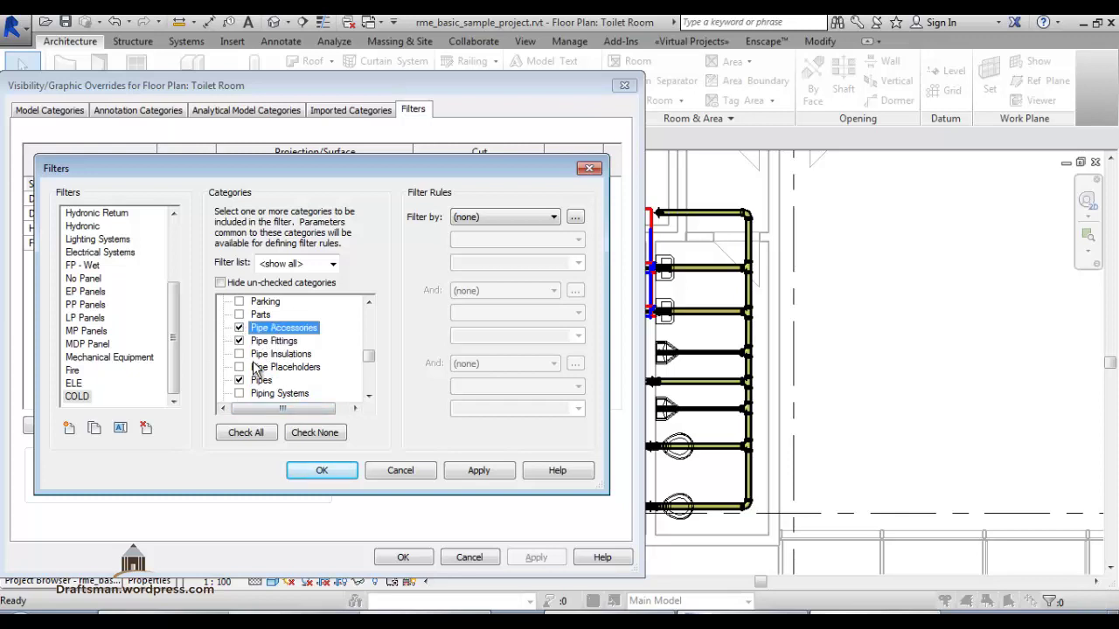
{"action": "left_click", "coordinate": [239, 354]}
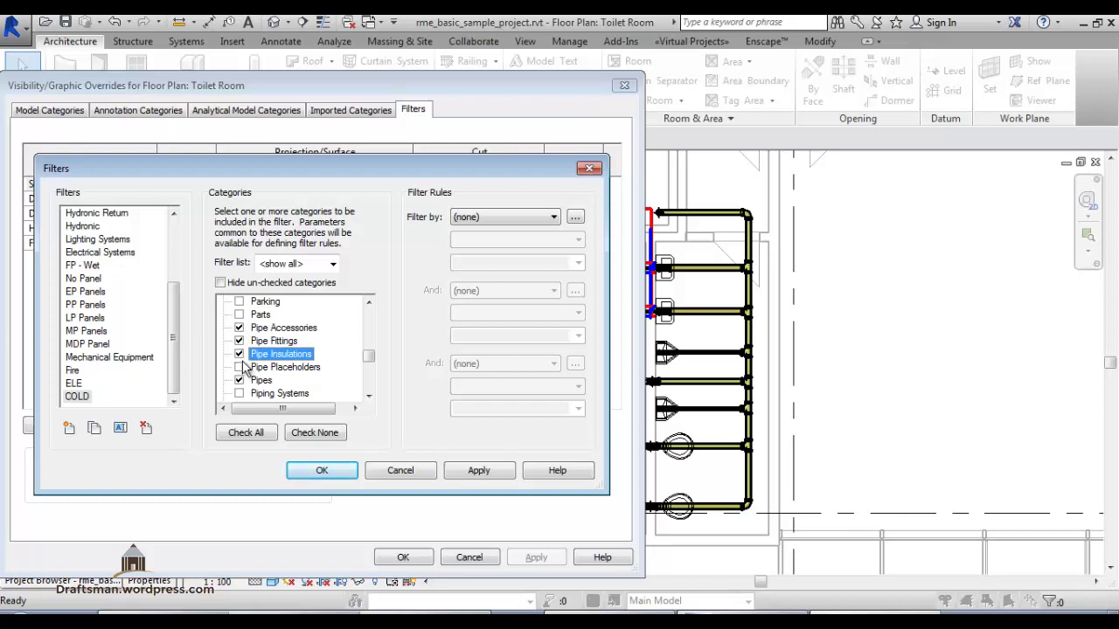
{"action": "left_click", "coordinate": [239, 368]}
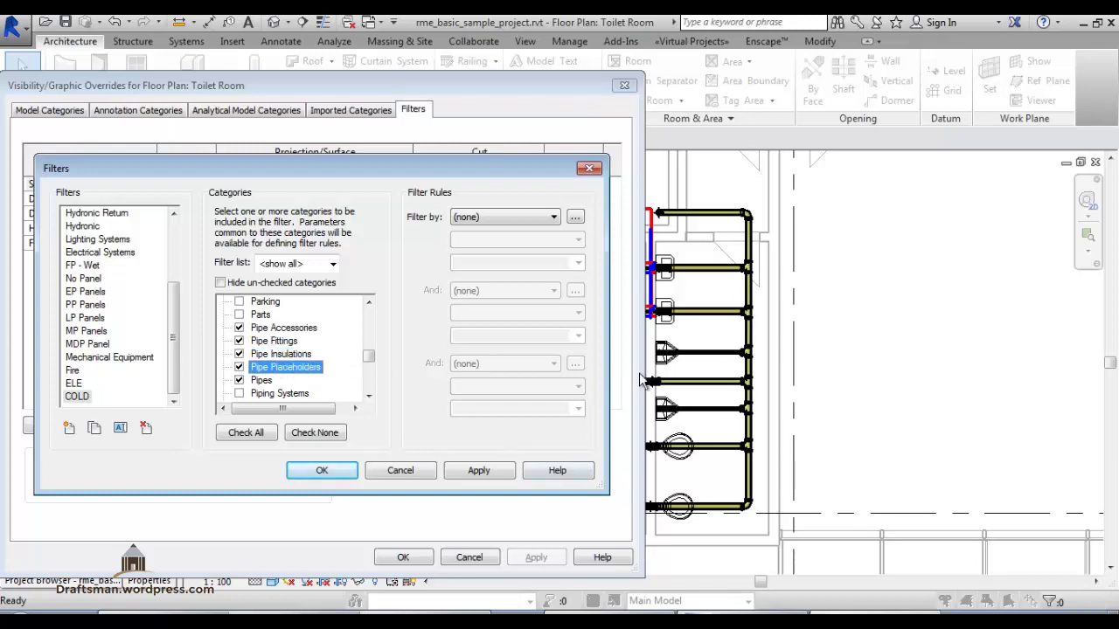
{"action": "left_click", "coordinate": [479, 220]}
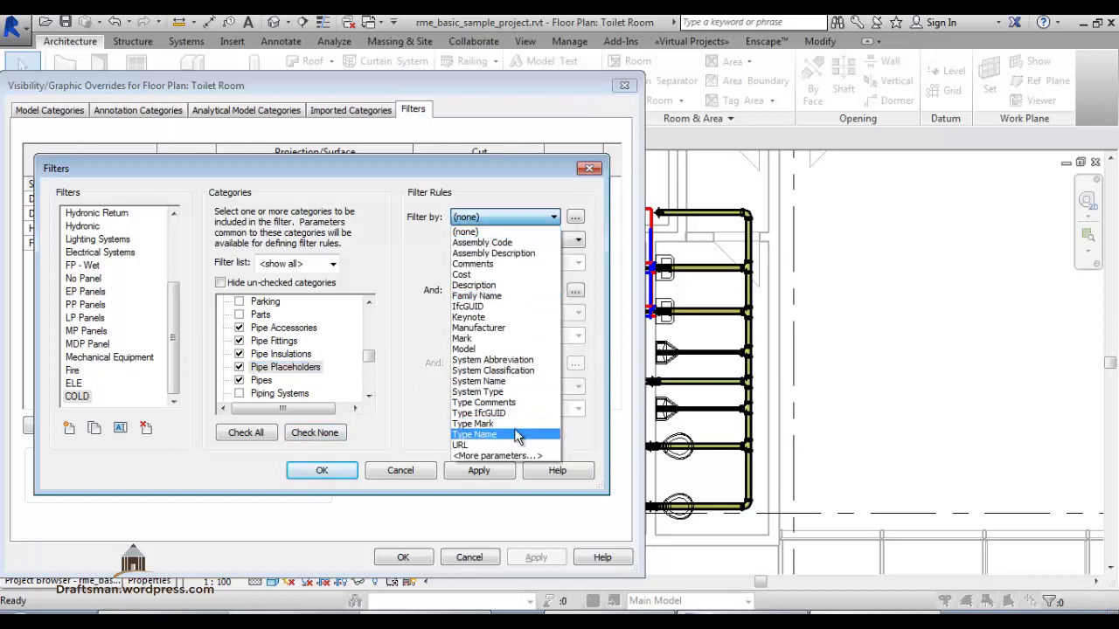
Step: Give the COLD pipe filter the rule Type Name equals Water, apply it and confirm
{"action": "left_click", "coordinate": [516, 436]}
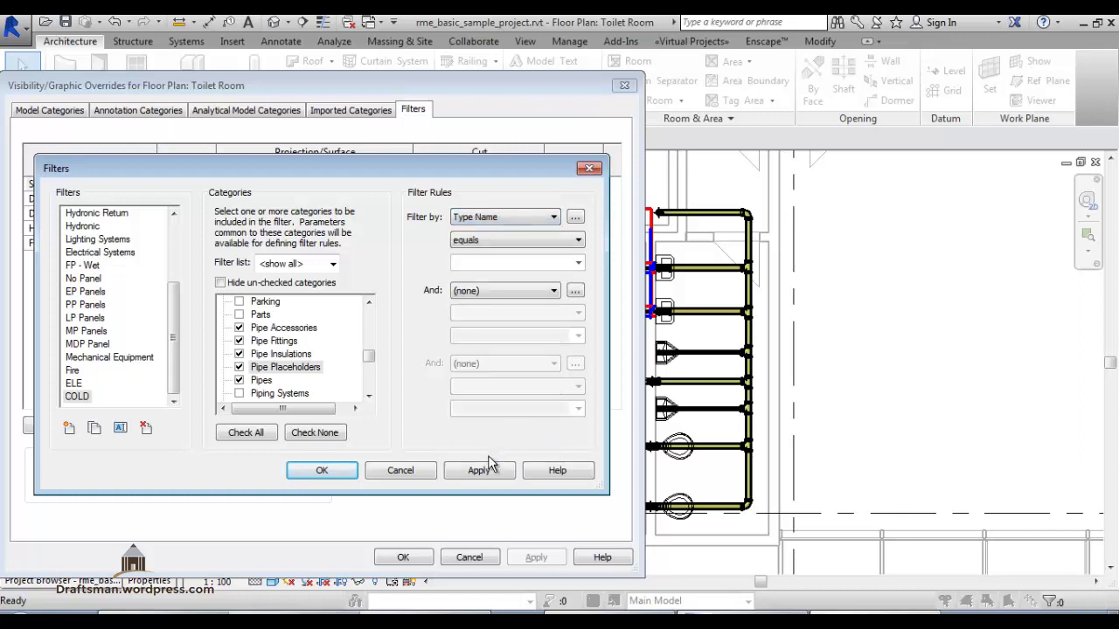
{"action": "left_click", "coordinate": [577, 264]}
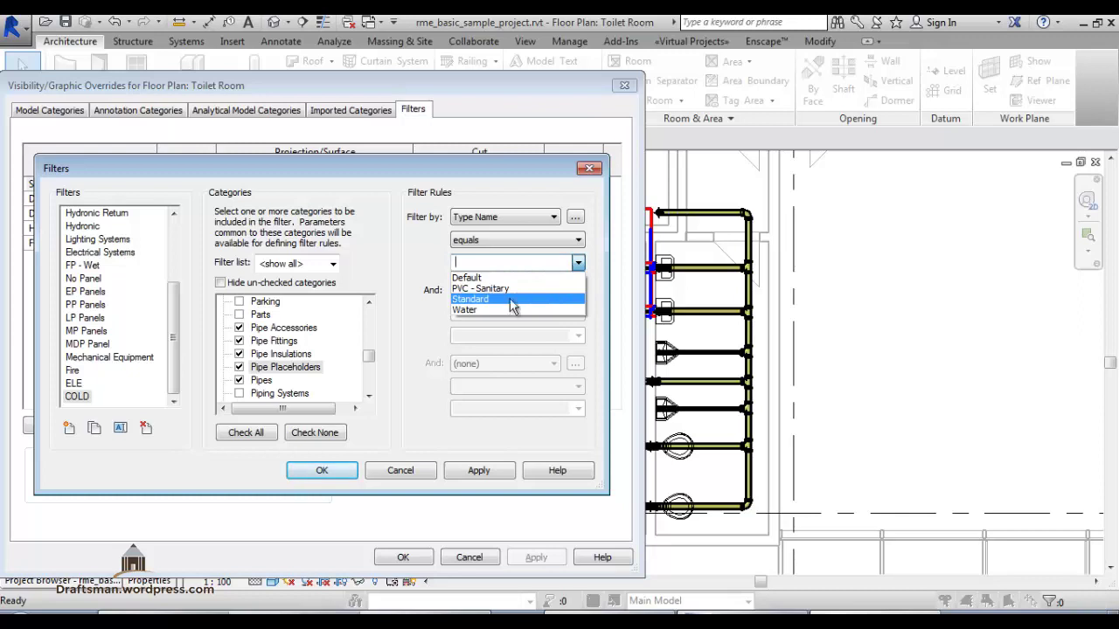
{"action": "left_click", "coordinate": [508, 310]}
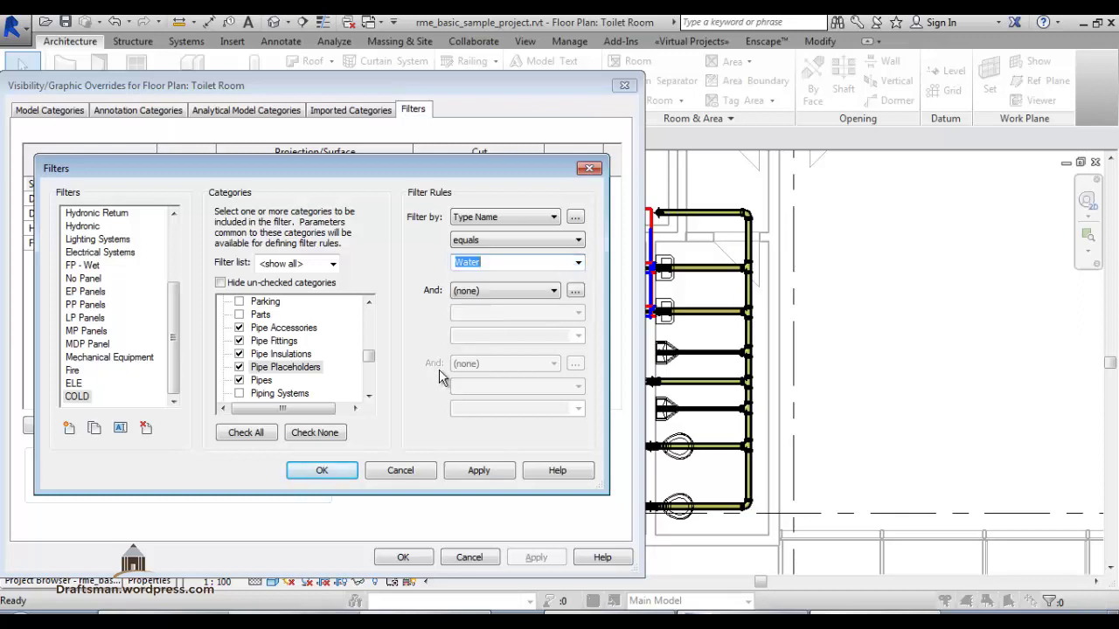
{"action": "left_click", "coordinate": [533, 241]}
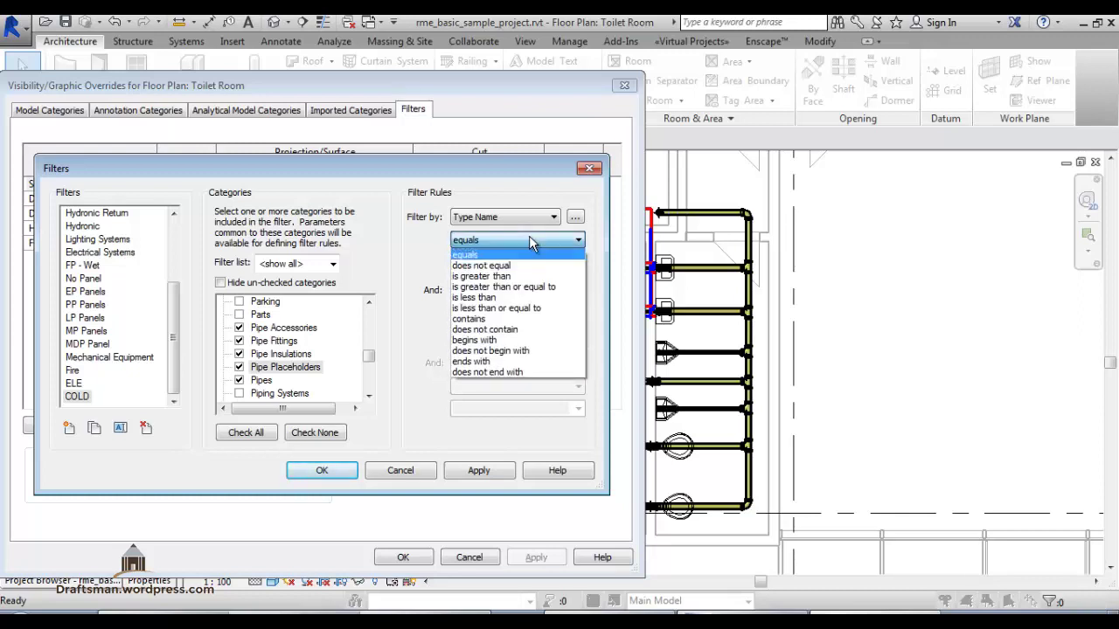
{"action": "left_click", "coordinate": [522, 220]}
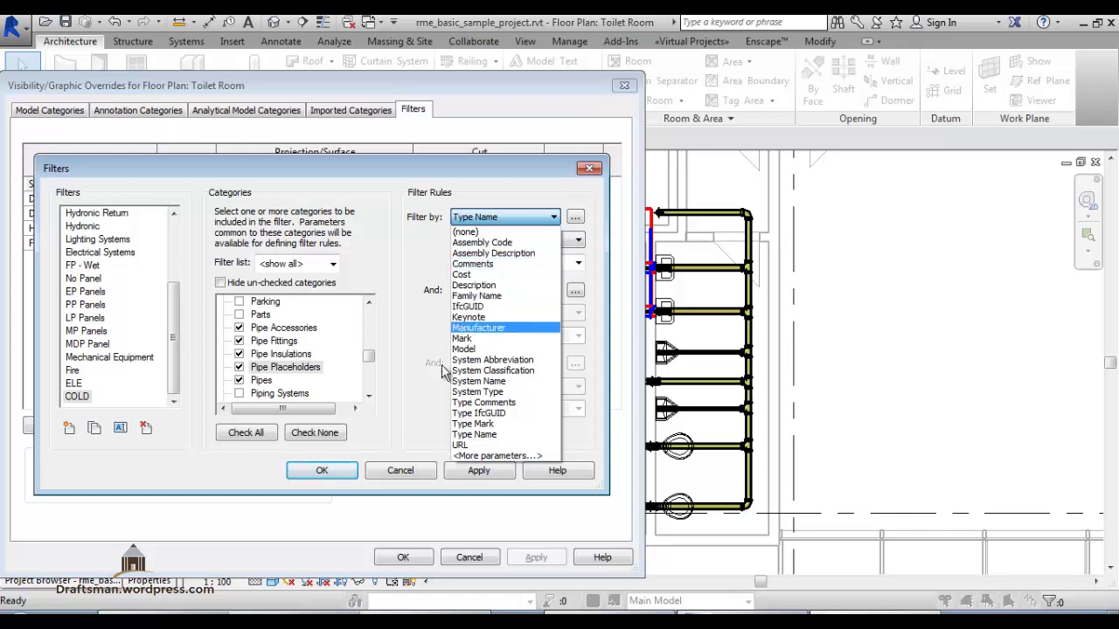
{"action": "left_click", "coordinate": [411, 407]}
{"action": "left_click", "coordinate": [479, 472]}
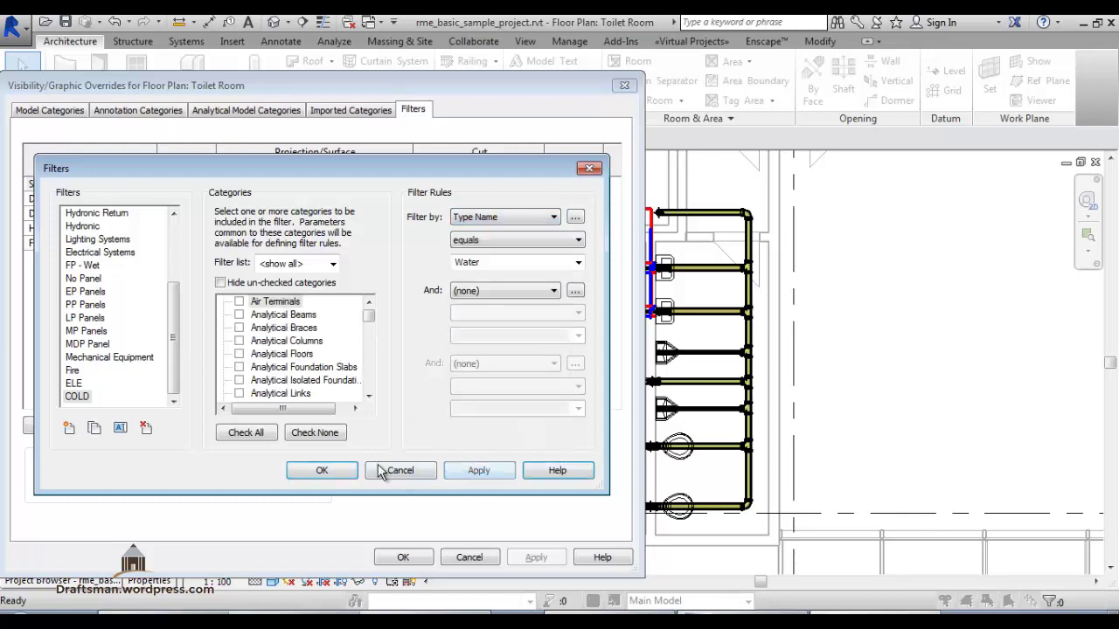
{"action": "left_click", "coordinate": [322, 471]}
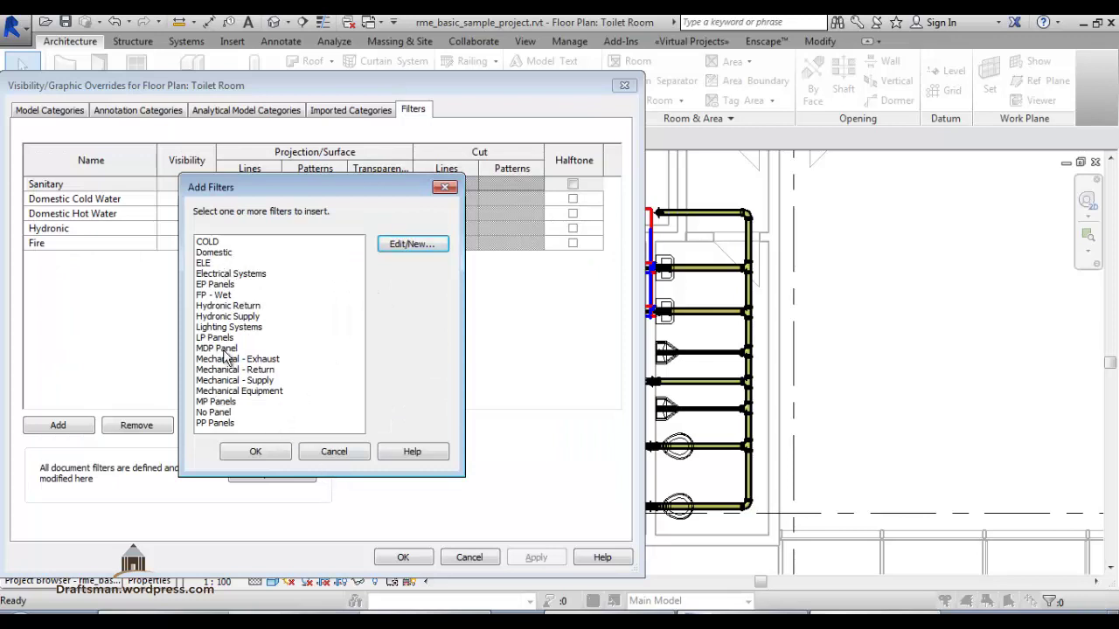
Step: Select only the COLD filter in Add Filters and add it to the Toilet Room plan
{"action": "left_click", "coordinate": [256, 415]}
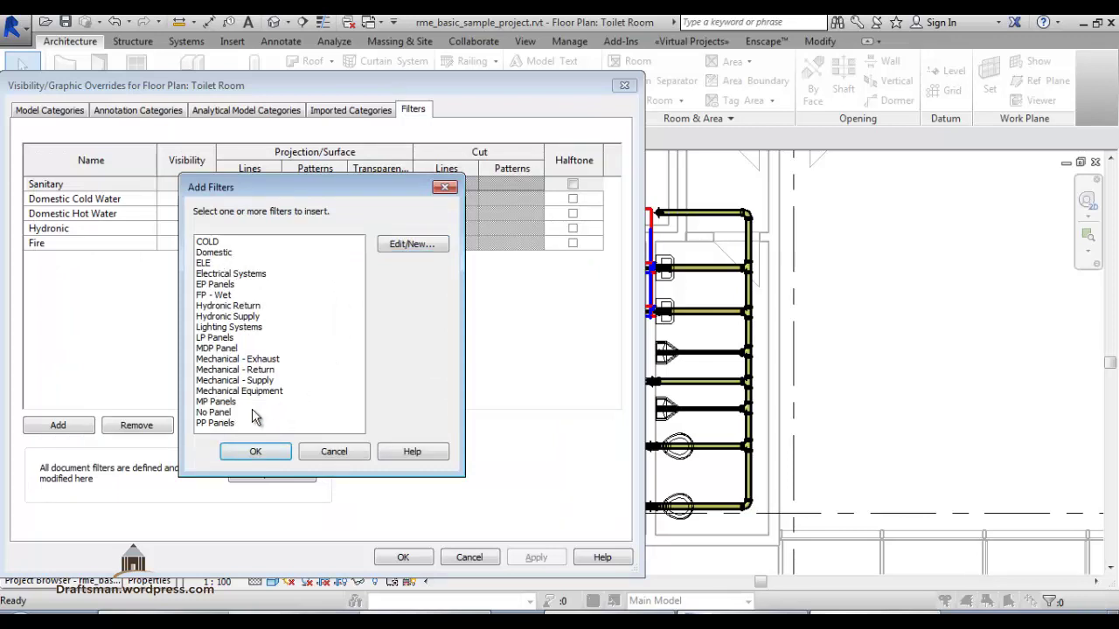
{"action": "left_click", "coordinate": [423, 249]}
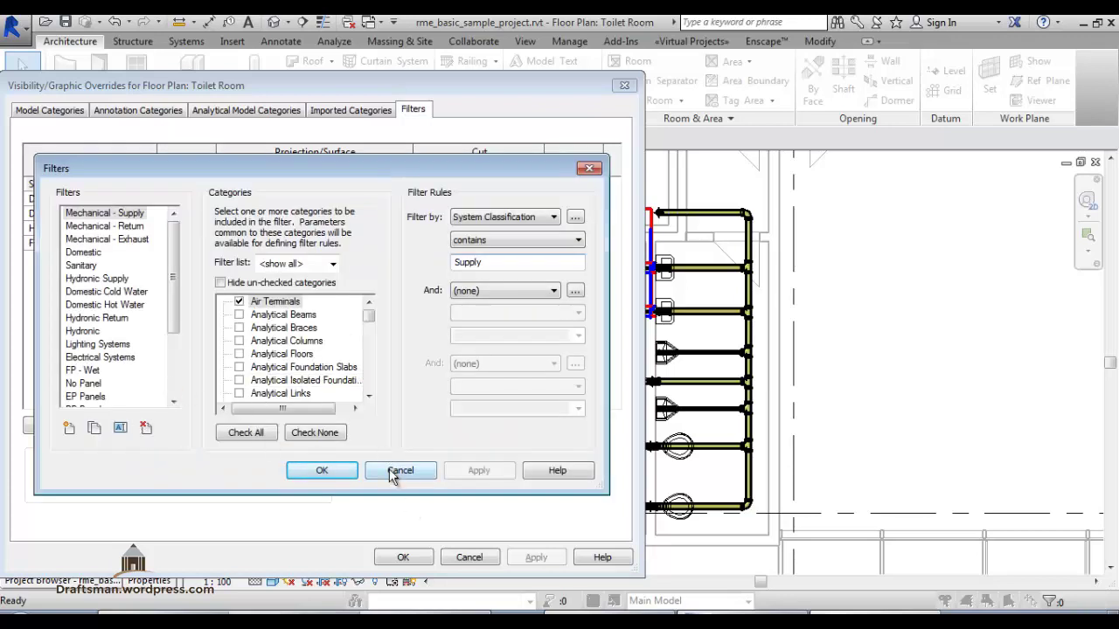
{"action": "left_click", "coordinate": [398, 472]}
{"action": "left_click", "coordinate": [315, 348]}
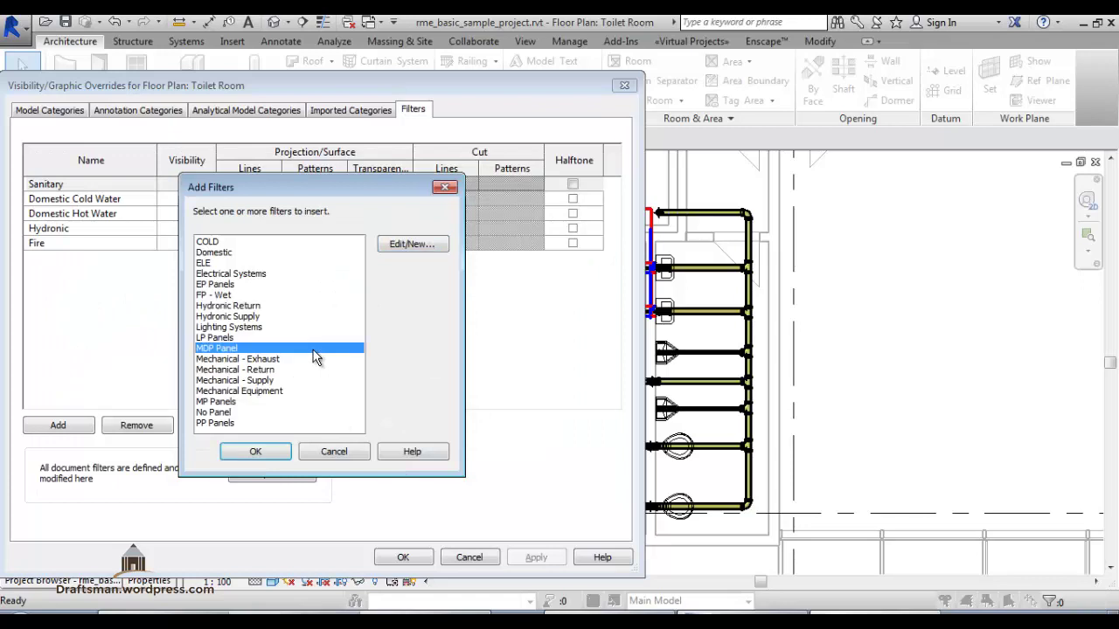
{"action": "left_click", "coordinate": [209, 243], "text": "ctrl"}
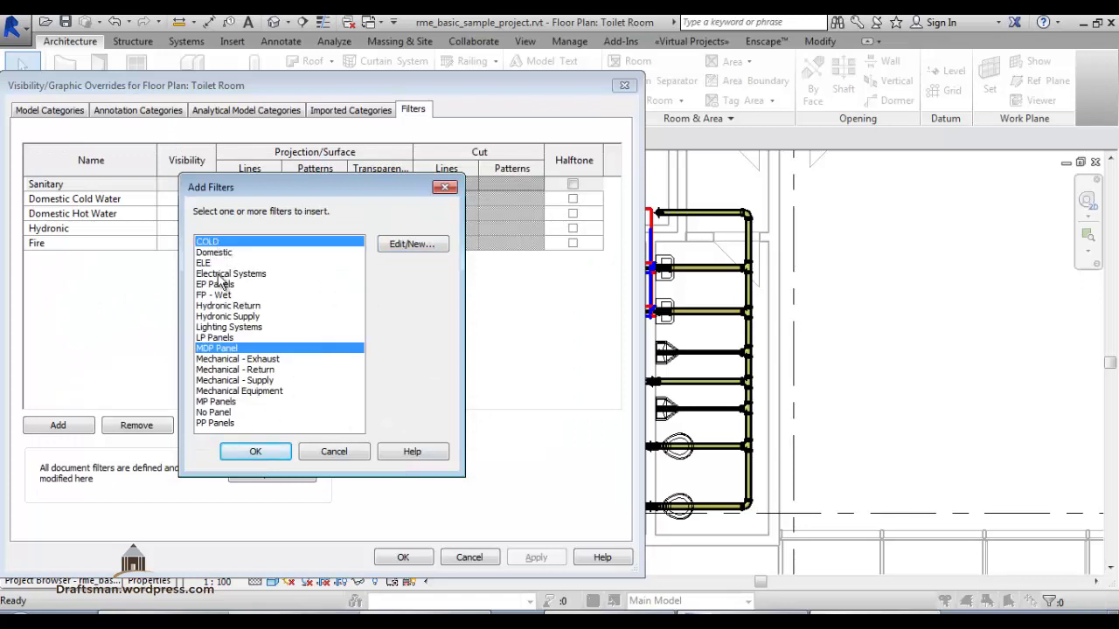
{"action": "left_click", "coordinate": [230, 350], "text": "ctrl"}
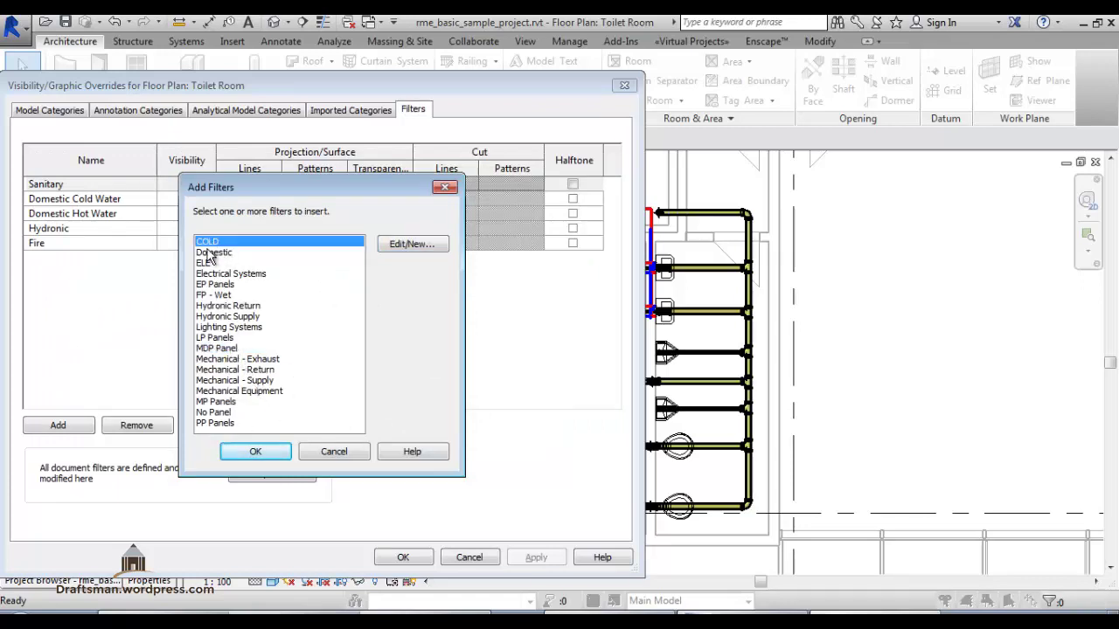
{"action": "left_click", "coordinate": [280, 451]}
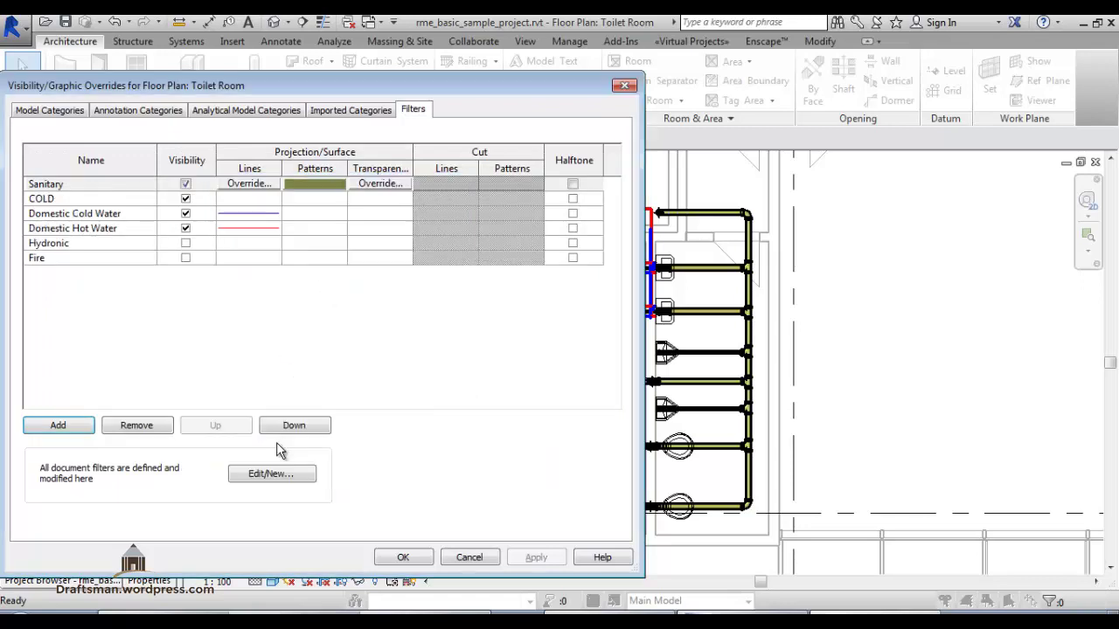
Step: Move COLD to the top of the filter list and switch on Fire and Hydronic visibility
{"action": "left_click", "coordinate": [77, 201]}
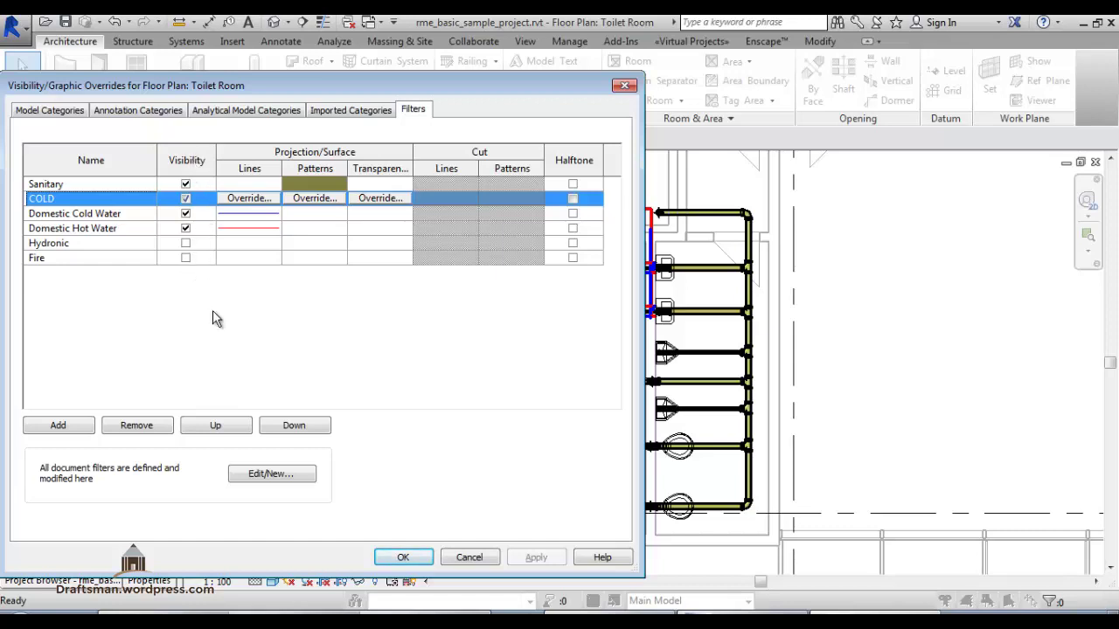
{"action": "left_click", "coordinate": [230, 430]}
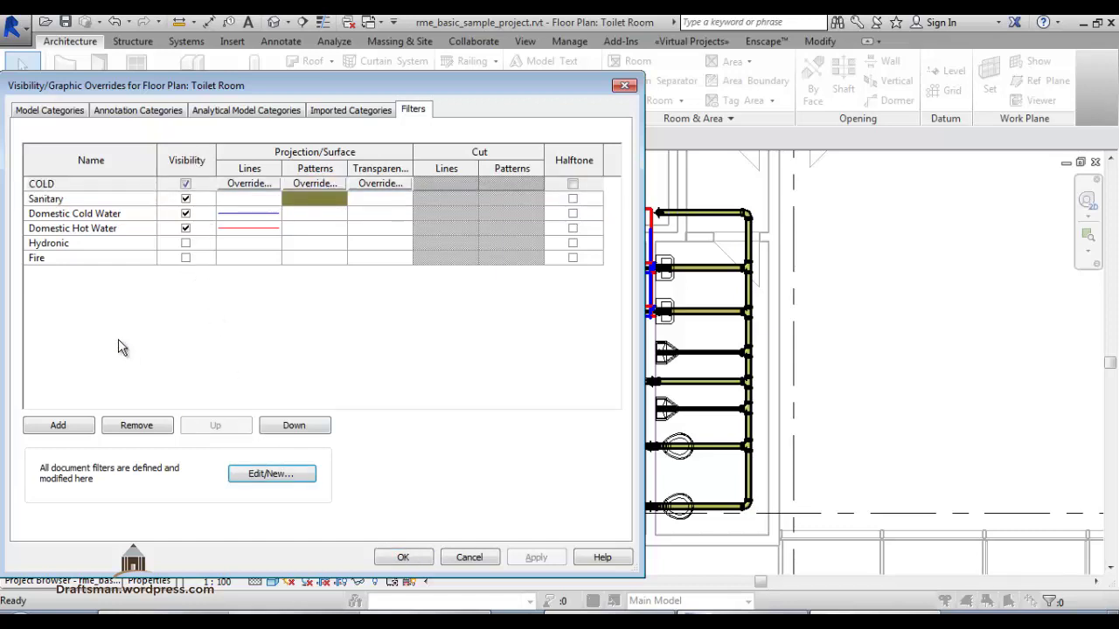
{"action": "left_click", "coordinate": [185, 258]}
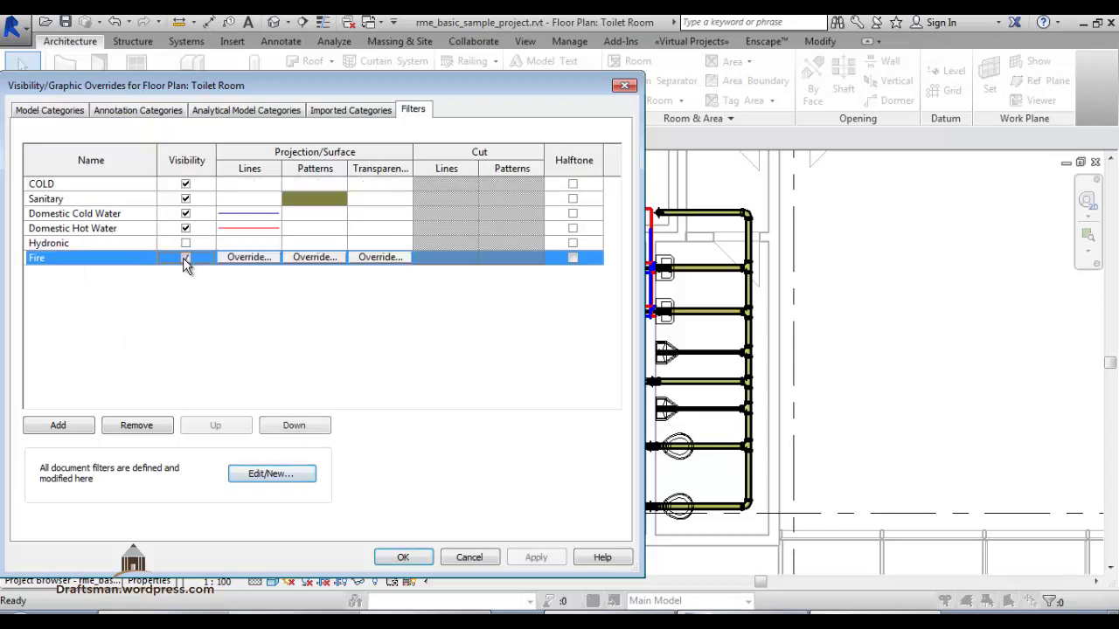
{"action": "left_click", "coordinate": [533, 557]}
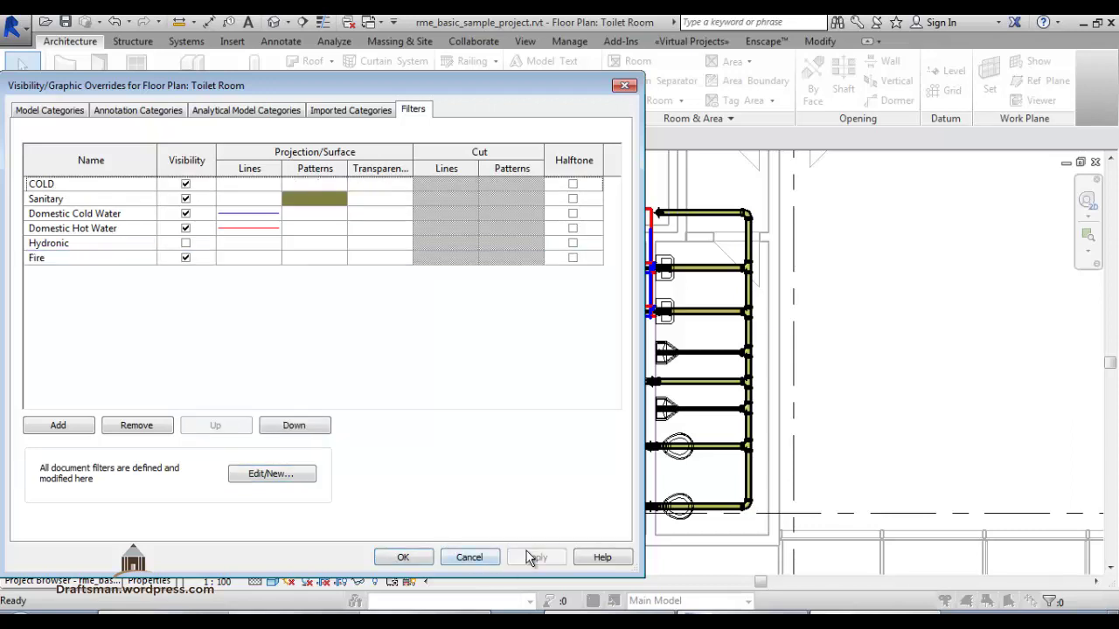
{"action": "left_click", "coordinate": [185, 244]}
{"action": "left_click", "coordinate": [186, 188]}
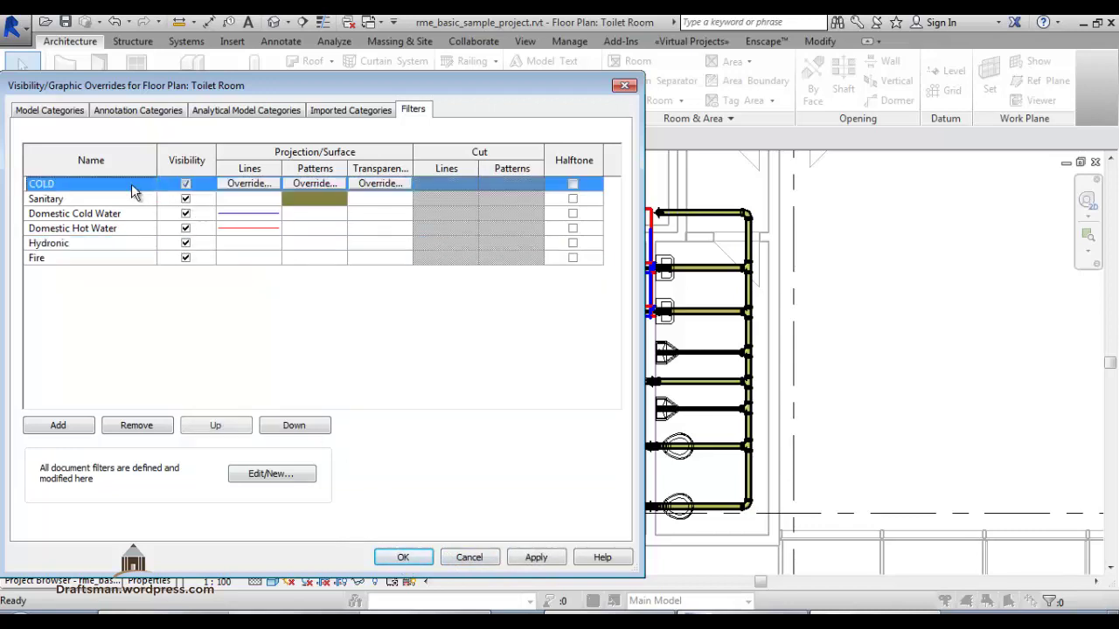
Step: Set the COLD filter's projection line colour to purple RGB 128-0-128
{"action": "left_click", "coordinate": [250, 185]}
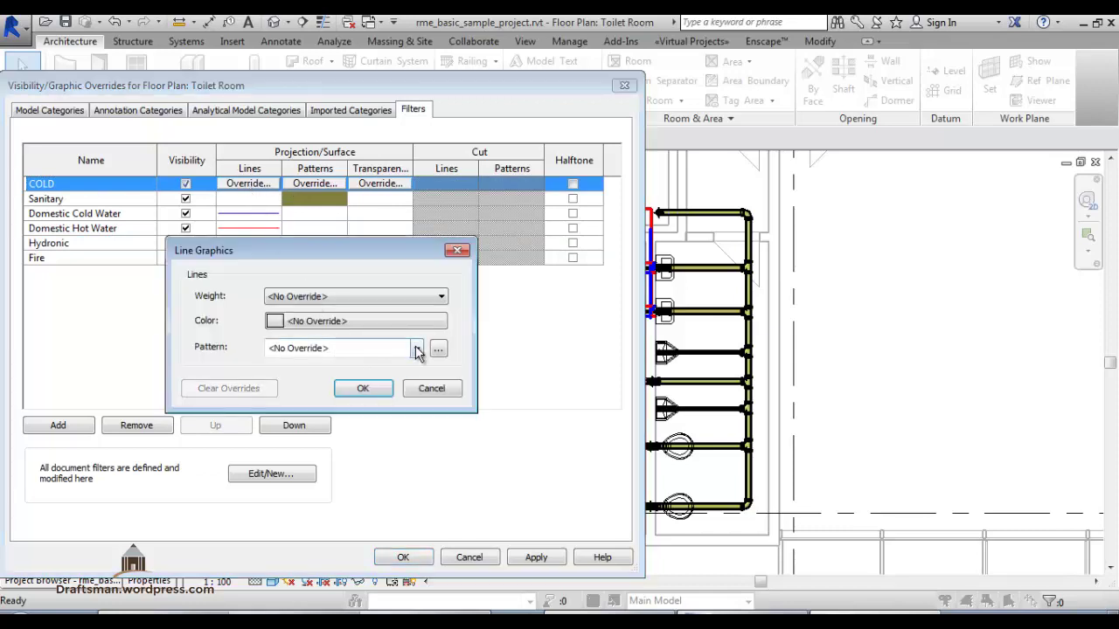
{"action": "left_click", "coordinate": [362, 301]}
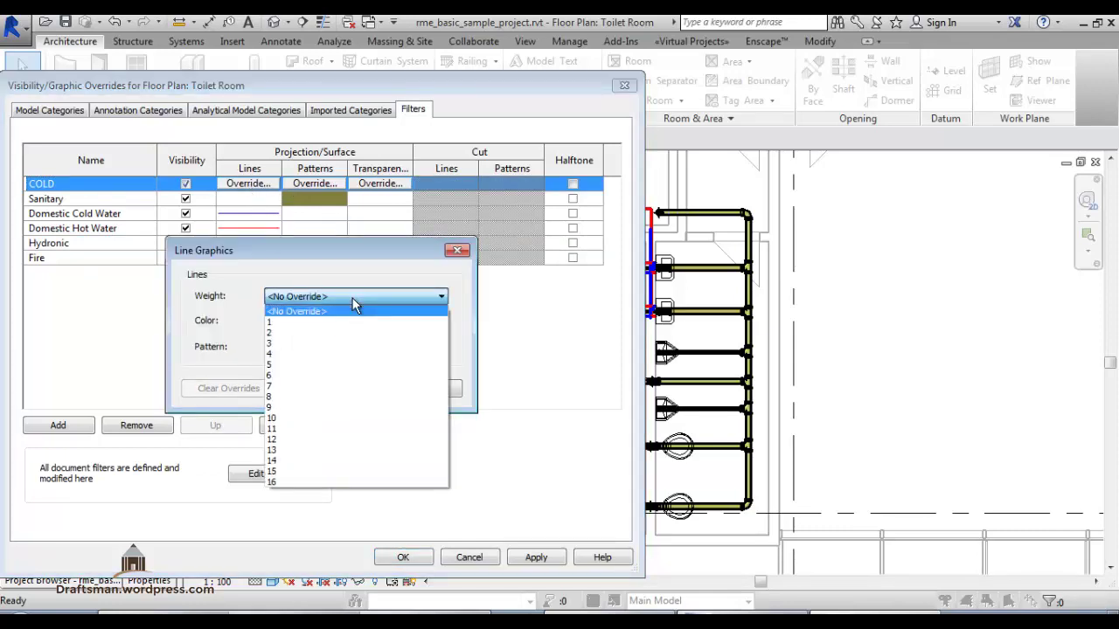
{"action": "left_click", "coordinate": [358, 305]}
{"action": "left_click", "coordinate": [345, 322]}
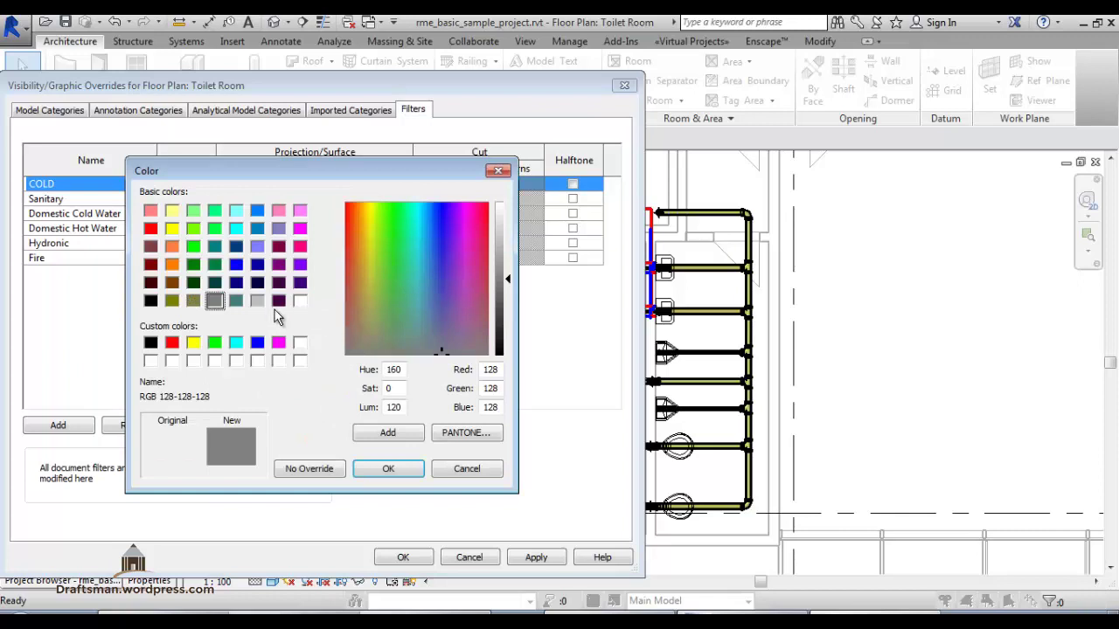
{"action": "left_click", "coordinate": [278, 282]}
{"action": "left_click", "coordinate": [278, 264]}
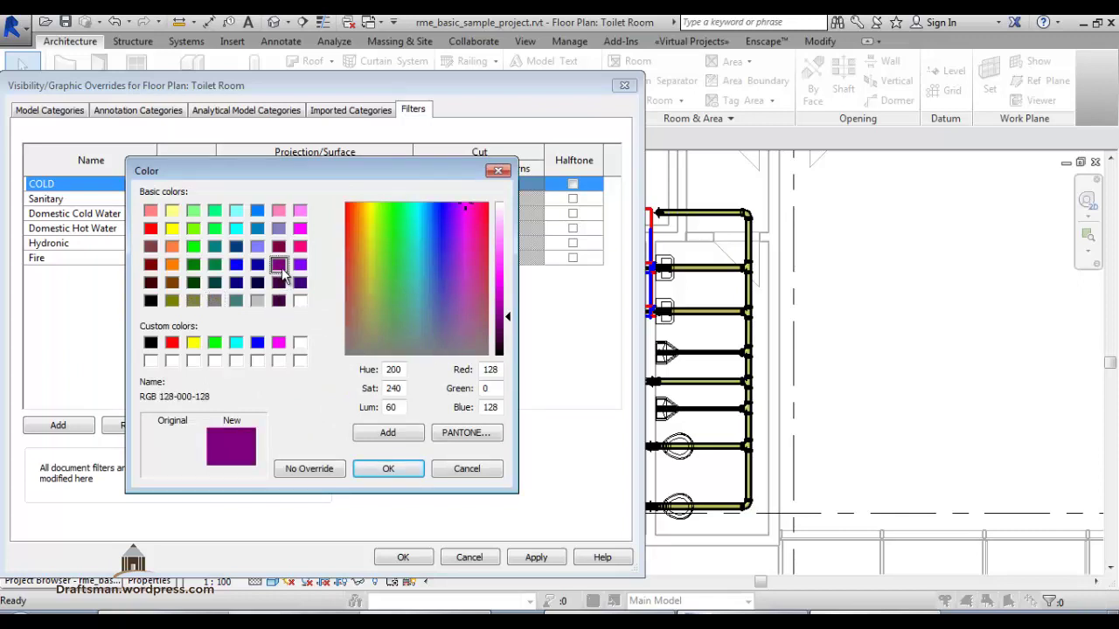
{"action": "left_click", "coordinate": [384, 469]}
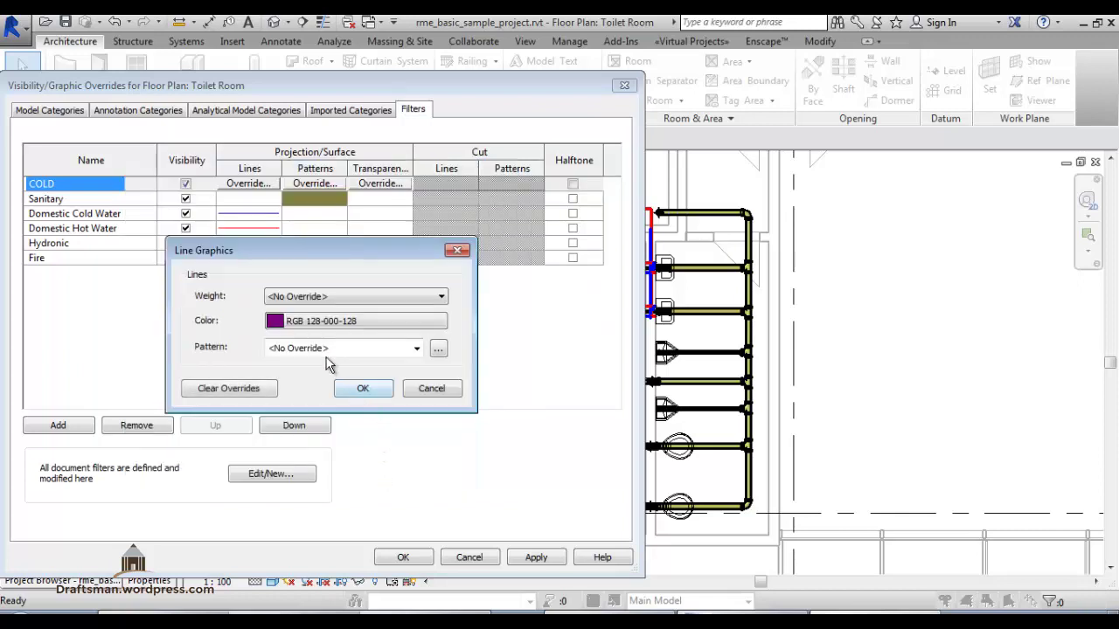
Step: Make the COLD lines Dot pattern with a heavier weight, then apply and close the overrides
{"action": "left_click", "coordinate": [319, 348]}
{"action": "left_click", "coordinate": [355, 198]}
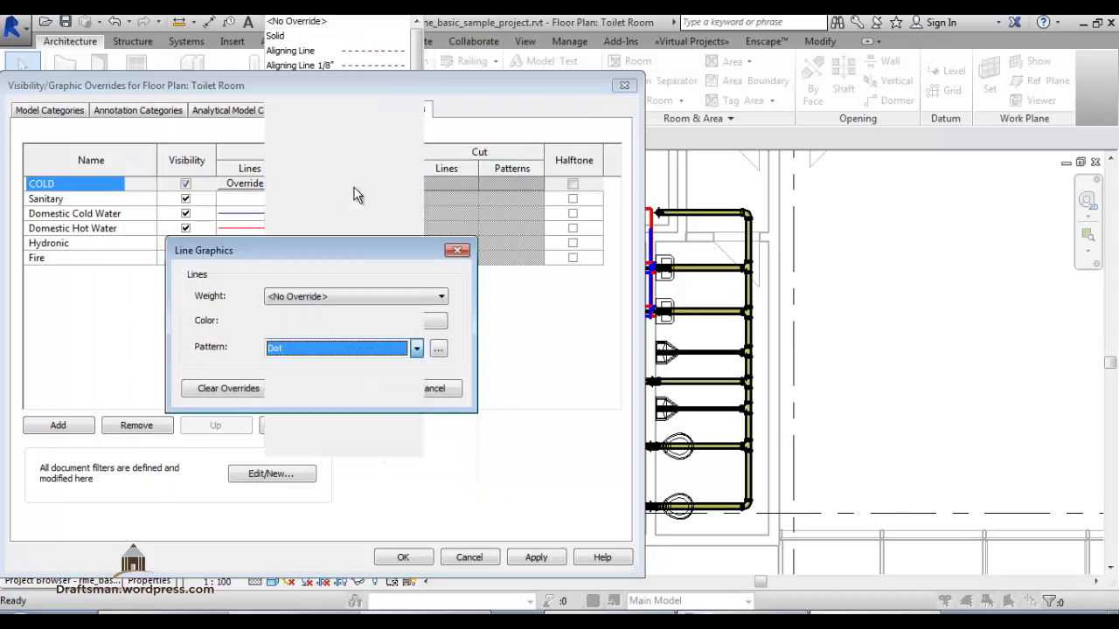
{"action": "left_click", "coordinate": [341, 298]}
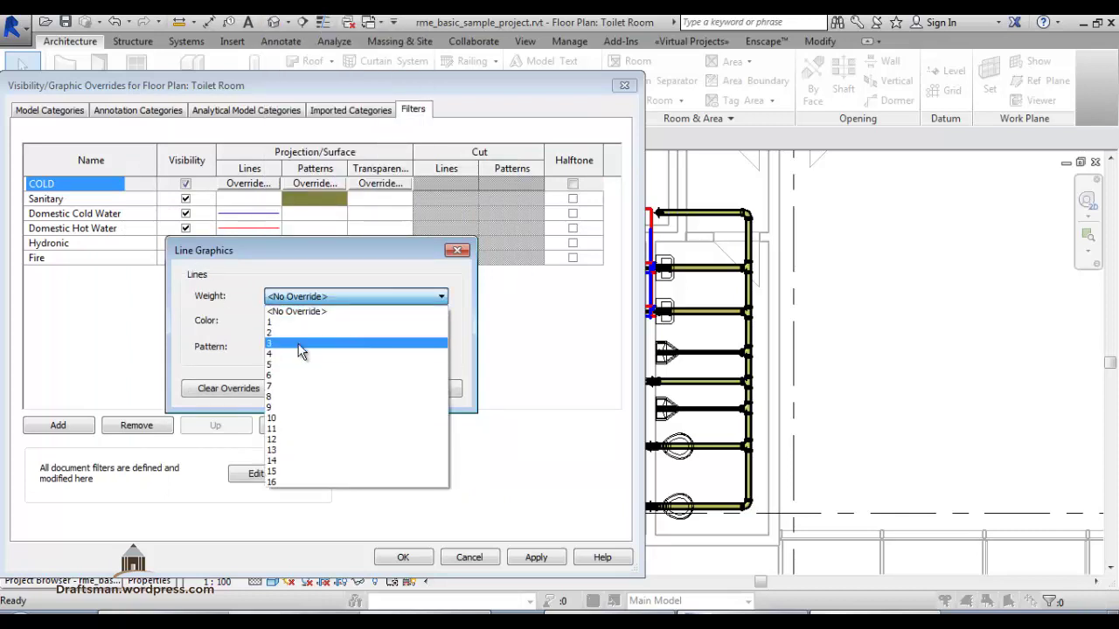
{"action": "left_click", "coordinate": [297, 354]}
{"action": "left_click", "coordinate": [367, 389]}
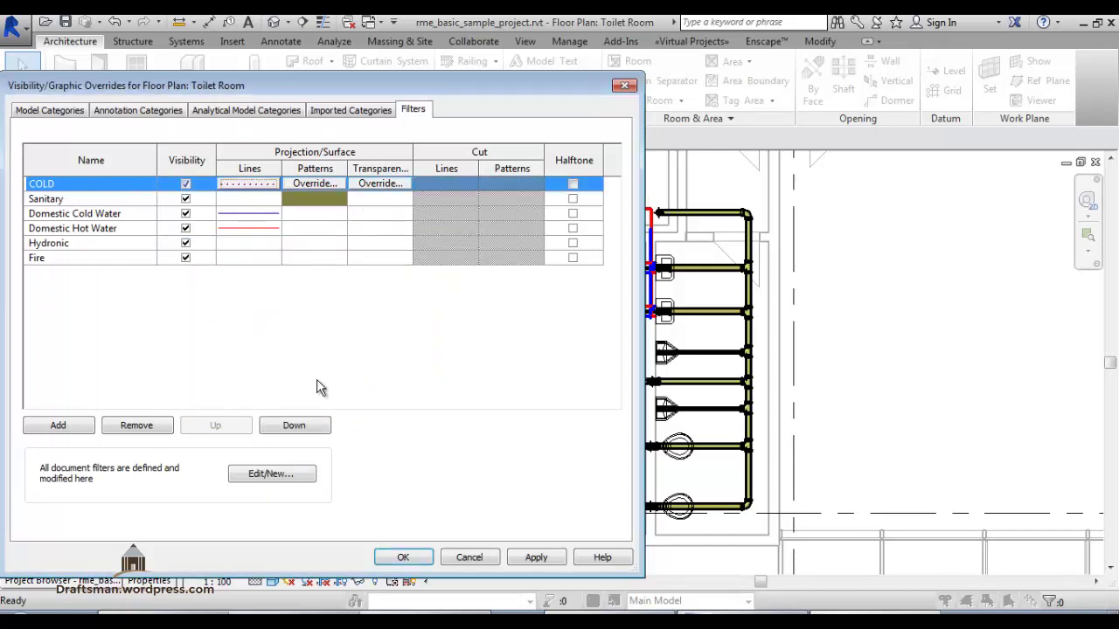
{"action": "left_click", "coordinate": [535, 562]}
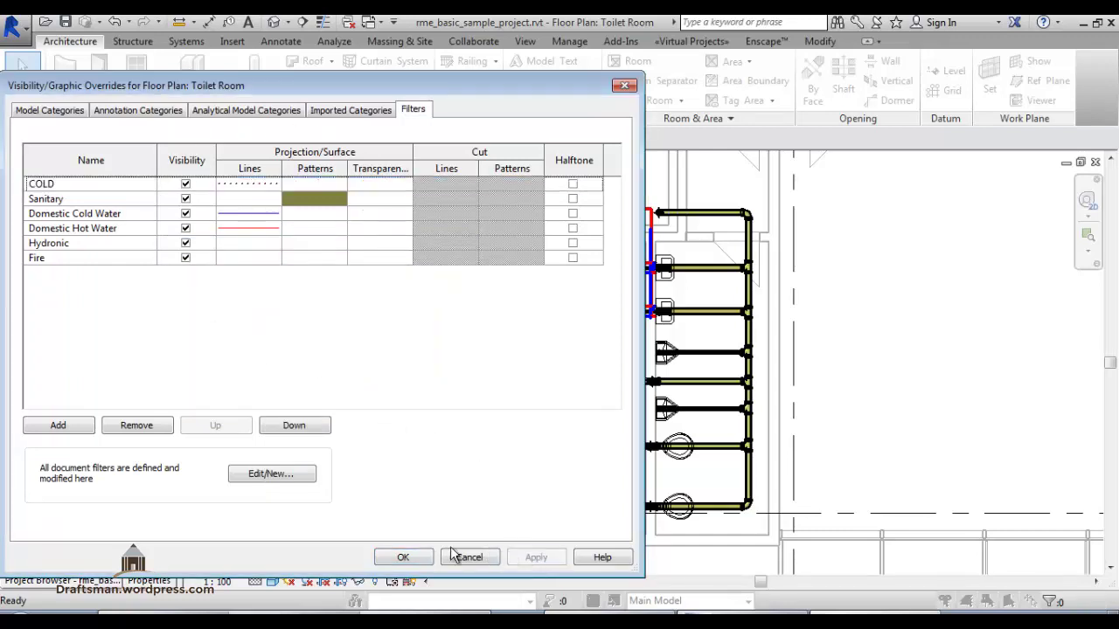
{"action": "left_click", "coordinate": [419, 558]}
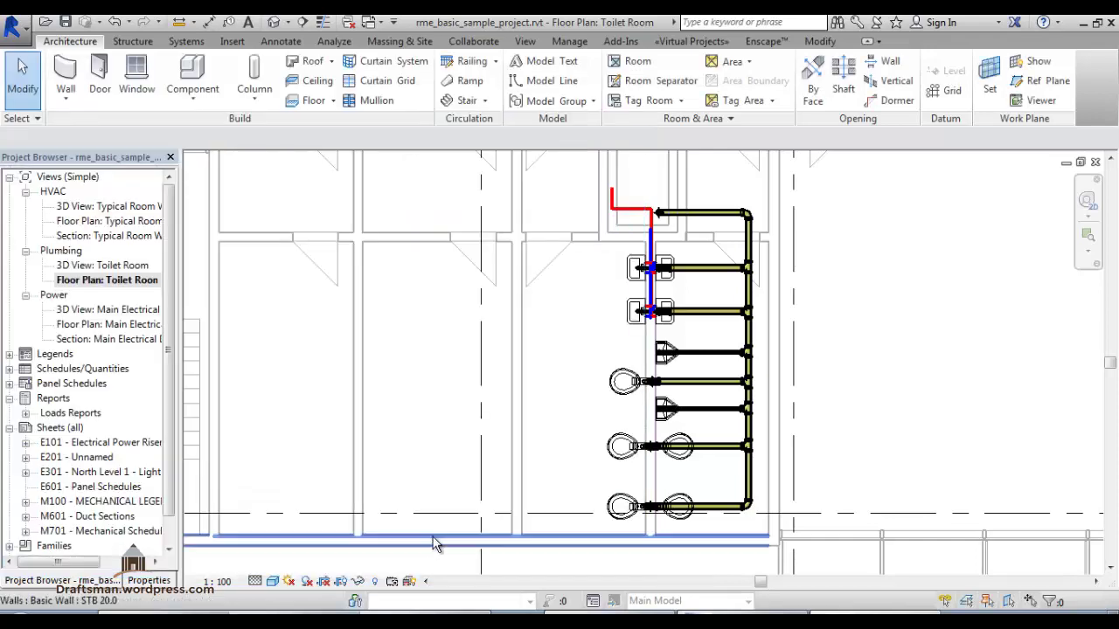
{"action": "scroll", "coordinate": [623, 193], "scroll_direction": "up", "scroll_amount": 2}
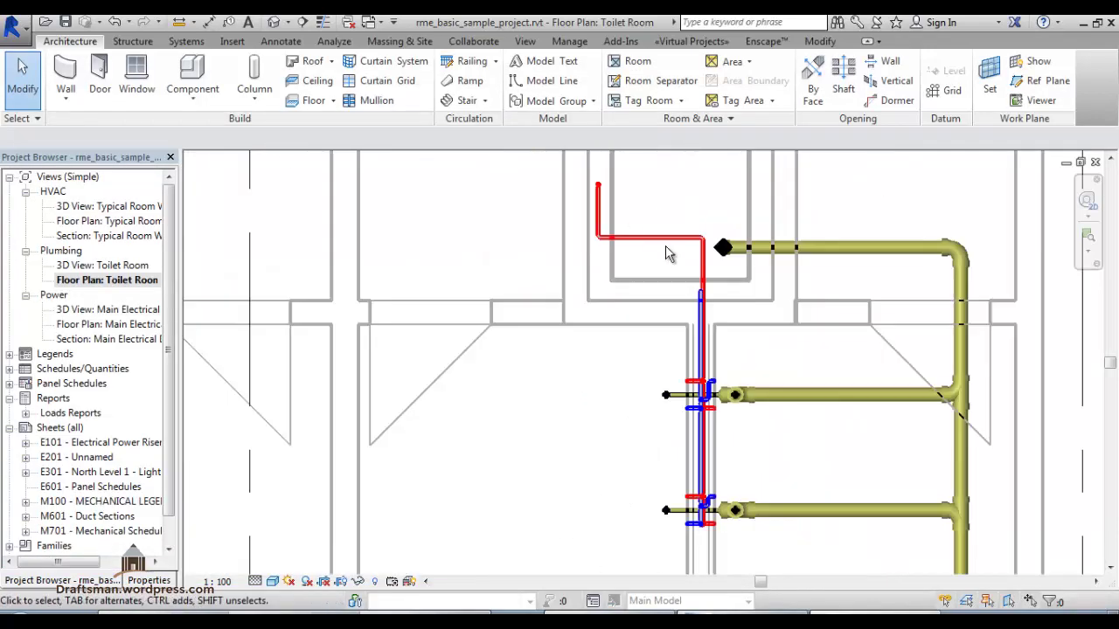
{"action": "scroll", "coordinate": [527, 237], "scroll_direction": "up", "scroll_amount": 2}
{"action": "scroll", "coordinate": [527, 238], "scroll_direction": "down", "scroll_amount": 3}
{"action": "scroll", "coordinate": [390, 269], "scroll_direction": "down", "scroll_amount": 3}
{"action": "scroll", "coordinate": [367, 263], "scroll_direction": "down", "scroll_amount": 2}
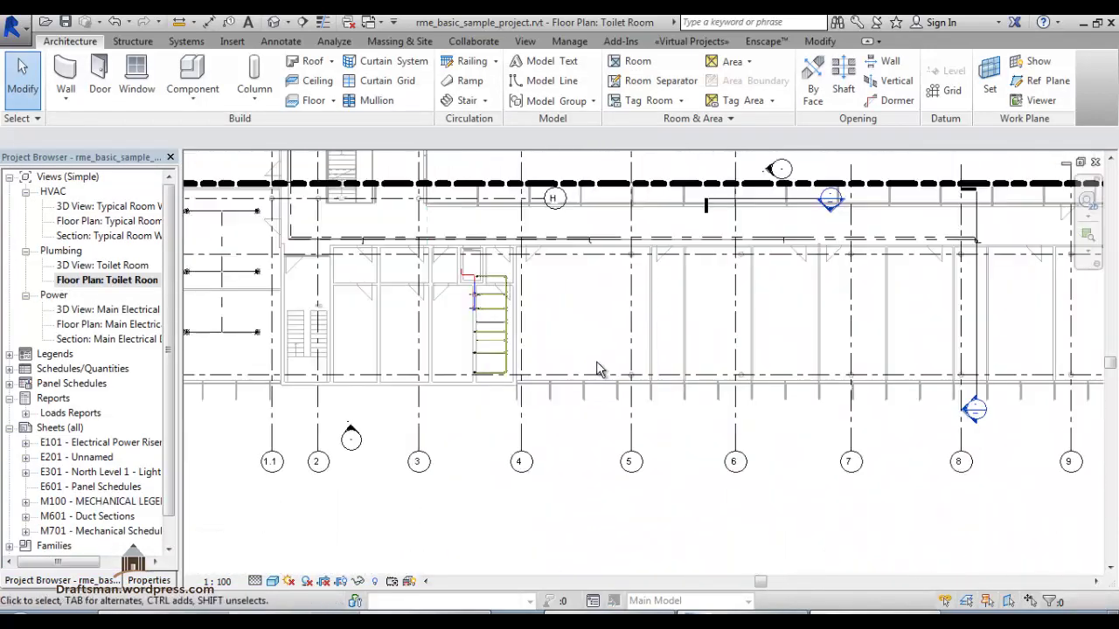
{"action": "scroll", "coordinate": [329, 245], "scroll_direction": "up", "scroll_amount": 3}
{"action": "scroll", "coordinate": [327, 432], "scroll_direction": "up", "scroll_amount": 2}
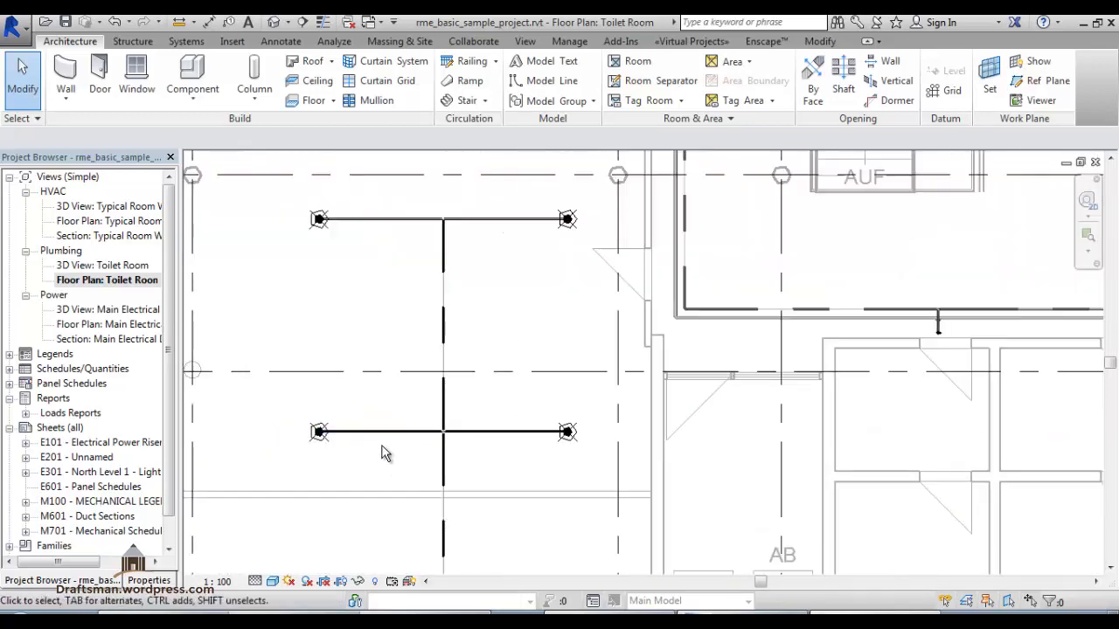
{"action": "scroll", "coordinate": [392, 239], "scroll_direction": "down", "scroll_amount": 3}
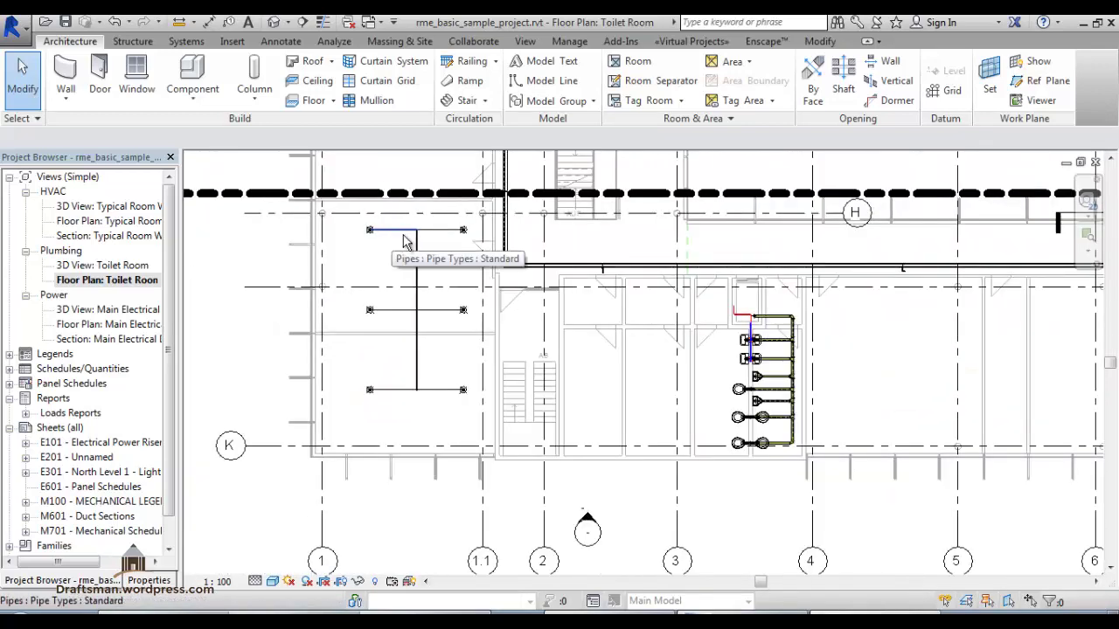
{"action": "key", "text": "v"}
{"action": "key", "text": "v"}
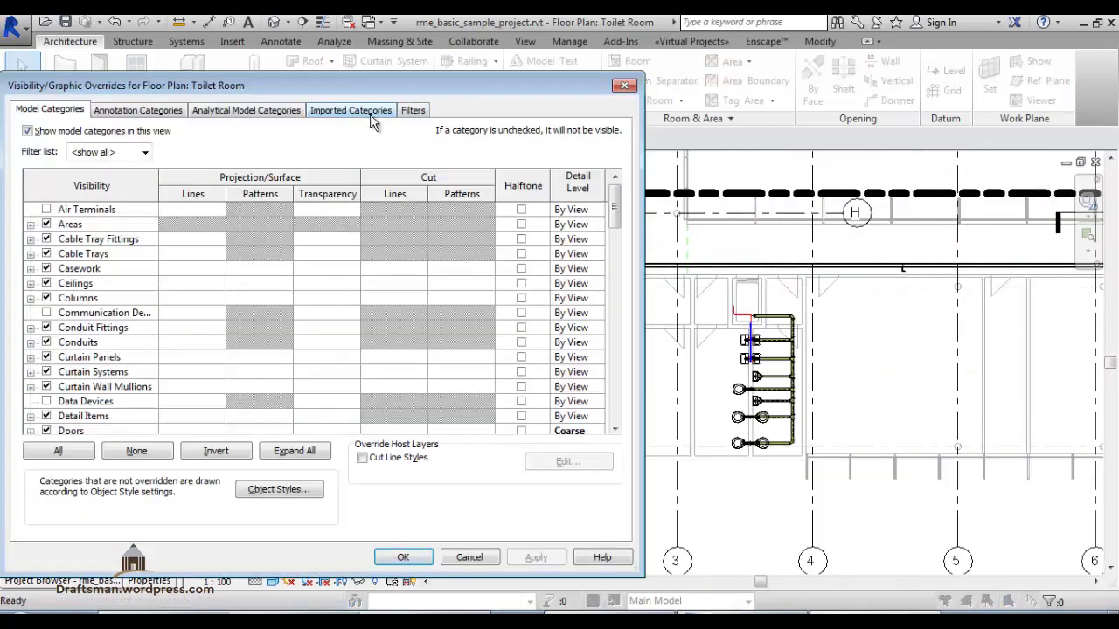
Step: Hide the Fire filter in the Toilet Room plan and apply the change
{"action": "left_click", "coordinate": [416, 112]}
{"action": "left_click", "coordinate": [186, 258]}
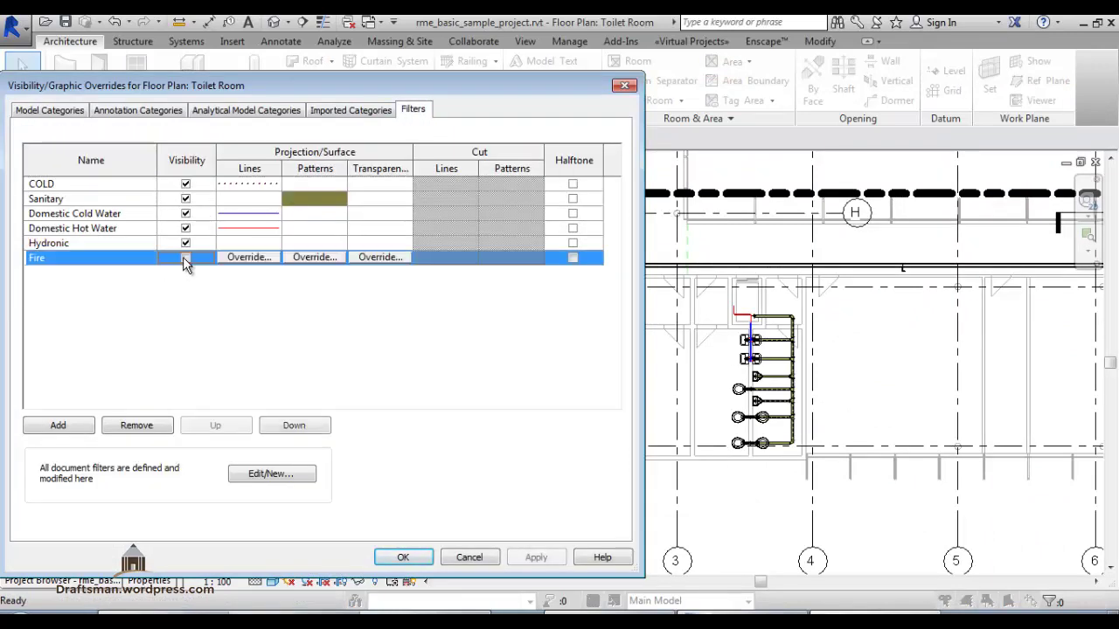
{"action": "left_click_drag", "start_coordinate": [405, 94], "coordinate": [879, 86]}
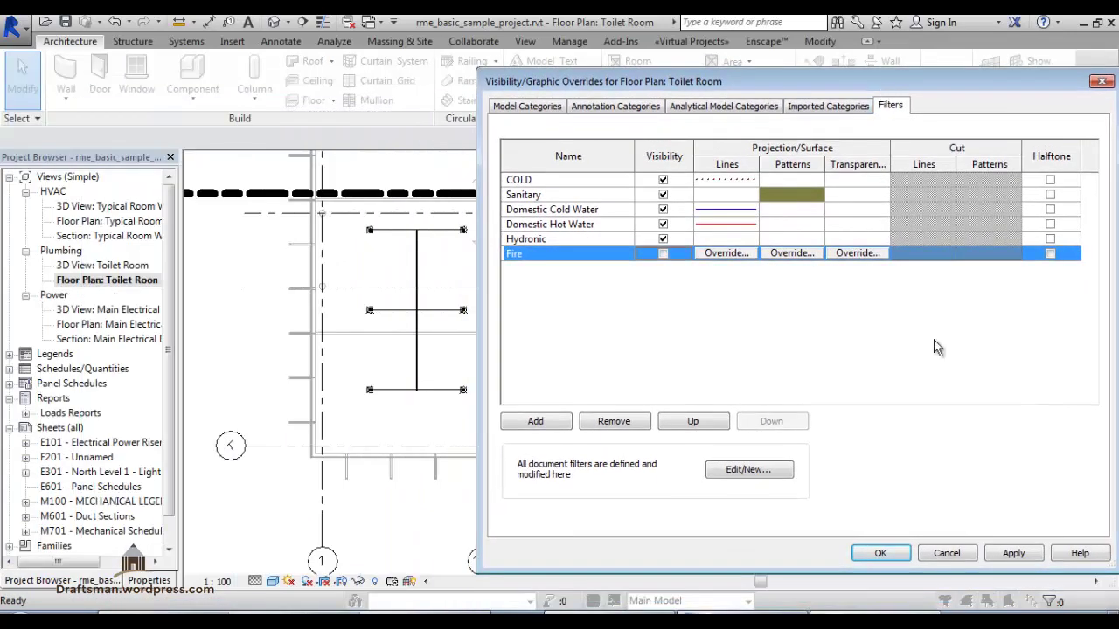
{"action": "left_click", "coordinate": [1012, 554]}
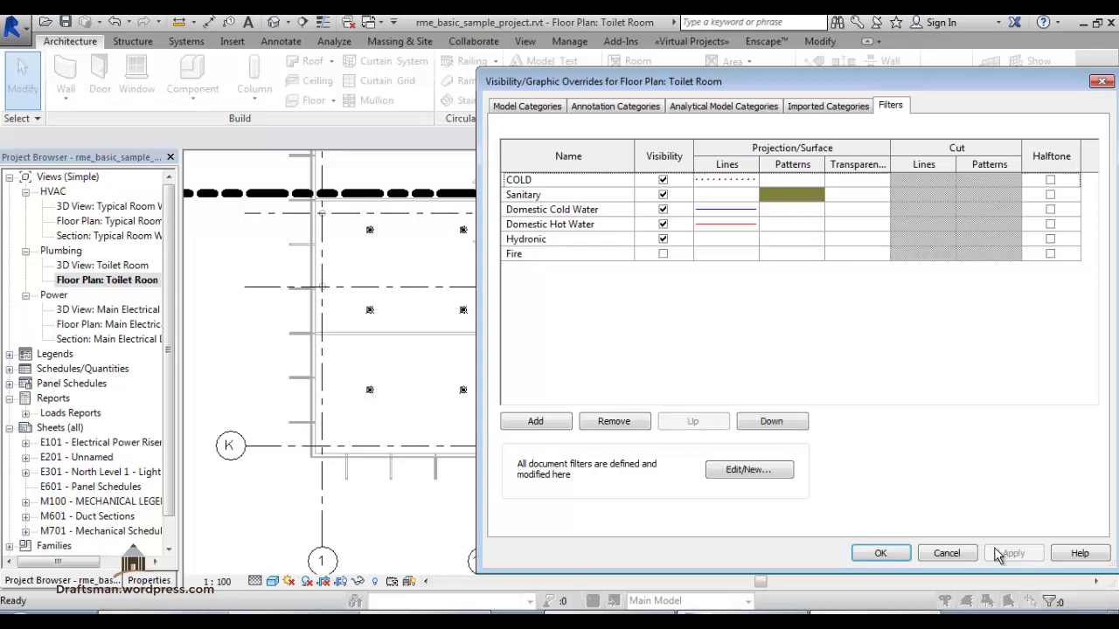
Step: Set the COLD filter's surface pattern override colour to blue
{"action": "left_click", "coordinate": [705, 181]}
{"action": "left_click", "coordinate": [730, 182]}
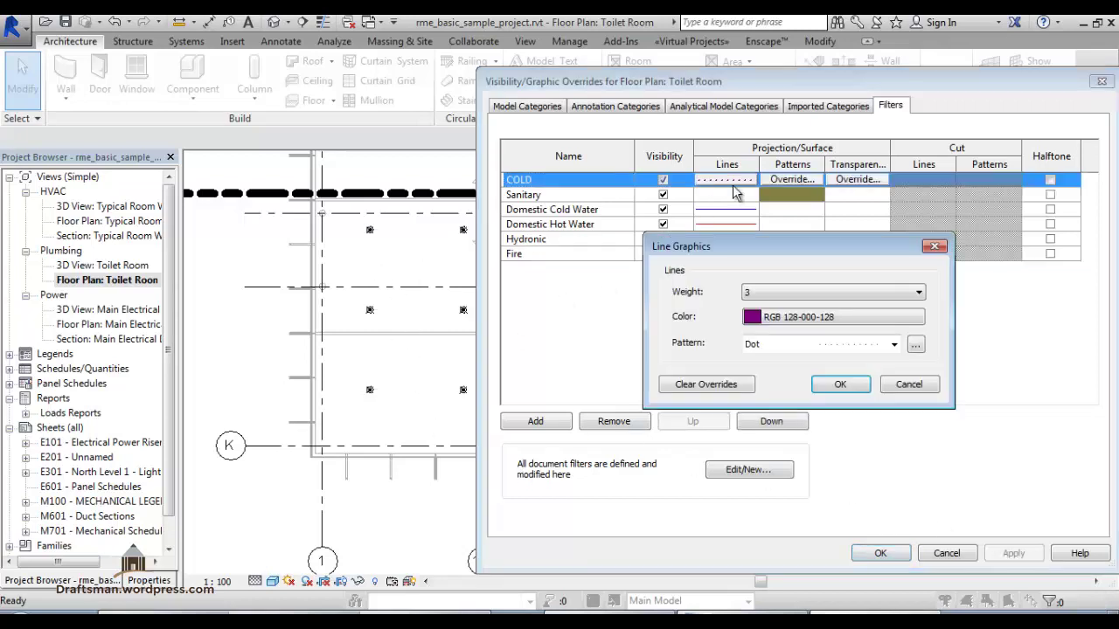
{"action": "left_click", "coordinate": [908, 388]}
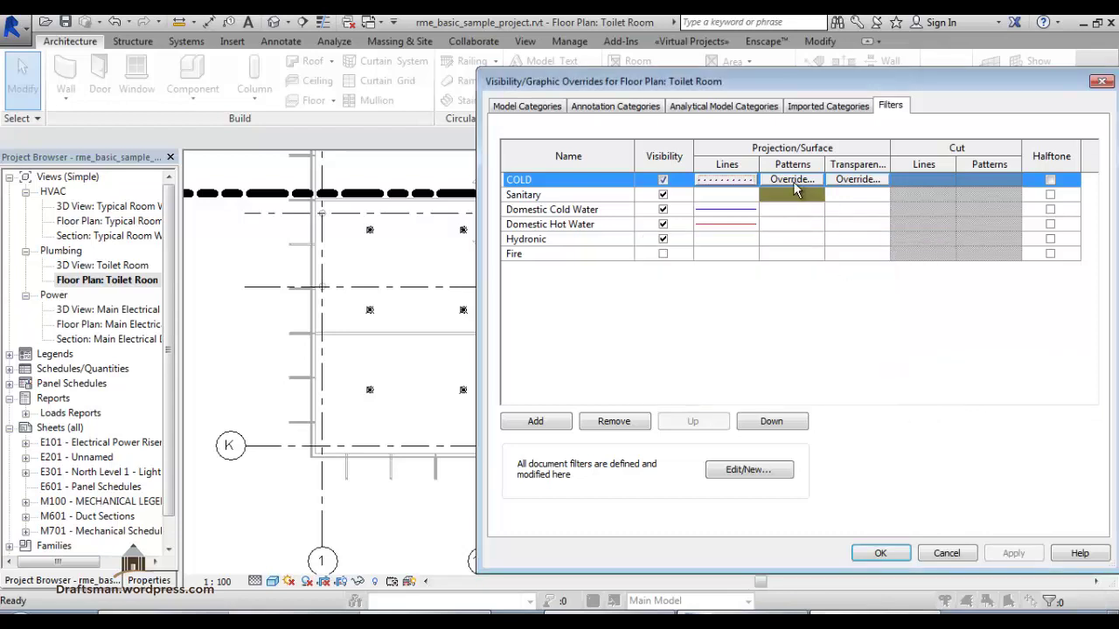
{"action": "left_click", "coordinate": [793, 181]}
{"action": "left_click", "coordinate": [802, 320]}
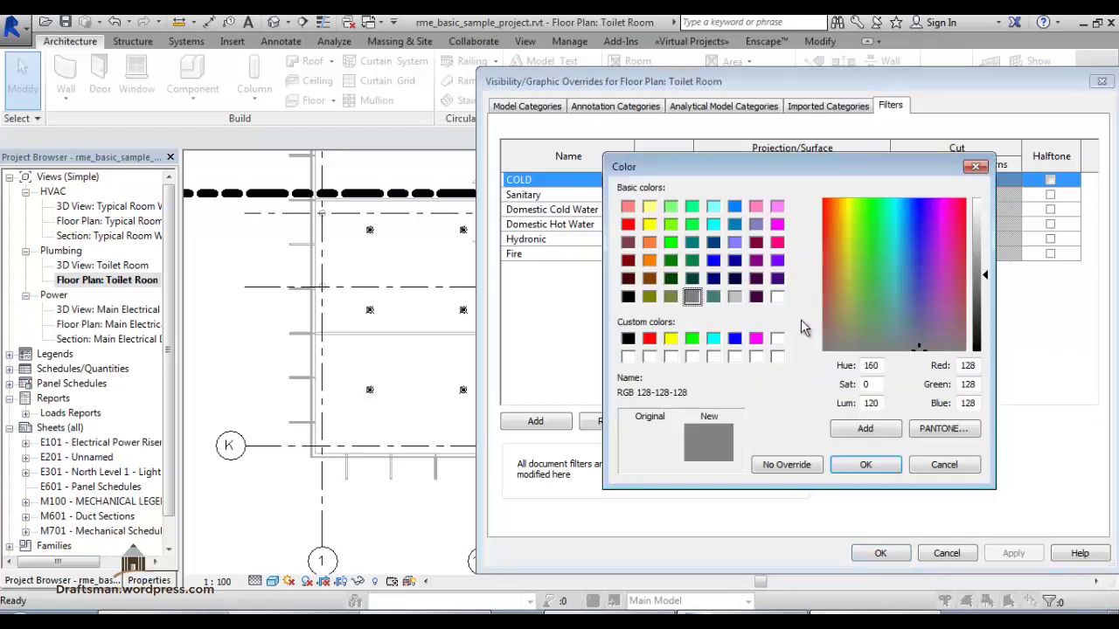
{"action": "left_click", "coordinate": [734, 339]}
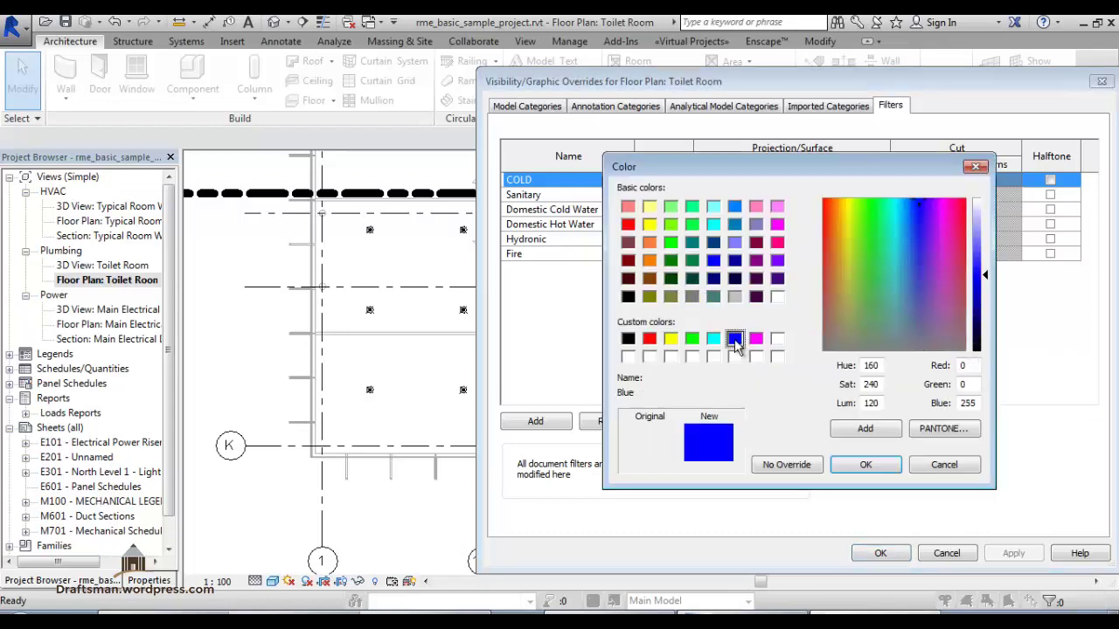
{"action": "left_click", "coordinate": [863, 466]}
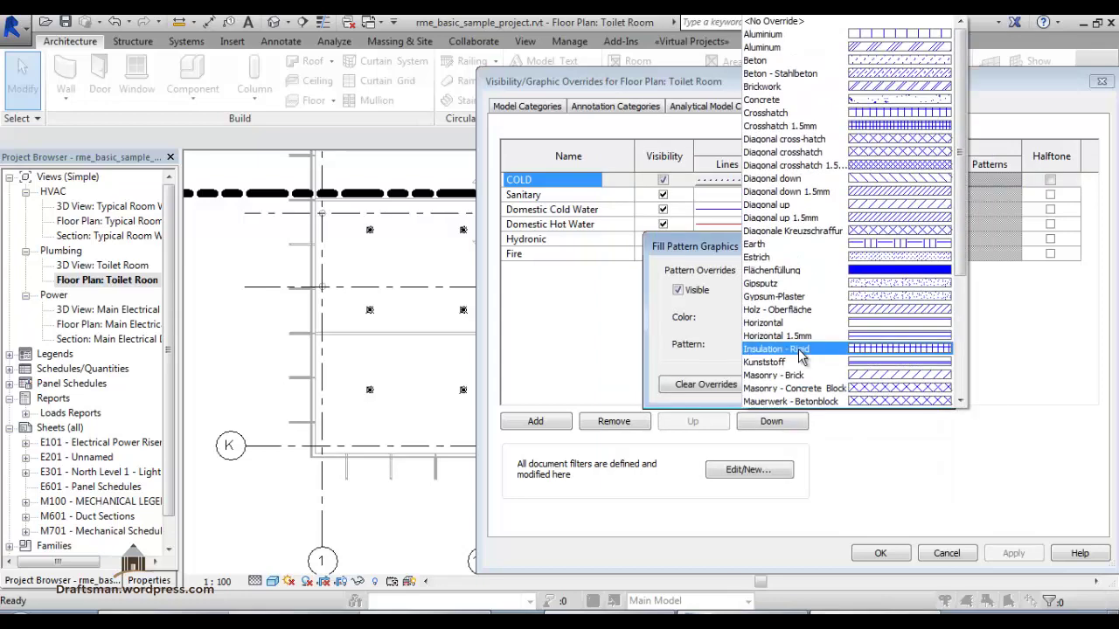
Step: Choose the Earth fill pattern for COLD and apply the pattern override to the view
{"action": "left_click", "coordinate": [802, 348]}
{"action": "left_click", "coordinate": [862, 245]}
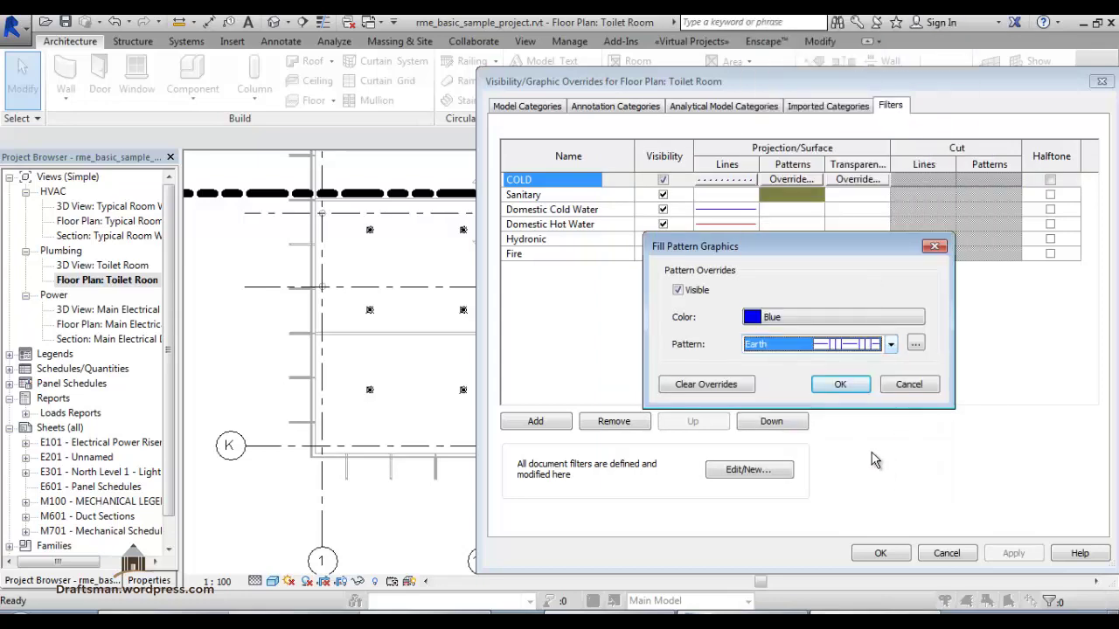
{"action": "left_click", "coordinate": [834, 385]}
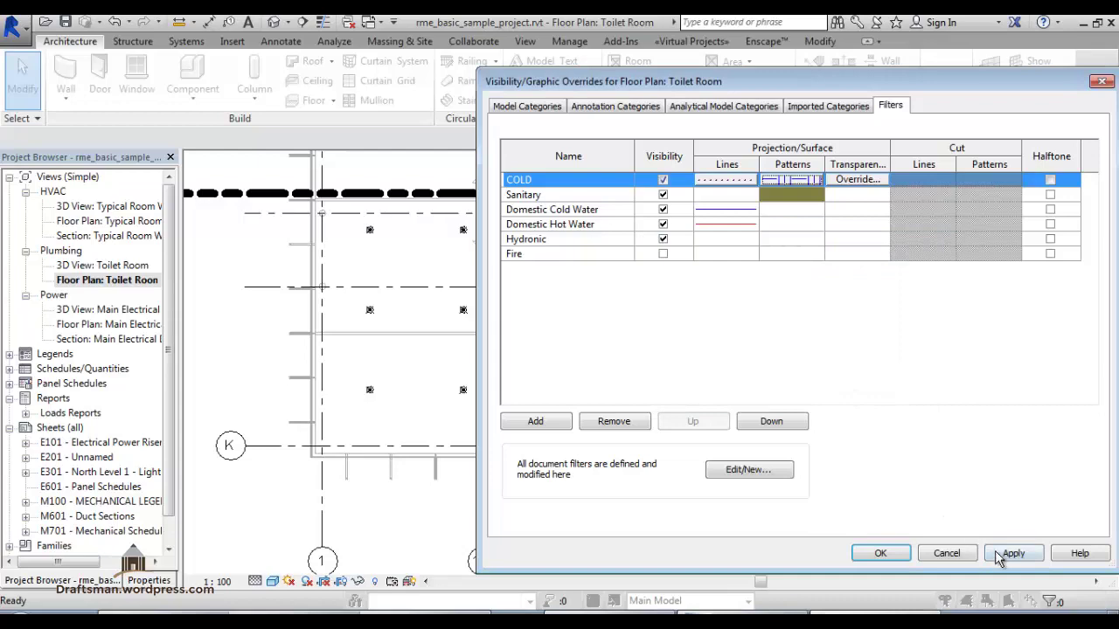
{"action": "left_click", "coordinate": [1005, 554]}
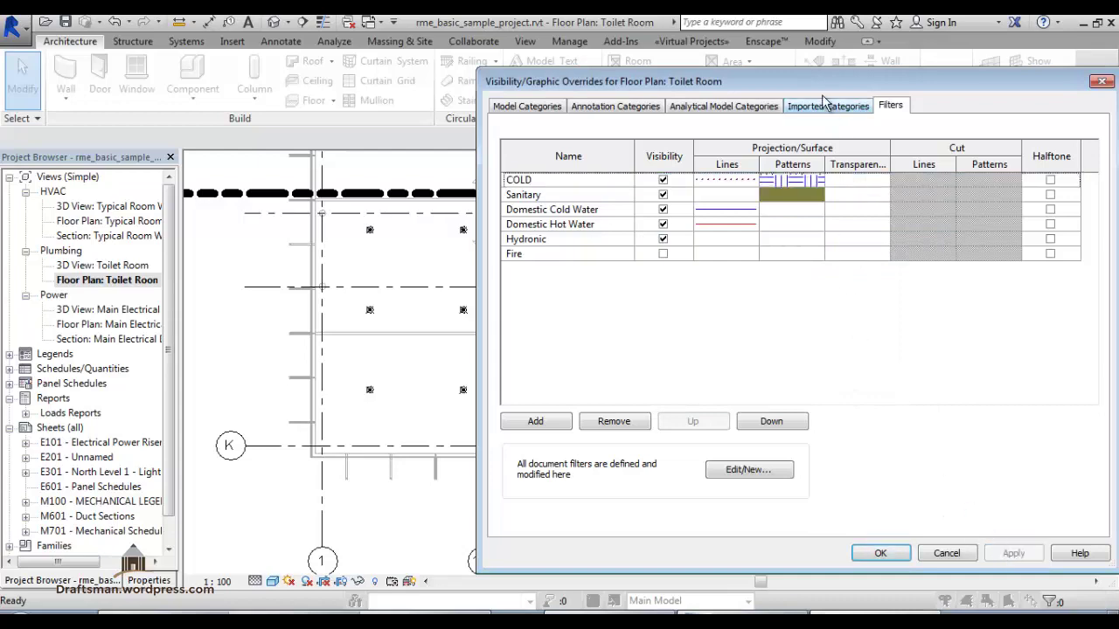
{"action": "mouse_move", "coordinate": [813, 83]}
{"action": "left_mouse_down"}
{"action": "mouse_move", "coordinate": [524, 85]}
{"action": "mouse_move", "coordinate": [406, 45]}
{"action": "left_mouse_up"}
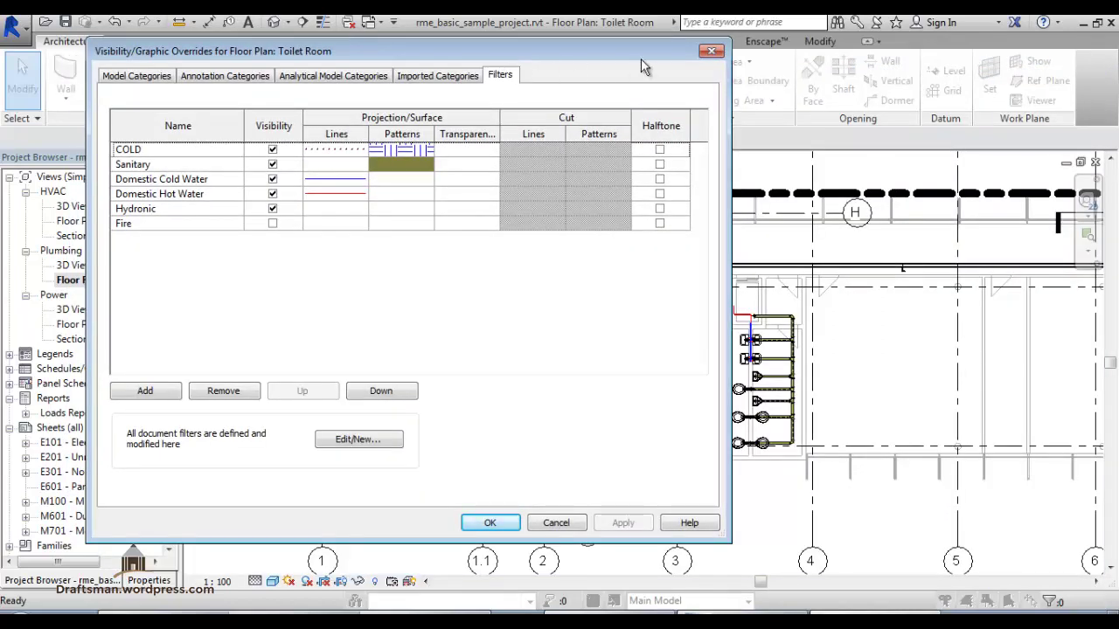
{"action": "mouse_move", "coordinate": [641, 59]}
{"action": "left_mouse_down"}
{"action": "mouse_move", "coordinate": [514, 64]}
{"action": "mouse_move", "coordinate": [535, 114]}
{"action": "left_mouse_up"}
Step: Change the COLD filter's Type Name rule value from Water to Standard and apply
{"action": "left_click", "coordinate": [209, 208]}
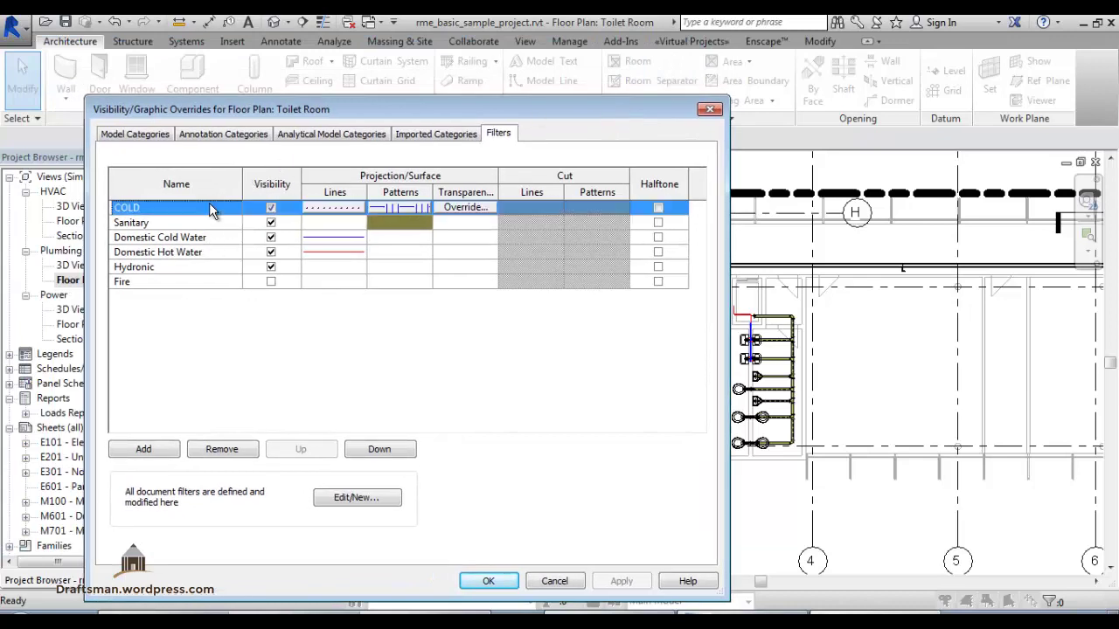
{"action": "left_click", "coordinate": [381, 498]}
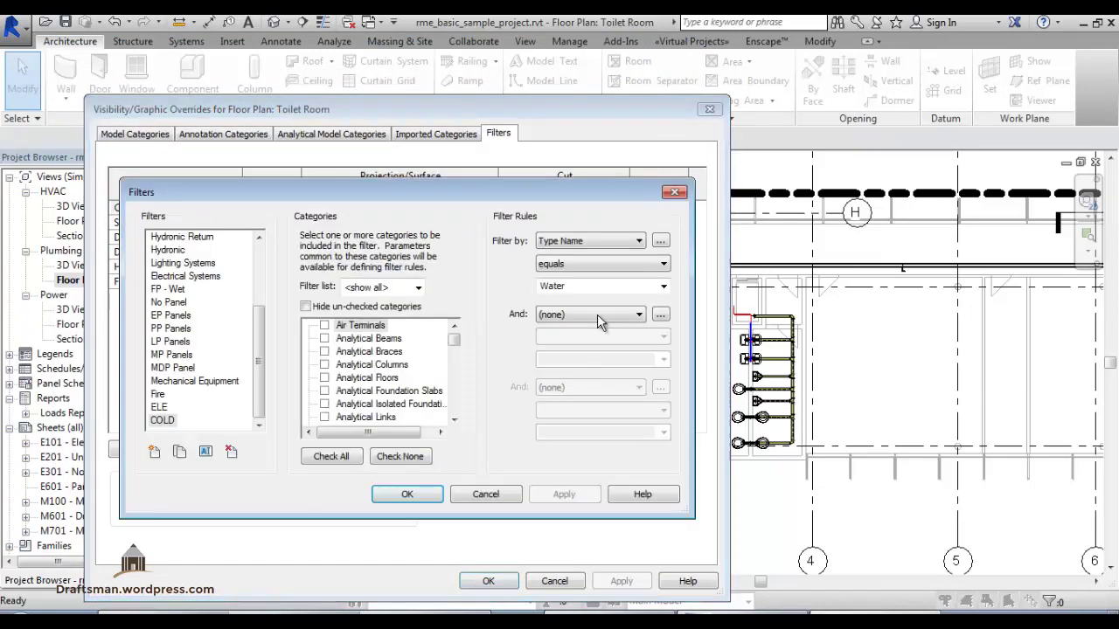
{"action": "left_click", "coordinate": [664, 287]}
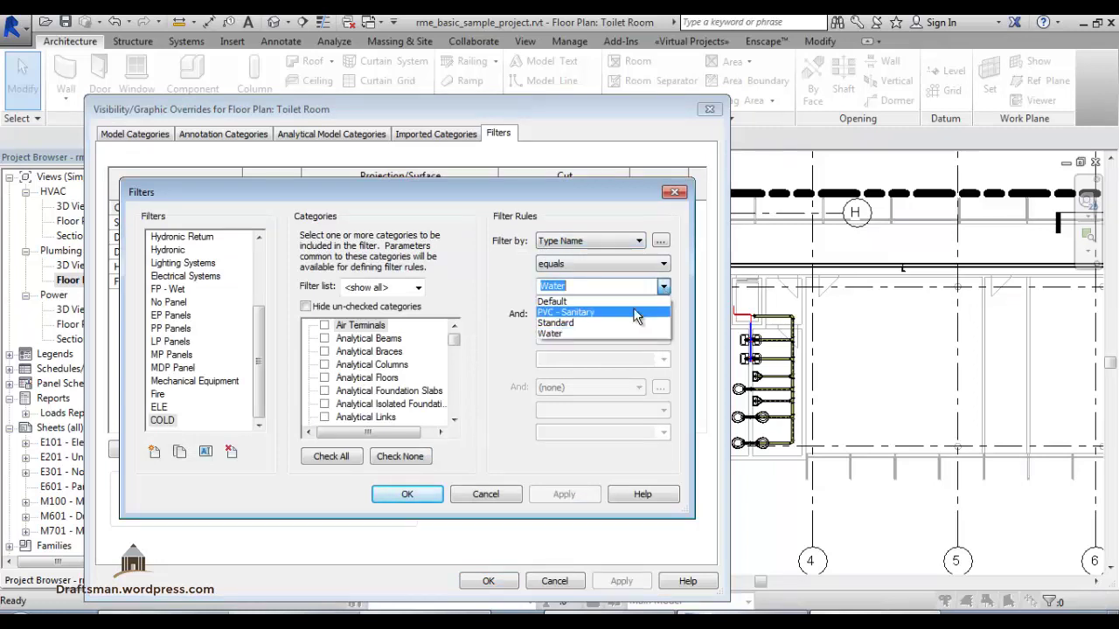
{"action": "left_click", "coordinate": [564, 287]}
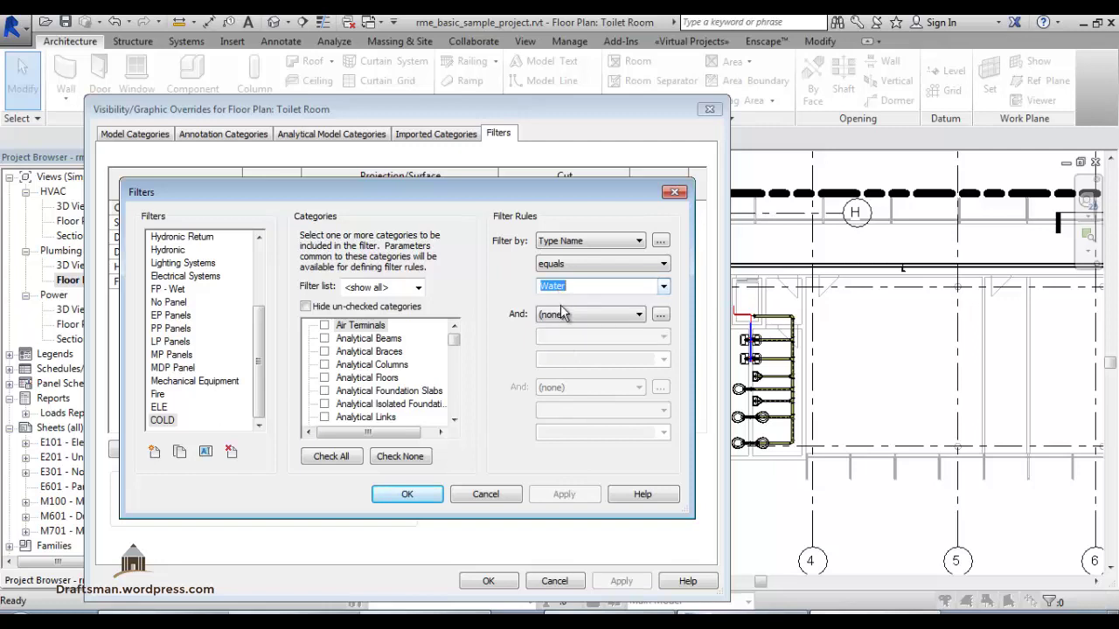
{"action": "left_click", "coordinate": [664, 287]}
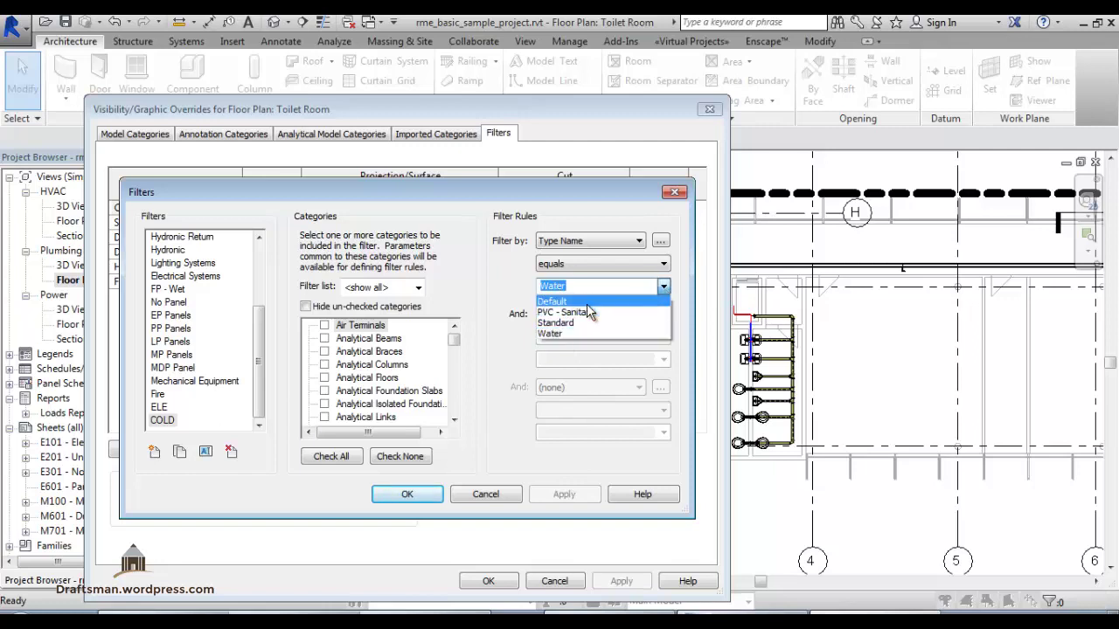
{"action": "left_click", "coordinate": [587, 303]}
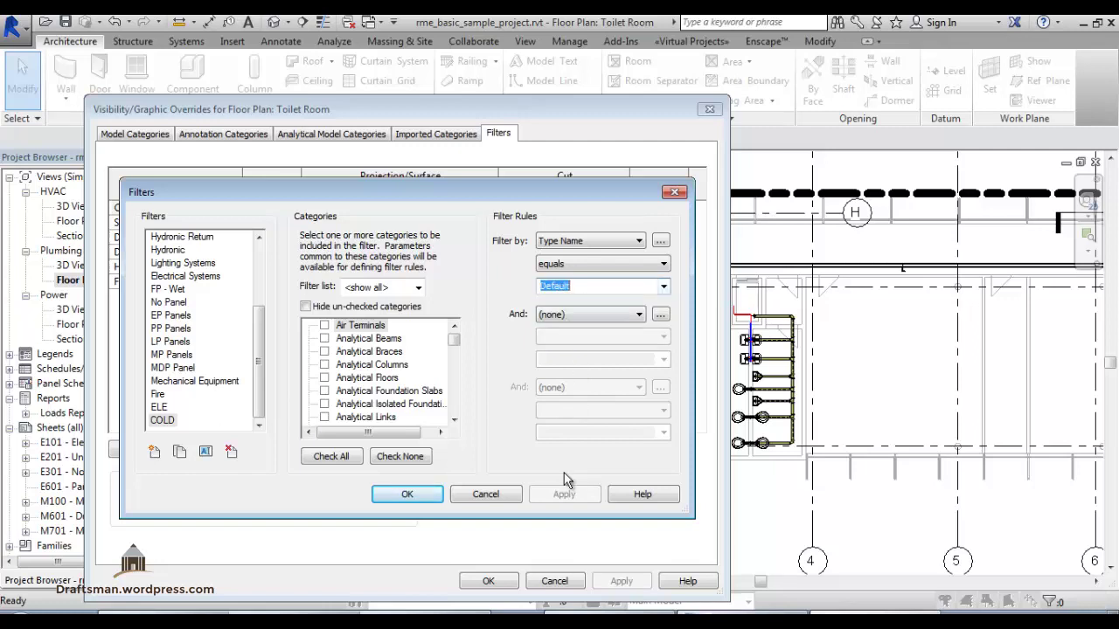
{"action": "left_click", "coordinate": [667, 289]}
{"action": "left_click", "coordinate": [586, 323]}
{"action": "left_click", "coordinate": [408, 494]}
{"action": "left_click", "coordinate": [616, 583]}
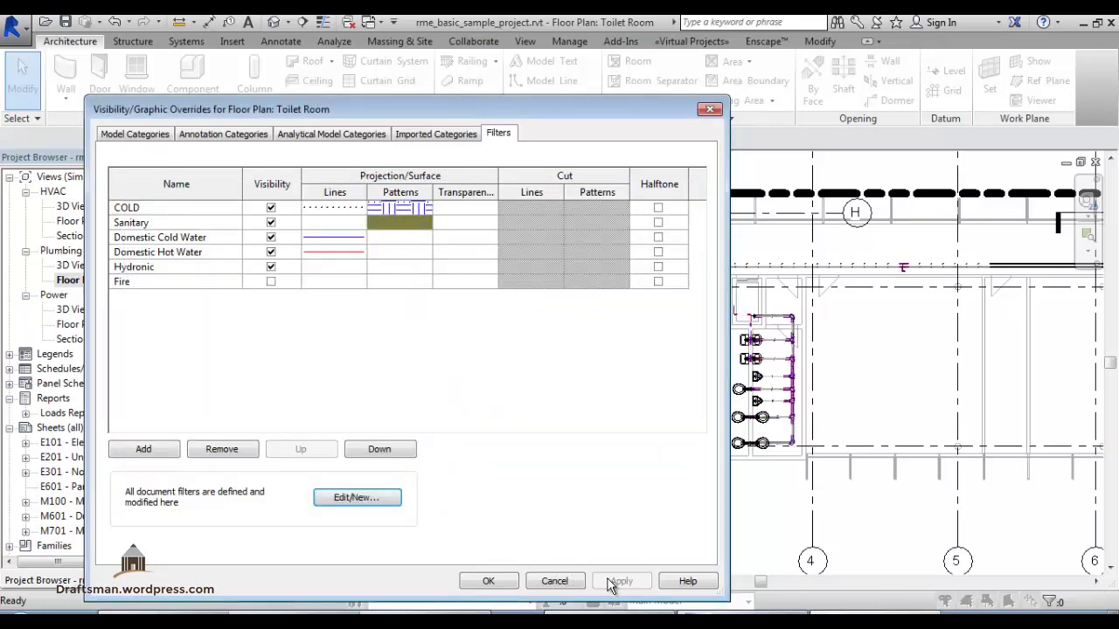
Step: Close Visibility/Graphic Overrides and zoom and pan the plan to inspect the purple dotted pipes
{"action": "left_click", "coordinate": [488, 581]}
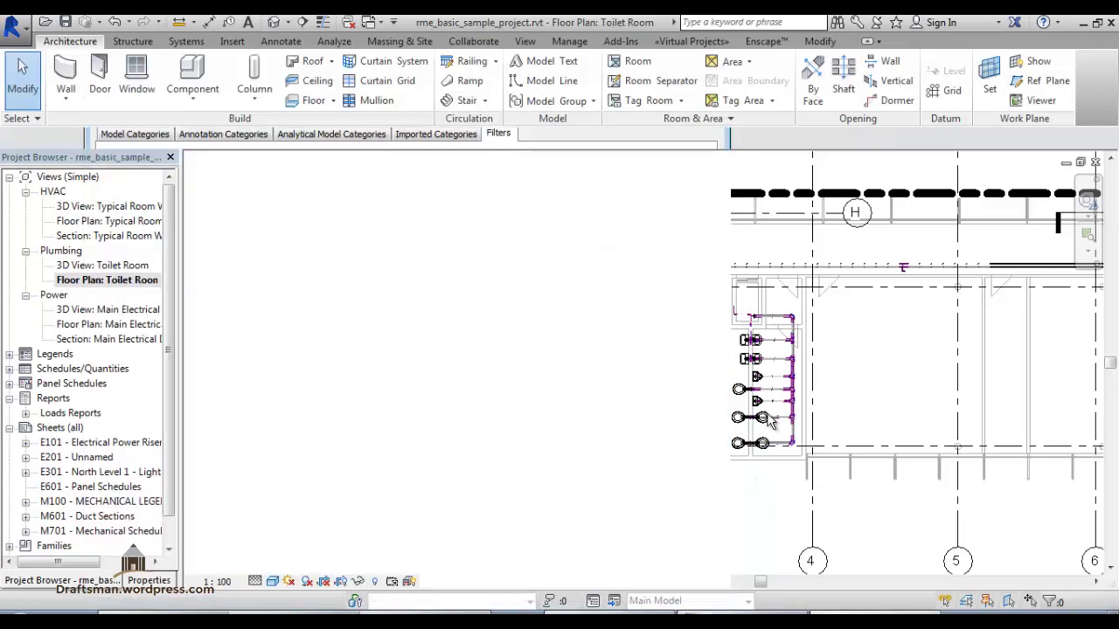
{"action": "scroll", "coordinate": [781, 350], "scroll_direction": "up", "scroll_amount": 2}
{"action": "scroll", "coordinate": [782, 359], "scroll_direction": "up", "scroll_amount": 2}
{"action": "scroll", "coordinate": [781, 398], "scroll_direction": "up", "scroll_amount": 2}
{"action": "scroll", "coordinate": [781, 397], "scroll_direction": "up", "scroll_amount": 2}
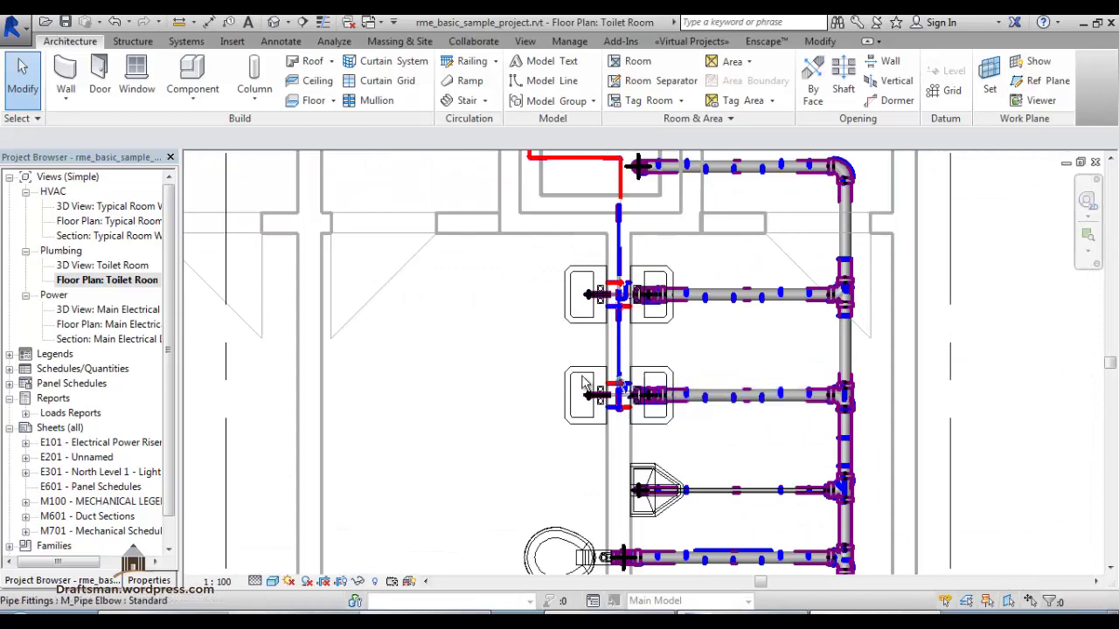
{"action": "scroll", "coordinate": [455, 372], "scroll_direction": "down", "scroll_amount": 3}
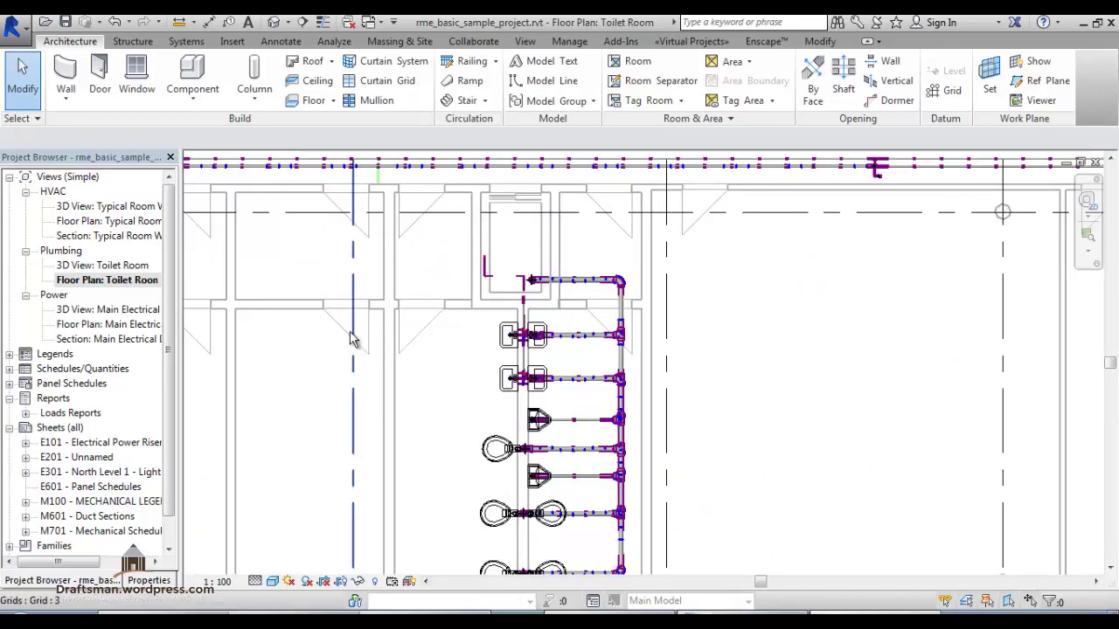
{"action": "scroll", "coordinate": [433, 162], "scroll_direction": "up", "scroll_amount": 2}
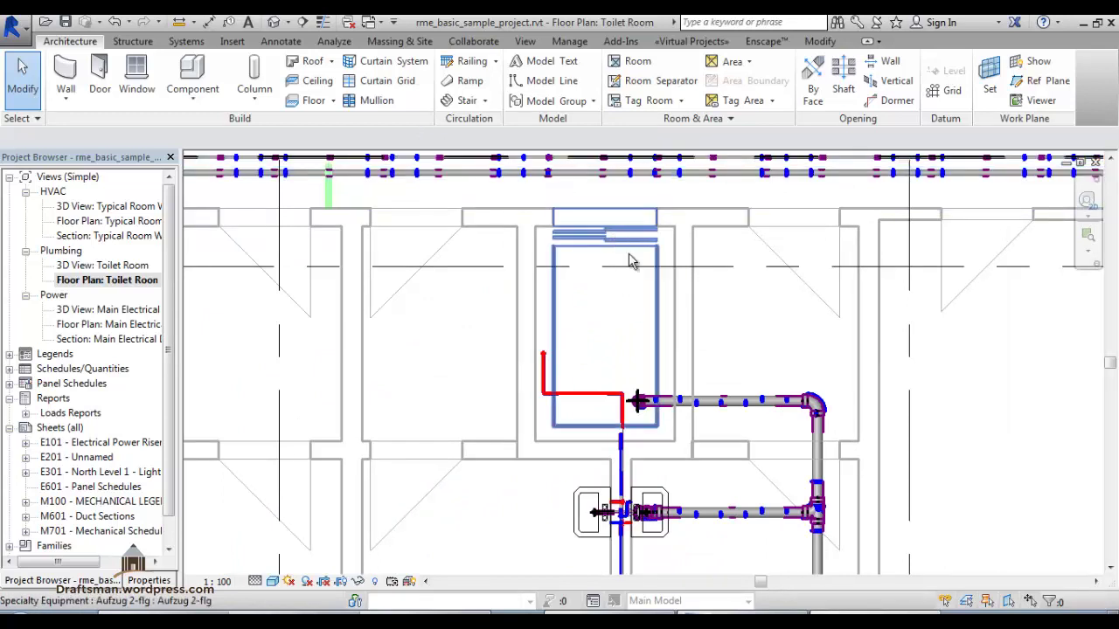
{"action": "scroll", "coordinate": [543, 282], "scroll_direction": "down", "scroll_amount": 3}
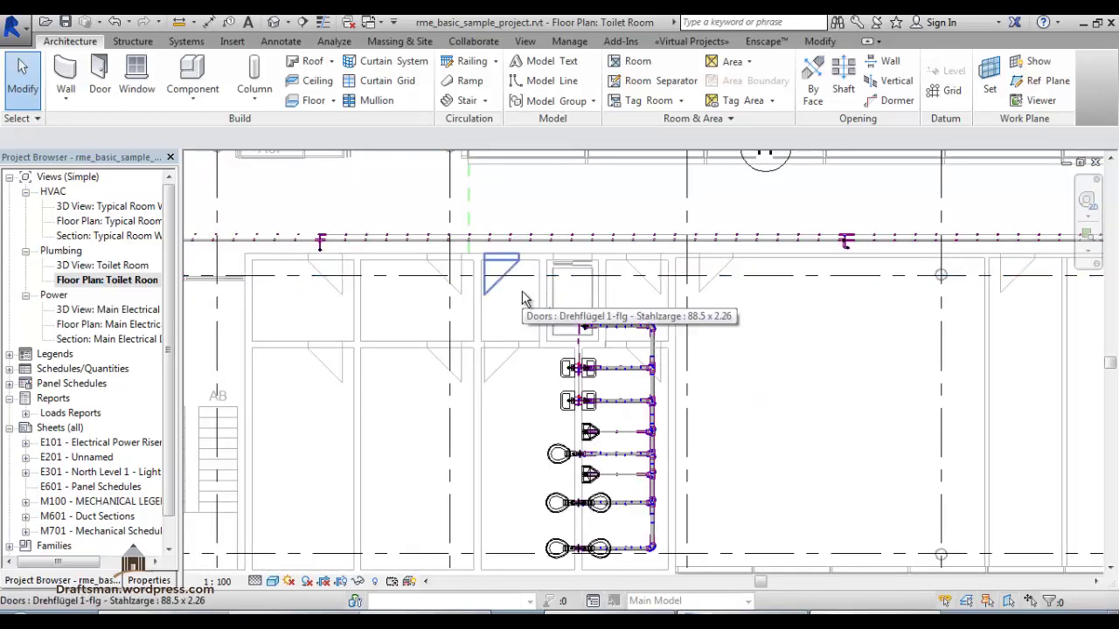
{"action": "scroll", "coordinate": [475, 291], "scroll_direction": "down", "scroll_amount": 2}
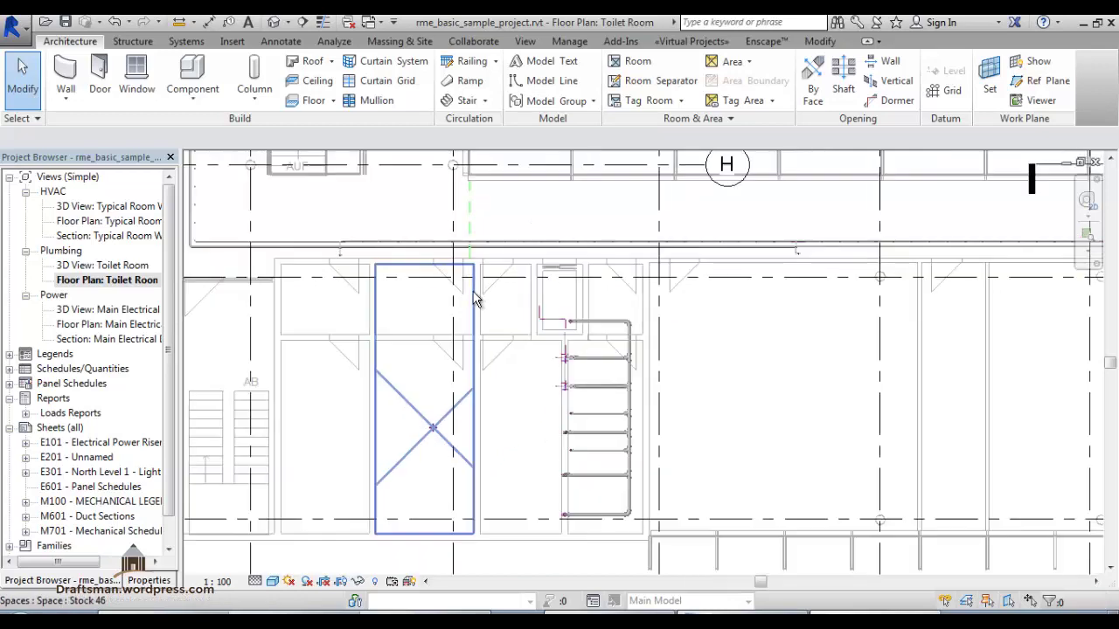
{"action": "scroll", "coordinate": [463, 306], "scroll_direction": "down", "scroll_amount": 2}
{"action": "scroll", "coordinate": [454, 326], "scroll_direction": "down", "scroll_amount": 2}
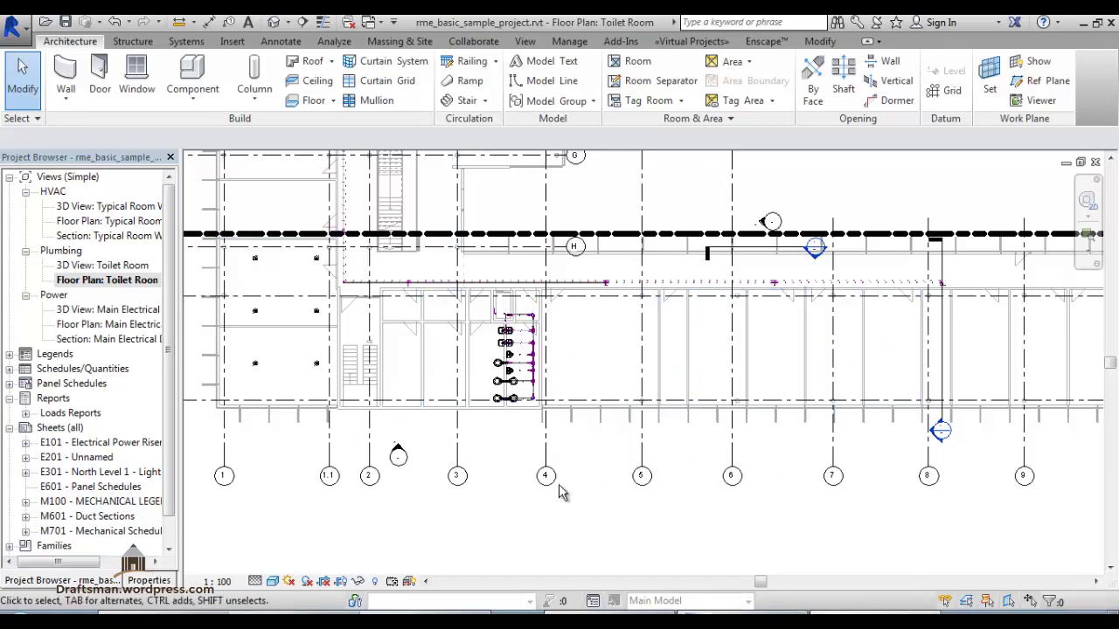
{"action": "scroll", "coordinate": [551, 481], "scroll_direction": "down", "scroll_amount": 2}
{"action": "middle_click_drag", "start_coordinate": [568, 262], "coordinate": [560, 430]}
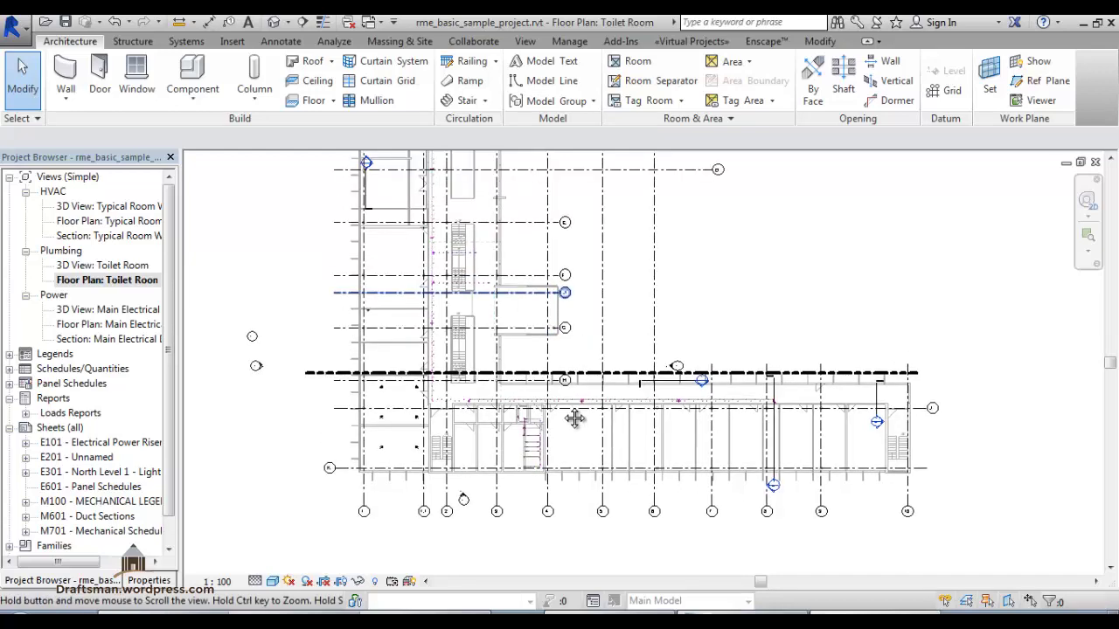